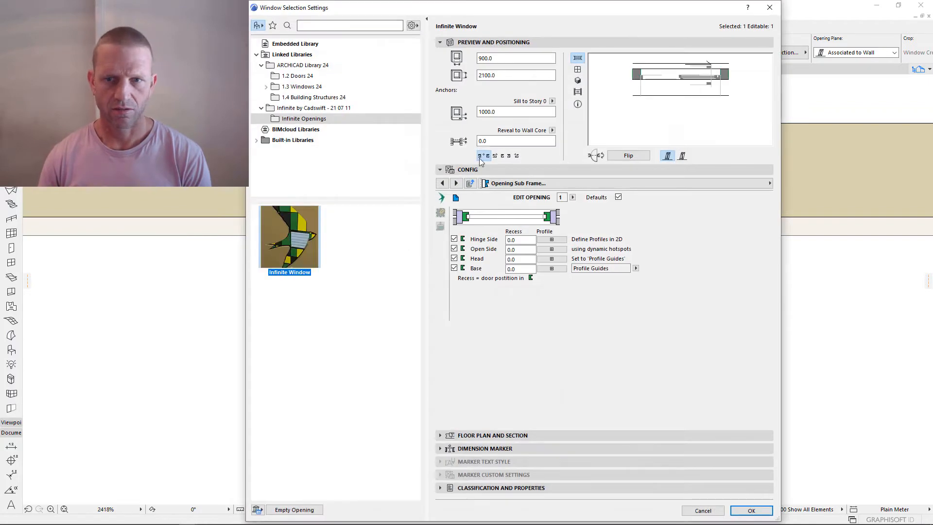
- Change the window's main operable element to Window - Casement opening Left/Inward and apply the settings
click(579, 84)
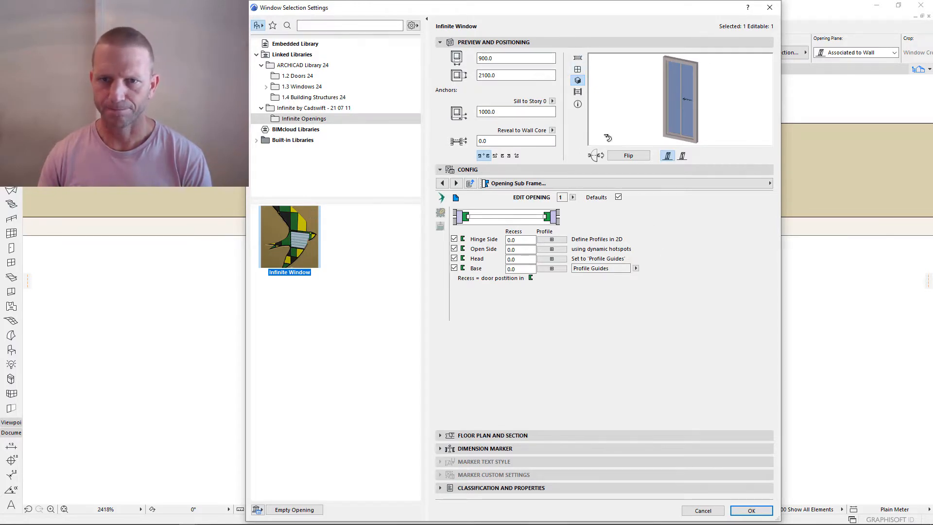
click(578, 59)
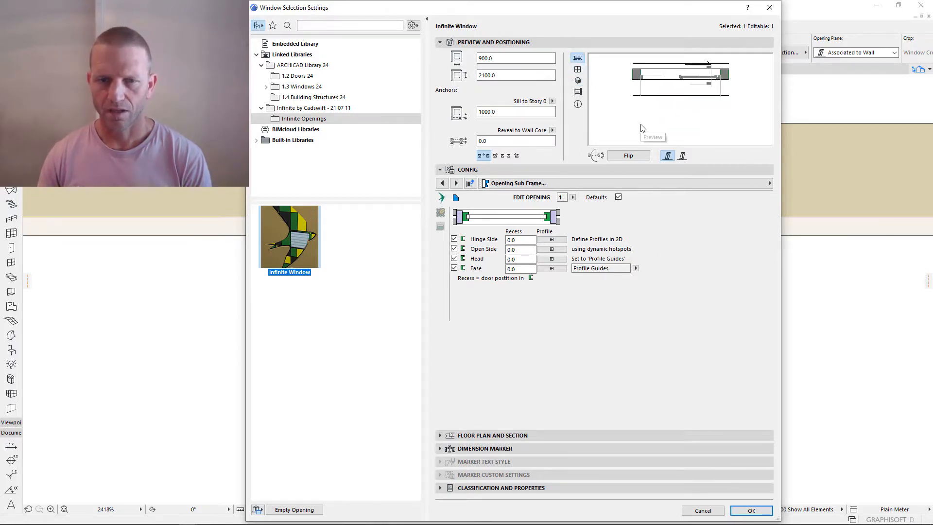
click(470, 184)
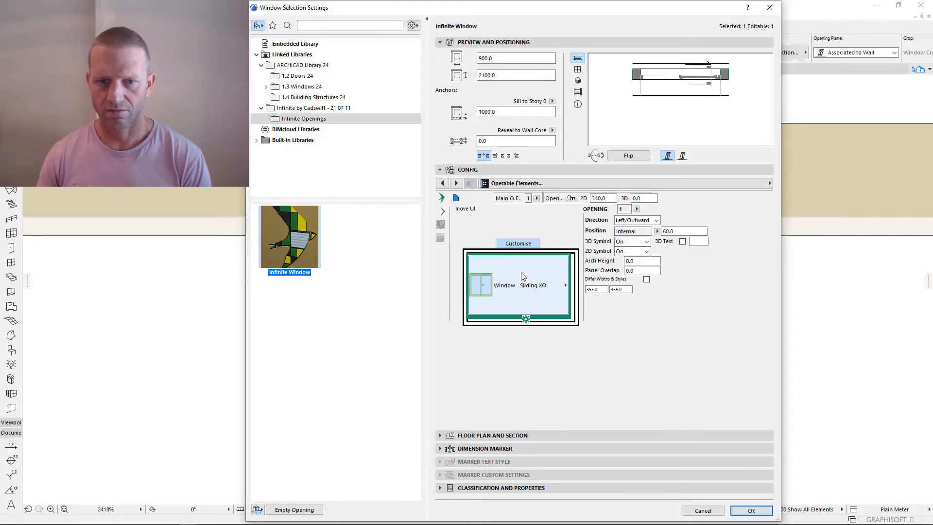
click(509, 286)
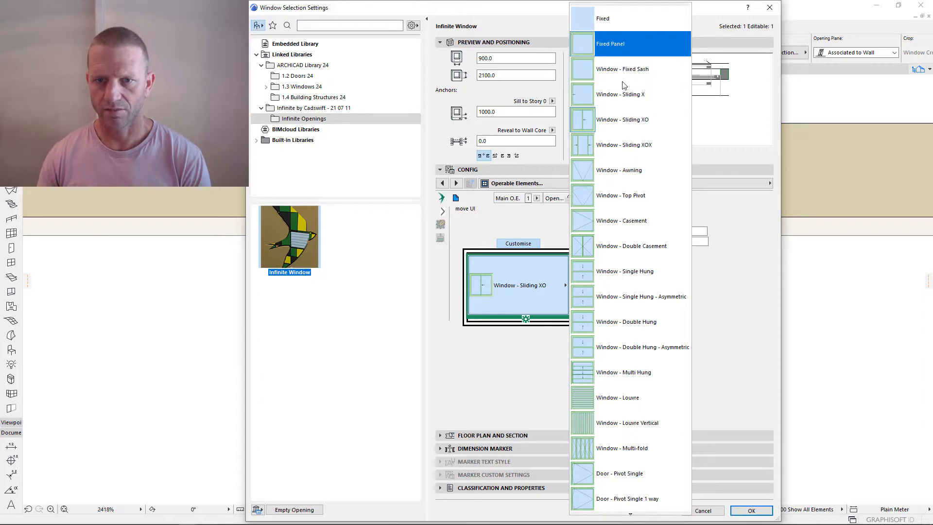
click(632, 221)
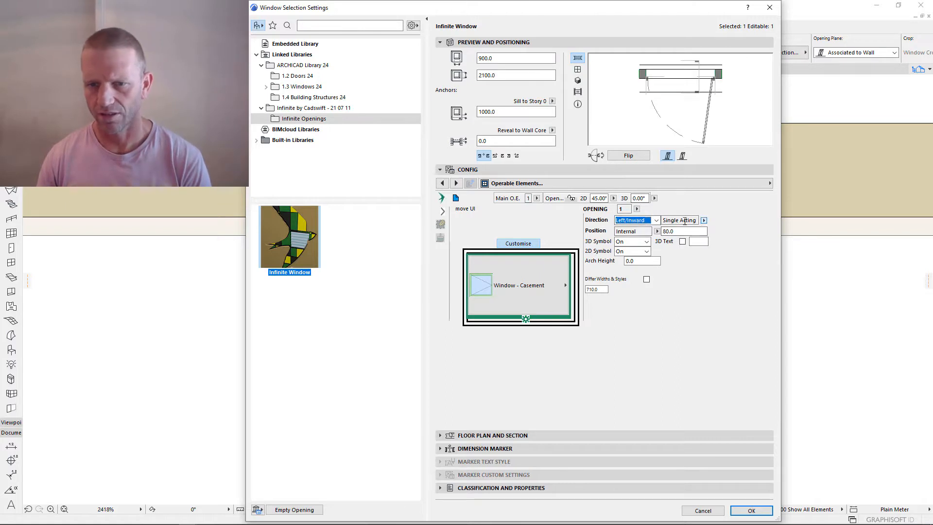
click(657, 231)
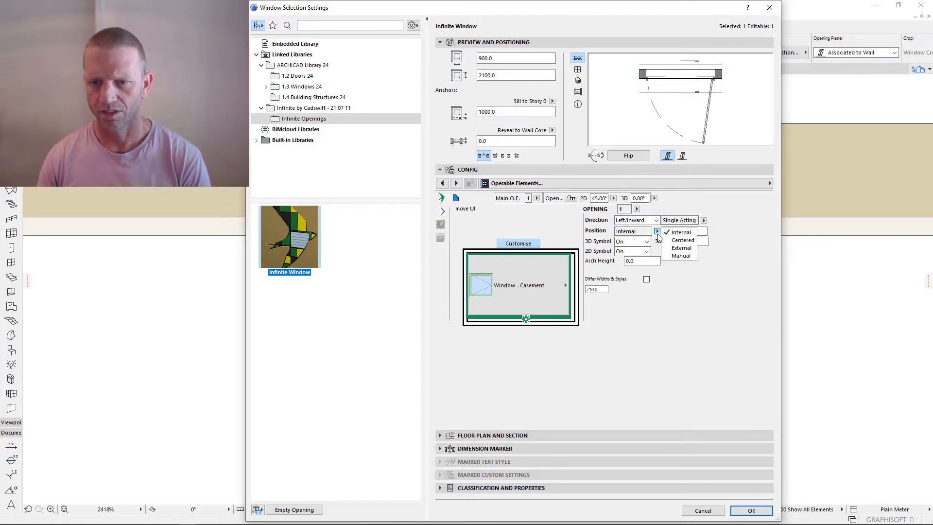
click(657, 235)
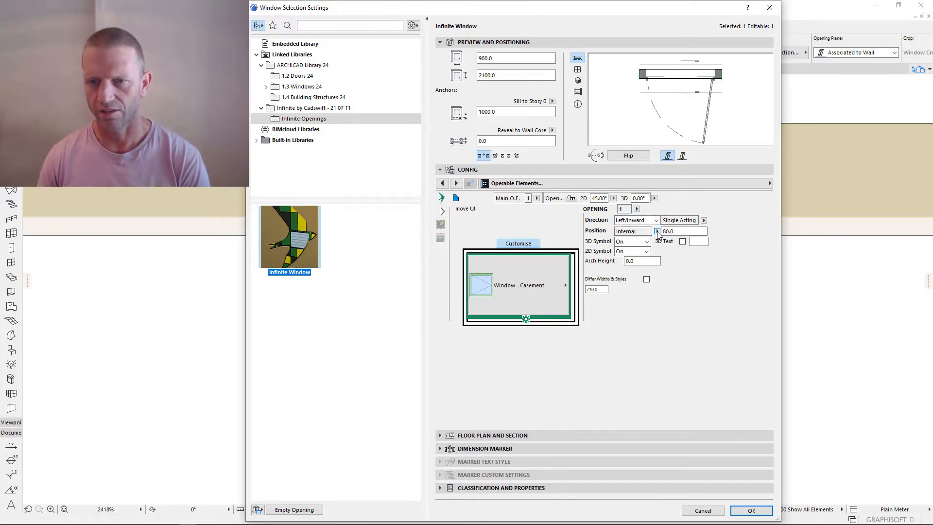
click(751, 511)
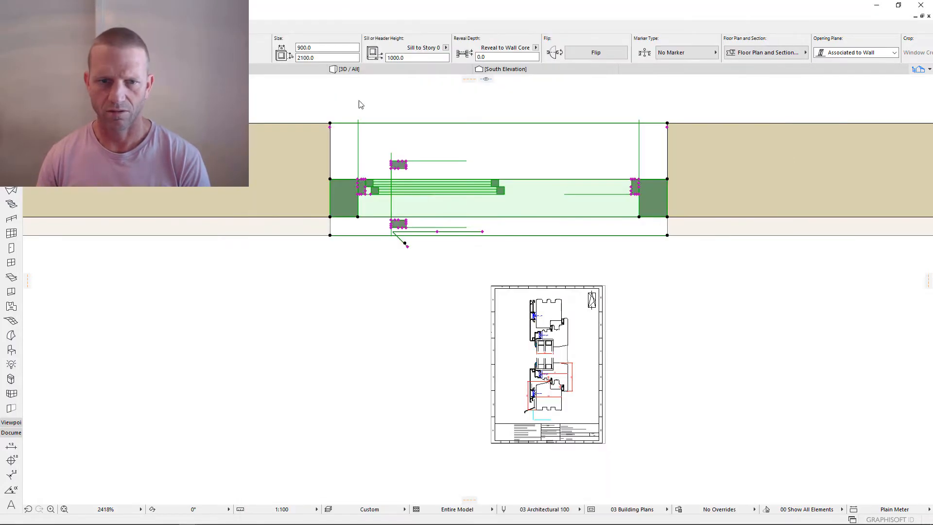
- Examine the casement window's frame, sash and swing against the wall in the floor plan
scroll(481, 185, down, 2)
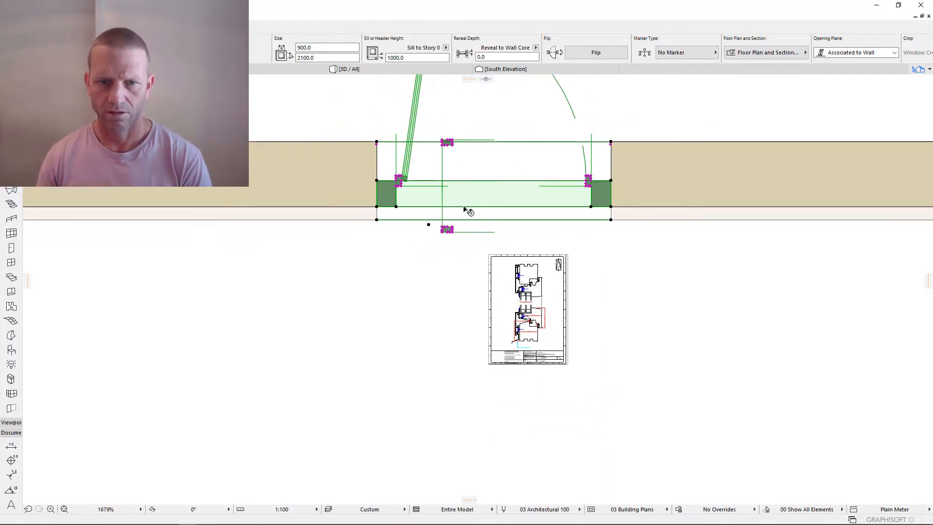
middle_drag(468, 209, 536, 278)
scroll(465, 254, up, 3)
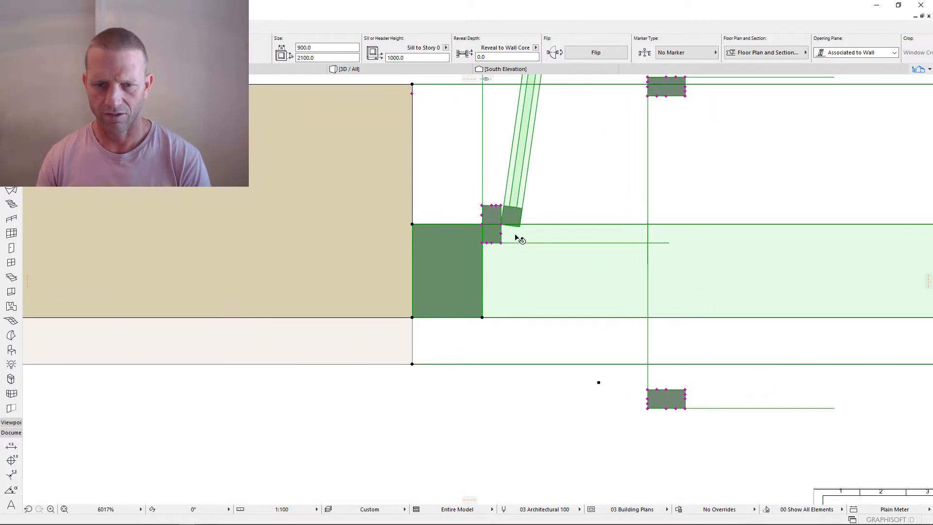
scroll(518, 238, down, 2)
middle_drag(727, 258, 506, 223)
scroll(586, 242, down, 2)
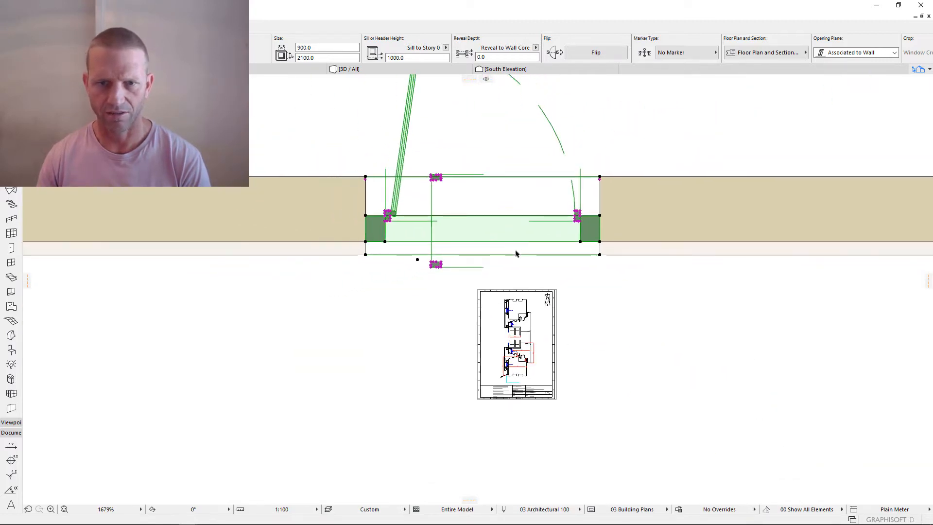
scroll(535, 261, down, 2)
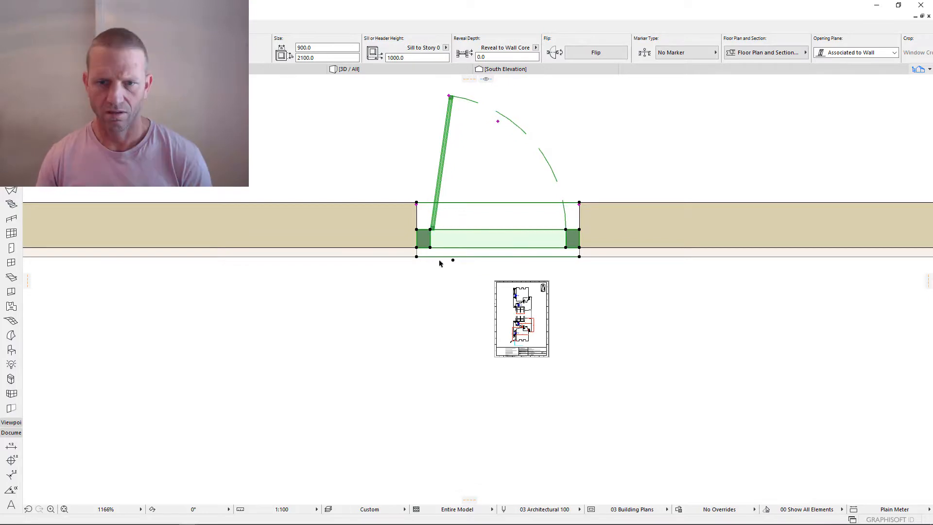
scroll(435, 247, up, 2)
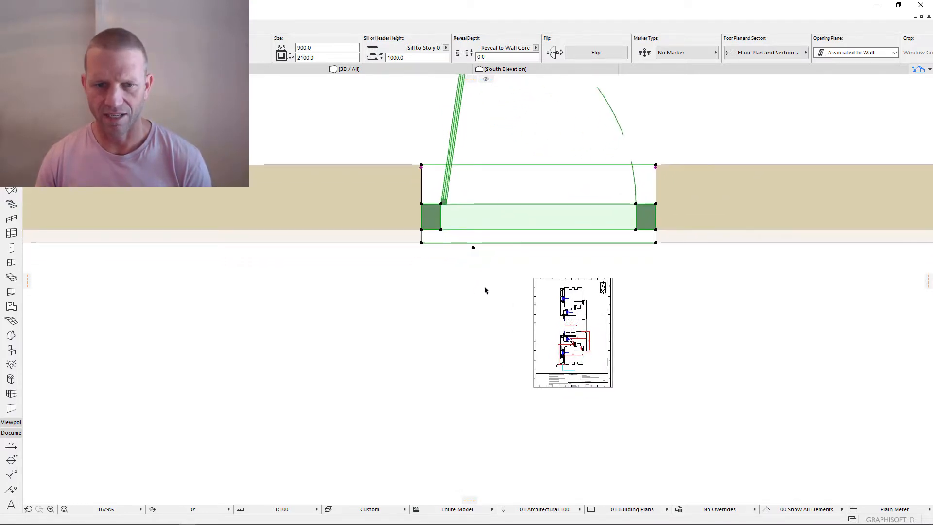
scroll(460, 283, up, 2)
scroll(476, 282, down, 1)
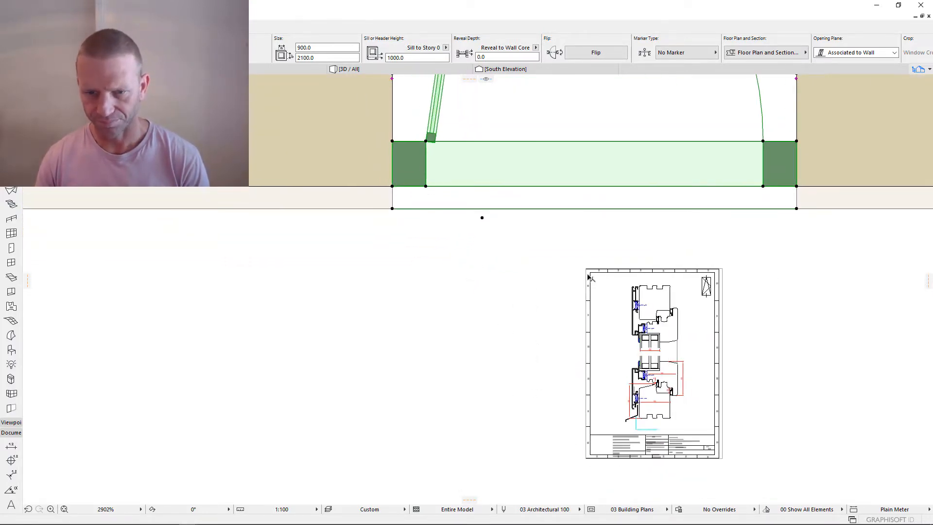
- Rotate the placed manufacturer's section drawing 90° counterclockwise about its upper-left corner
click(589, 277)
mouse_move(611, 278)
middle_down()
mouse_move(500, 253)
mouse_move(466, 235)
middle_up()
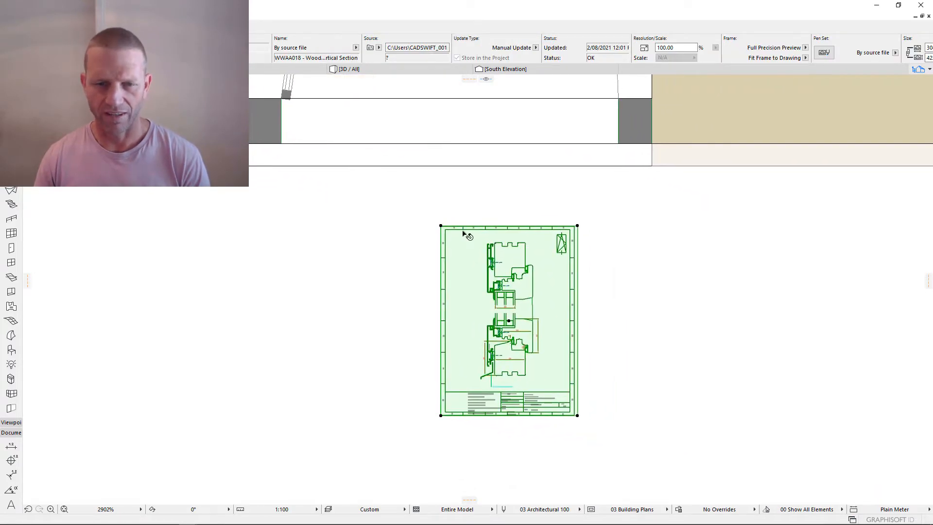
key(ctrl+e)
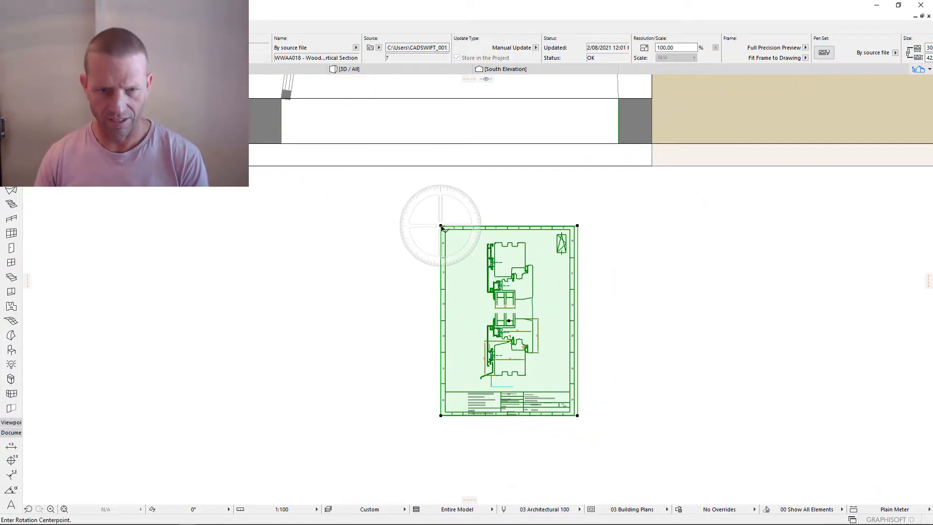
click(440, 226)
click(437, 357)
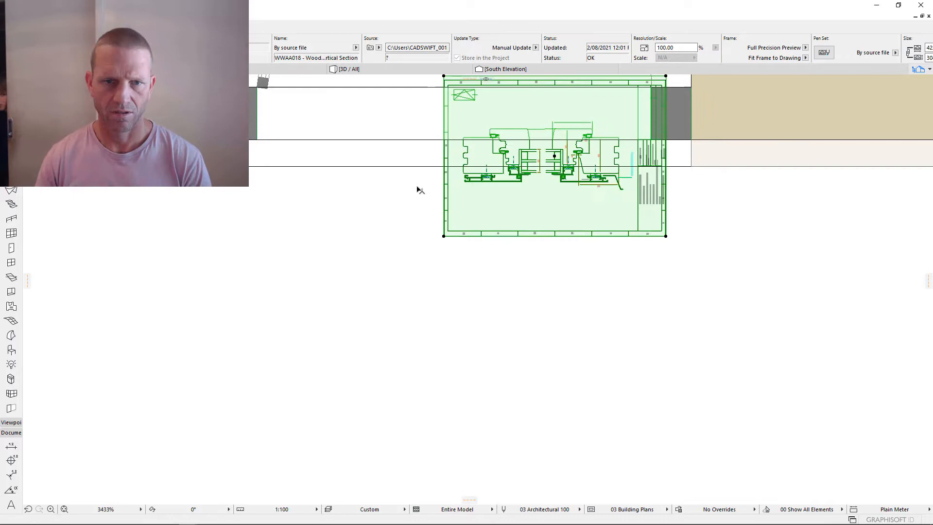
- Move the section drawing so its left frame profile's lower inner corner meets the outer inside corner of the window's left jamb
mouse_move(417, 190)
middle_down()
mouse_move(679, 483)
mouse_move(642, 255)
middle_up()
scroll(641, 255, up, 5)
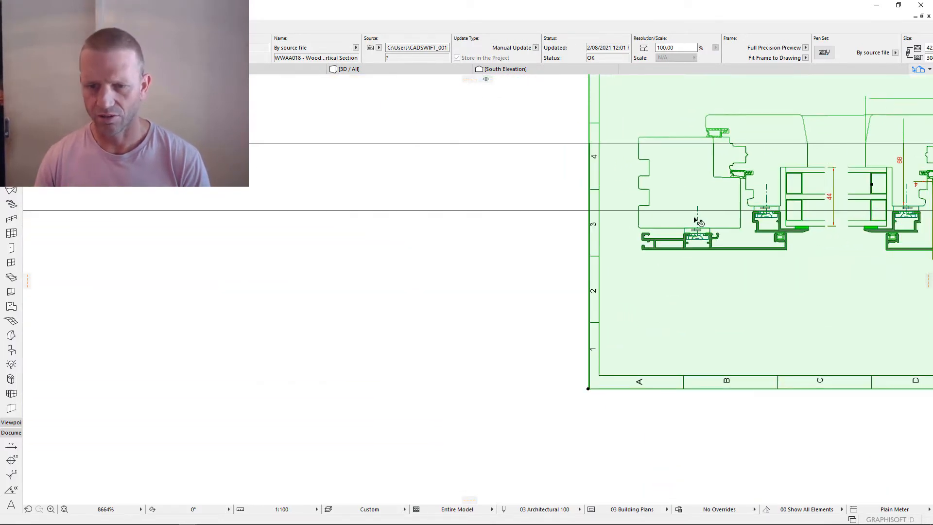
mouse_move(694, 209)
mouse_down()
mouse_move(366, 281)
mouse_move(374, 292)
mouse_up()
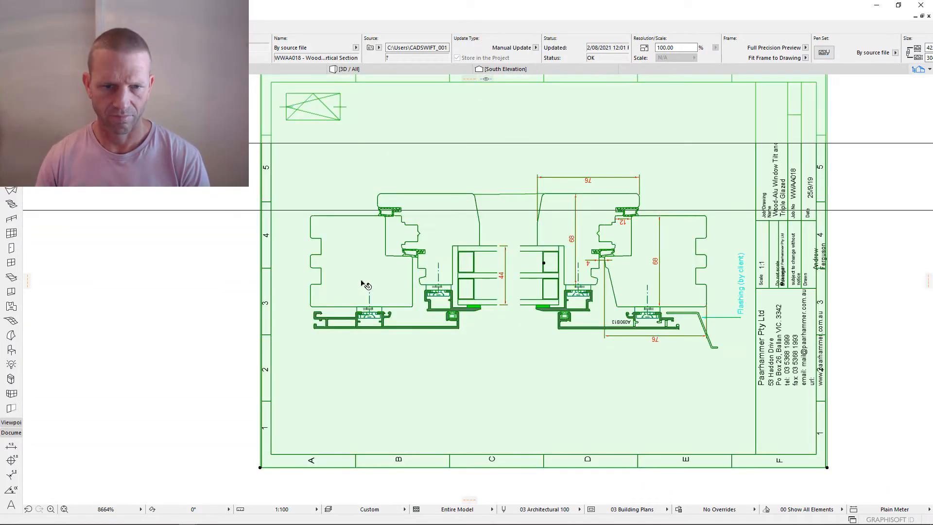
scroll(378, 293, down, 1)
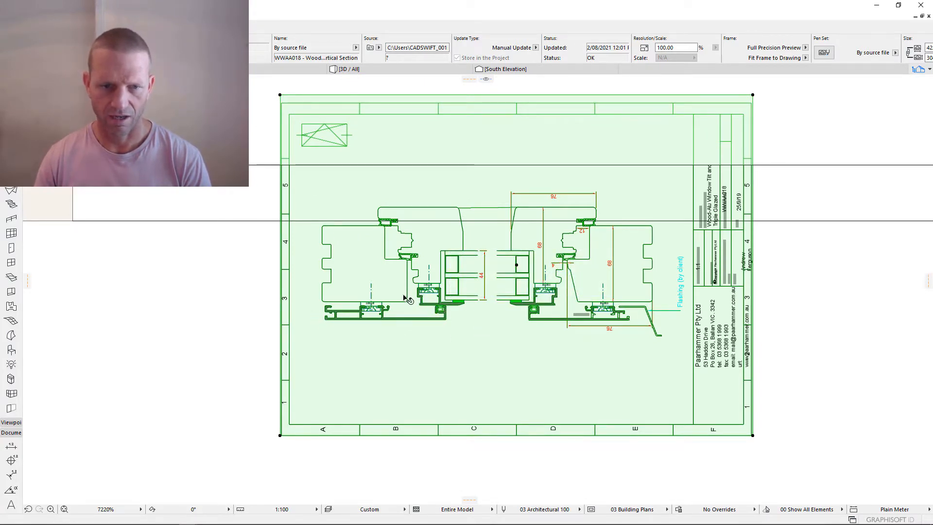
scroll(400, 288, down, 5)
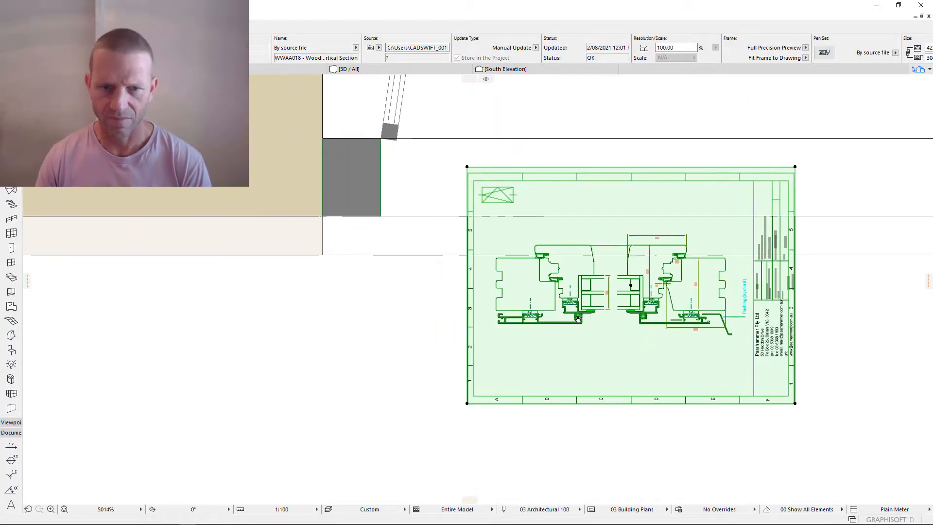
scroll(518, 316, up, 6)
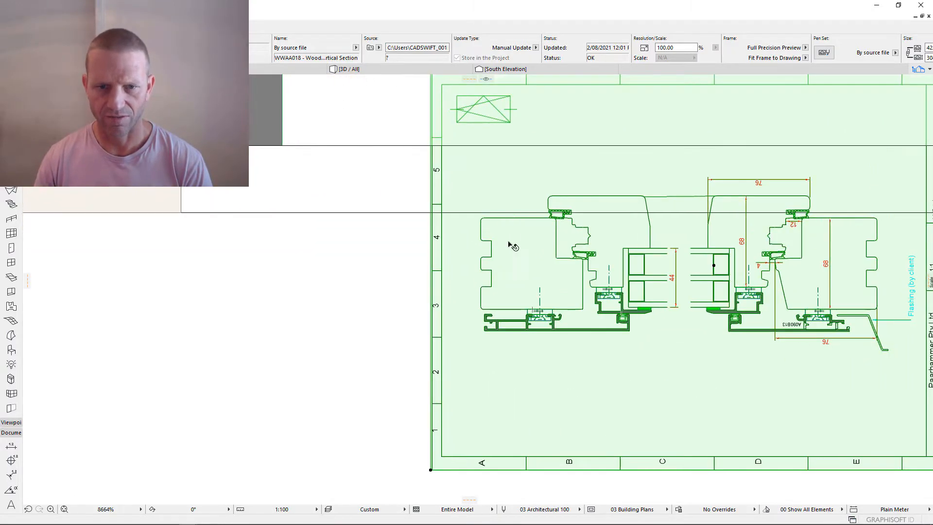
key(ctrl+d)
click(581, 310)
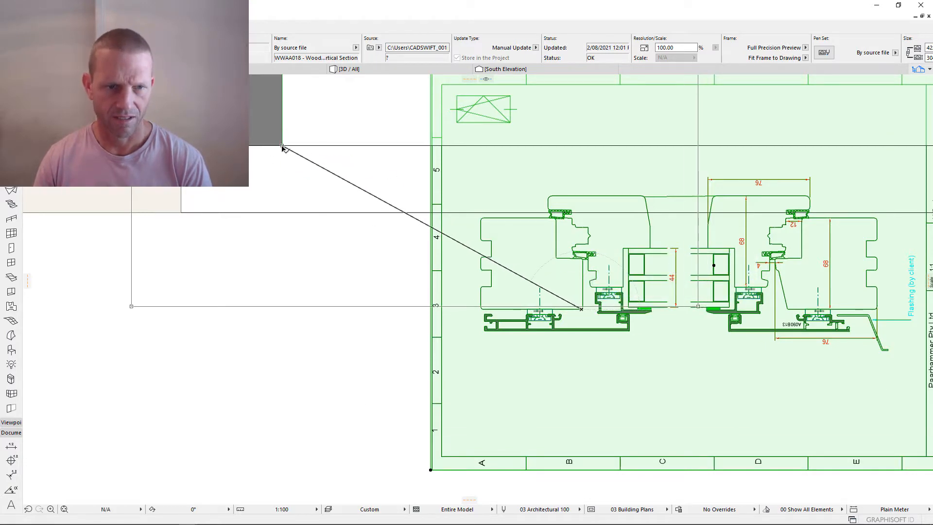
click(287, 146)
- Select the casement window and close its sash to 0° in plan, over the aligned section drawing
middle_drag(287, 146, 462, 326)
scroll(462, 326, up, 1)
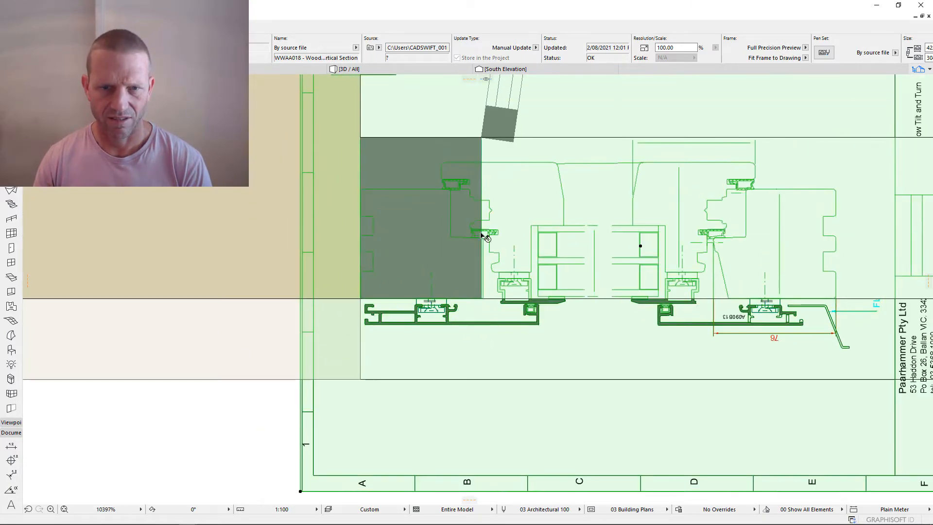
scroll(360, 235, down, 4)
middle_drag(506, 246, 459, 210)
scroll(462, 204, down, 1)
scroll(458, 222, up, 5)
scroll(459, 233, down, 10)
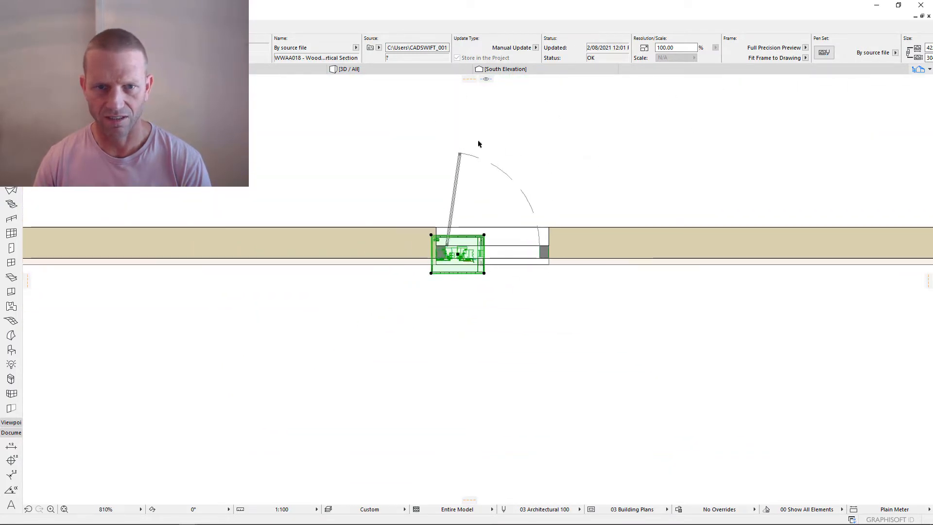
click(460, 156)
scroll(452, 227, up, 9)
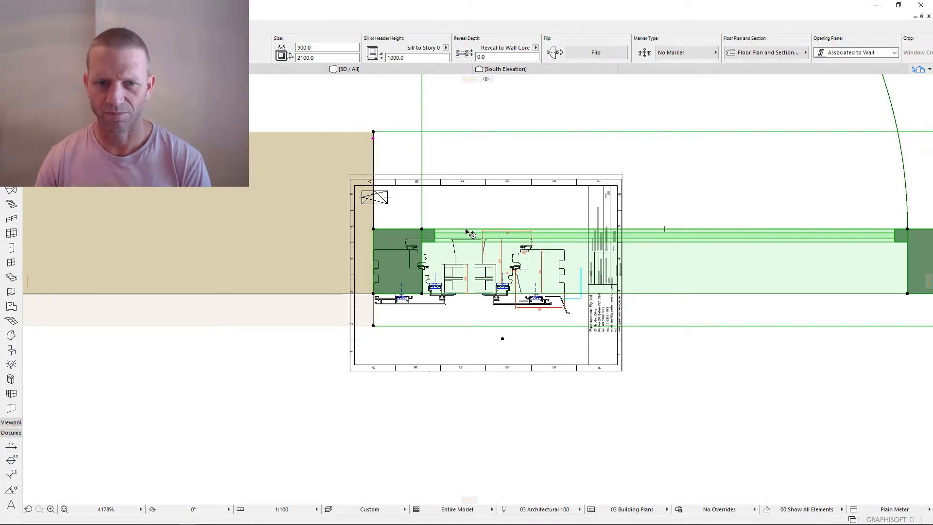
- Bring up the window's Frame Profile settings through the Frame entry of the Design components and confirm the dialog
double_click(467, 232)
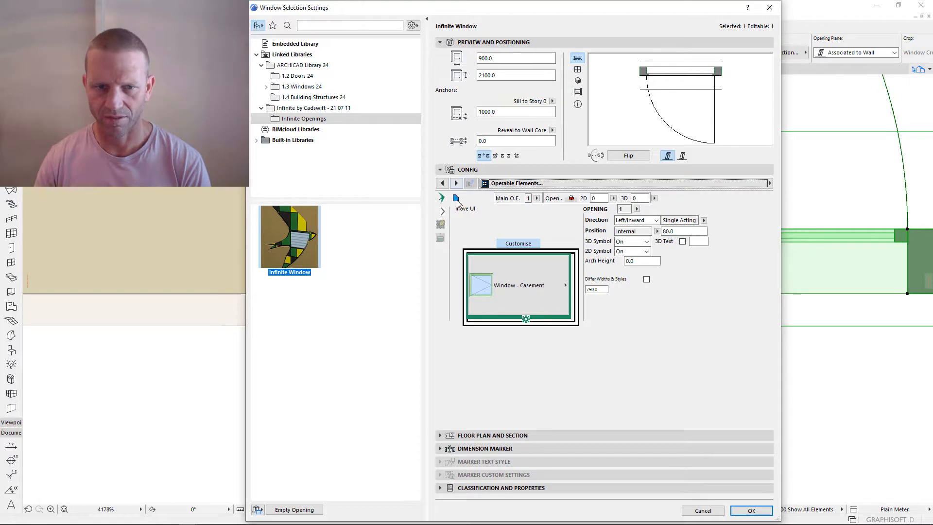
click(456, 198)
click(441, 218)
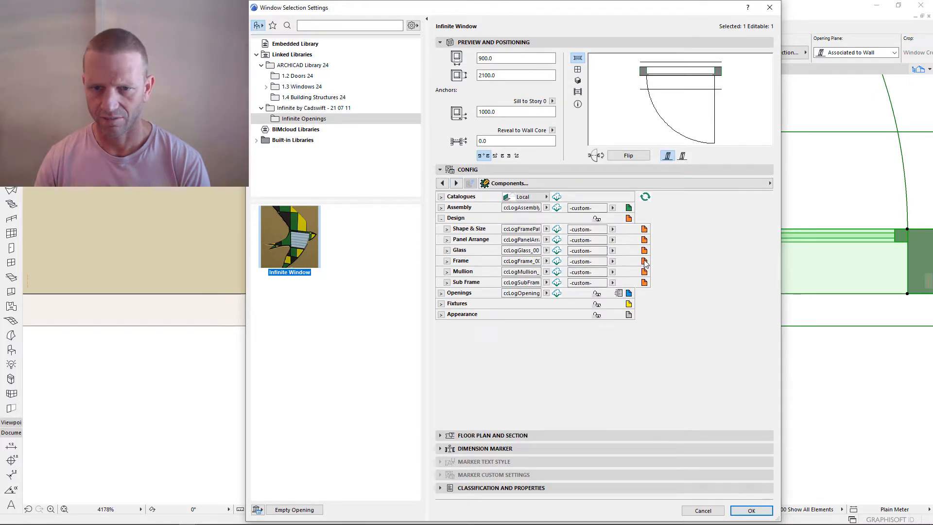
click(644, 261)
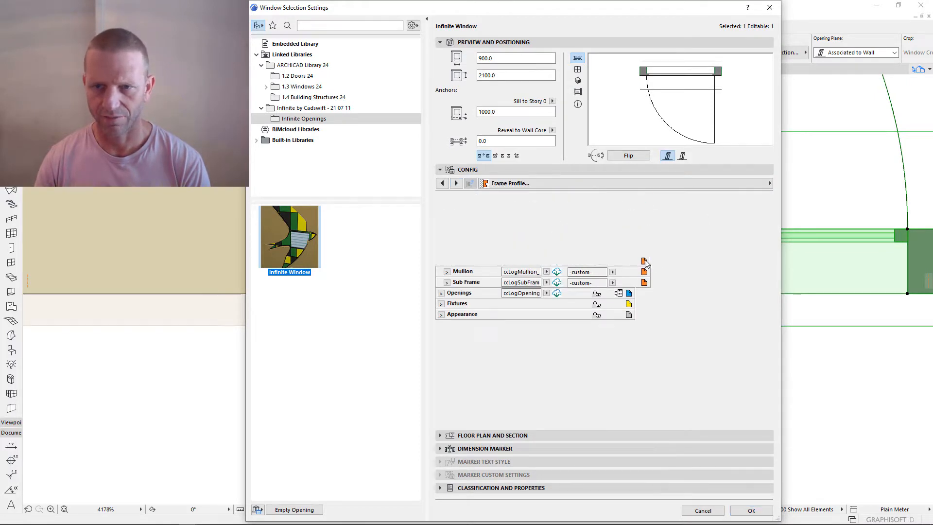
click(761, 512)
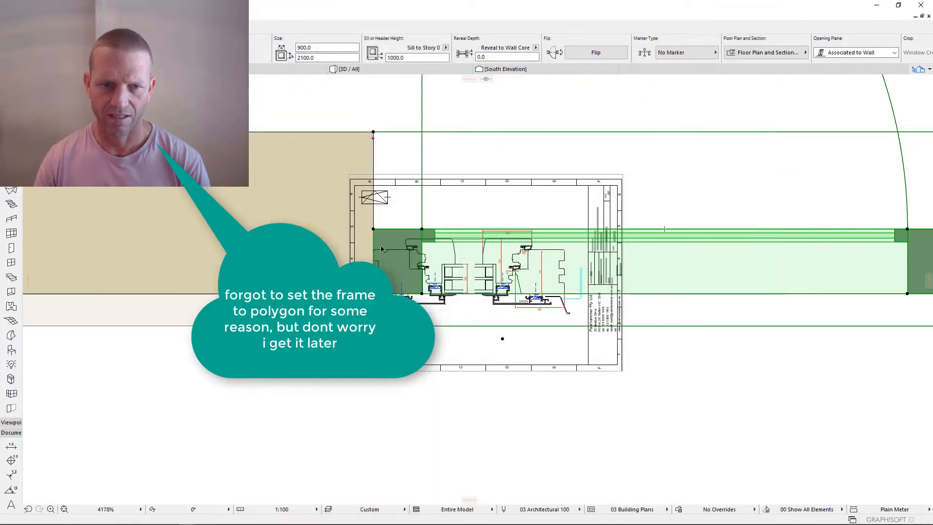
- Reopen the window's settings and set the frame's profile type to Polygon
scroll(384, 248, up, 3)
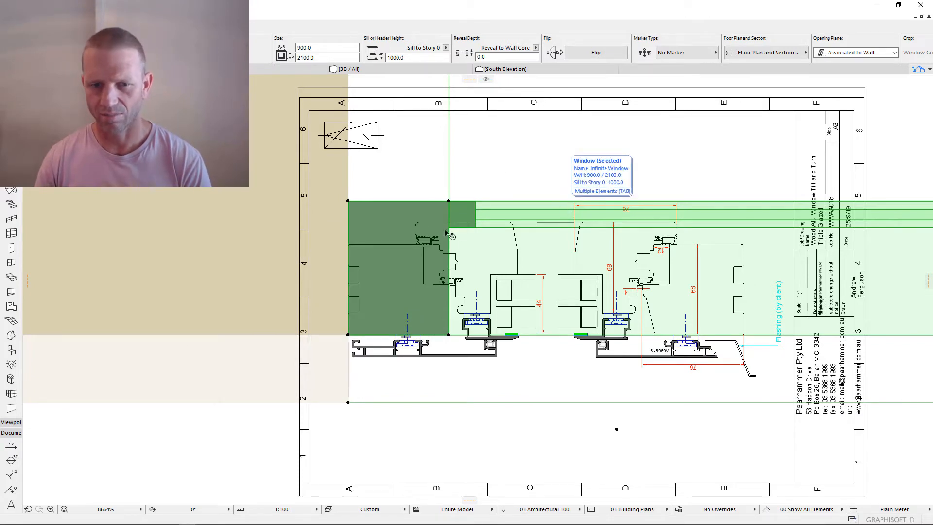
double_click(480, 251)
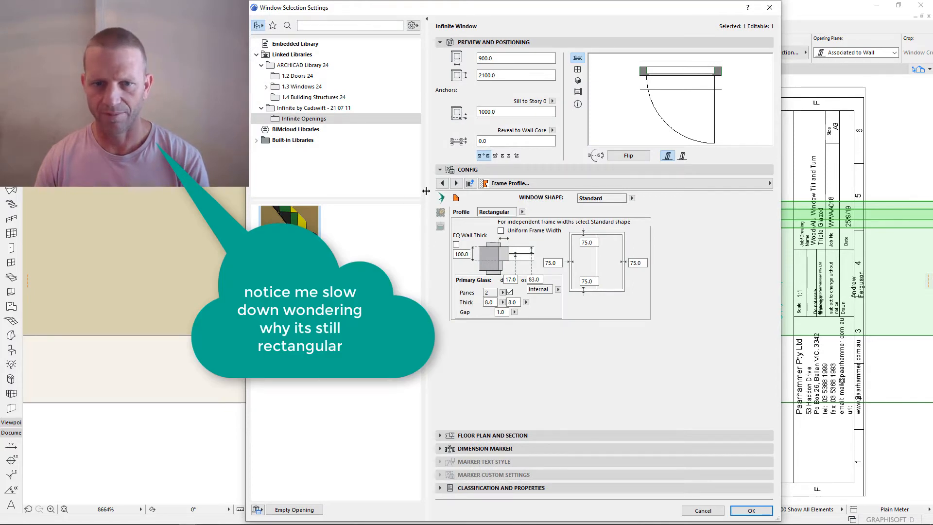
click(632, 199)
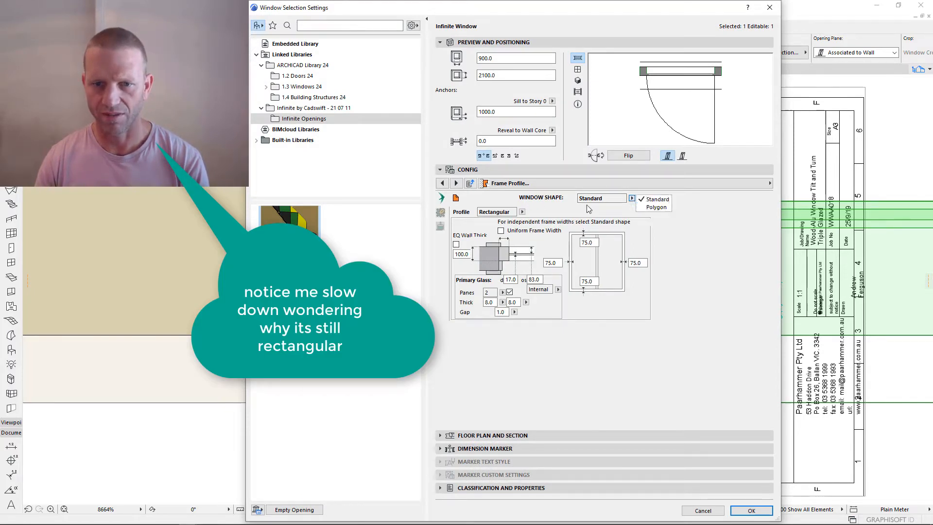
click(523, 214)
click(523, 213)
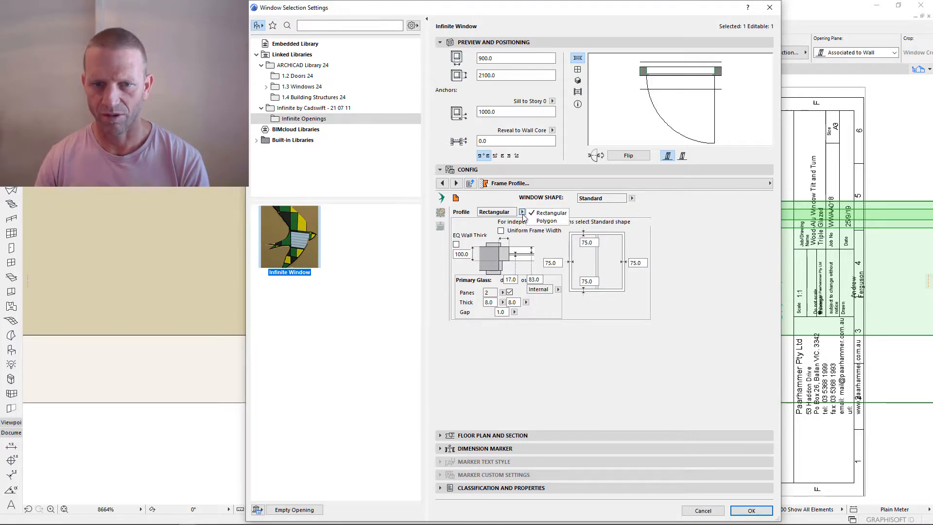
click(546, 223)
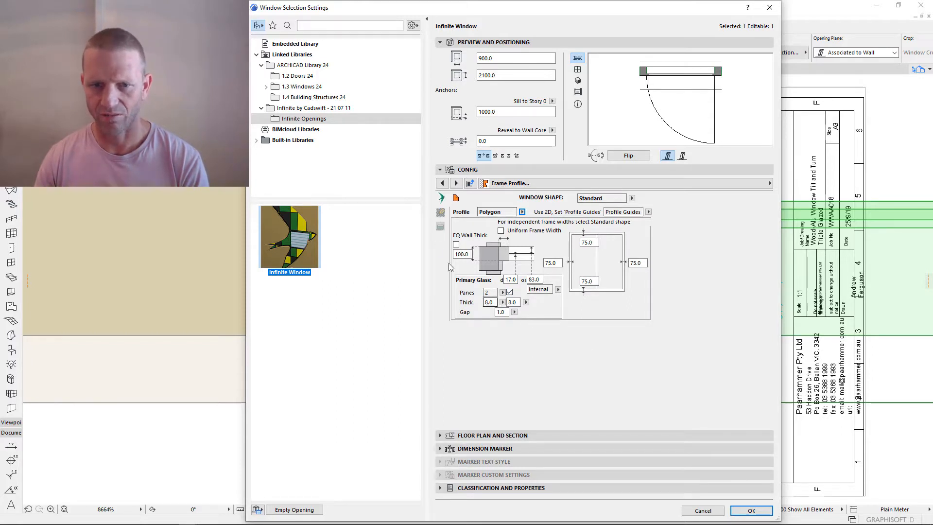
- Apply the Polygon frame profile settings to the window and compare its jamb in plan with the section drawing
click(751, 512)
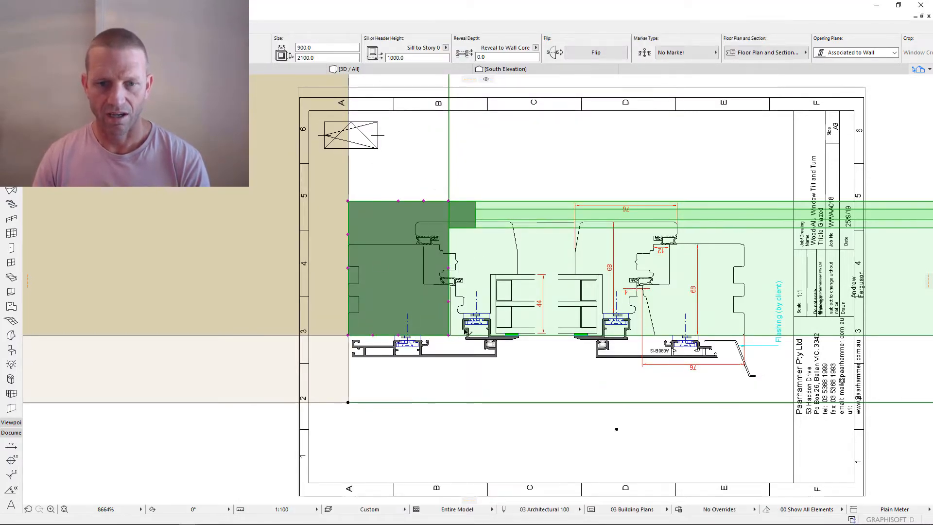
scroll(466, 332, up, 2)
scroll(218, 214, up, 2)
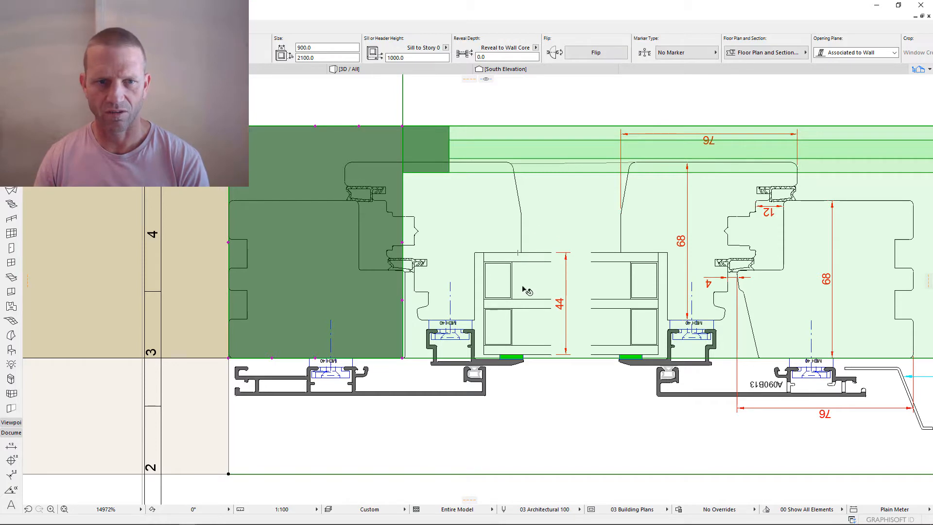
scroll(527, 290, down, 2)
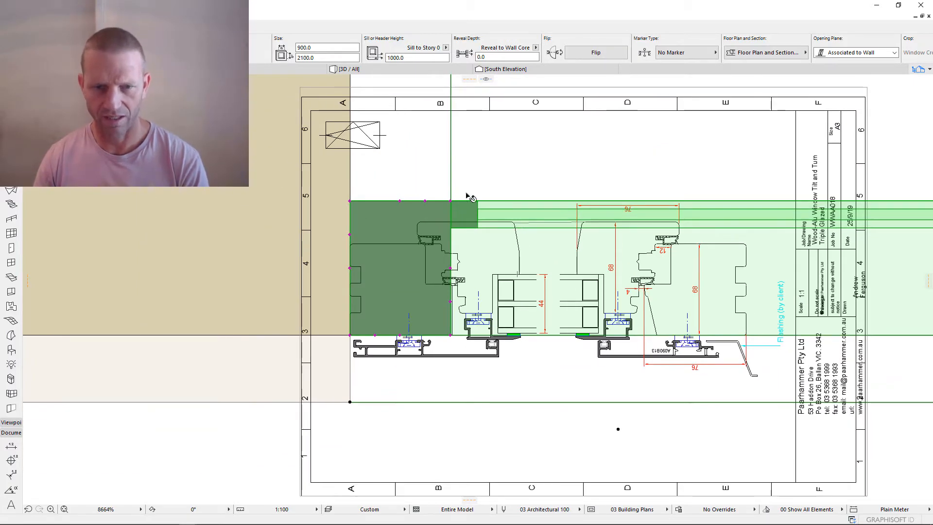
- Set the window's Floor Plan Display to Projected with Overhead
key(ctrl+t)
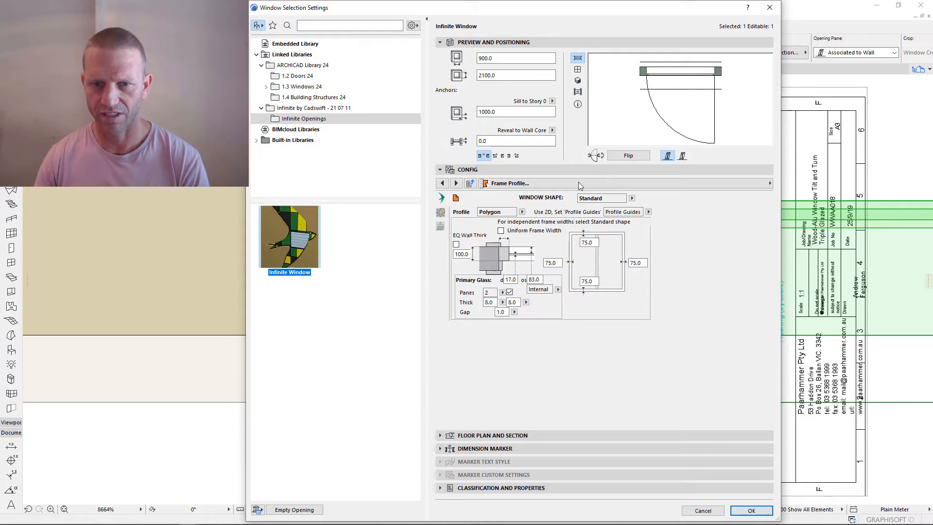
click(439, 435)
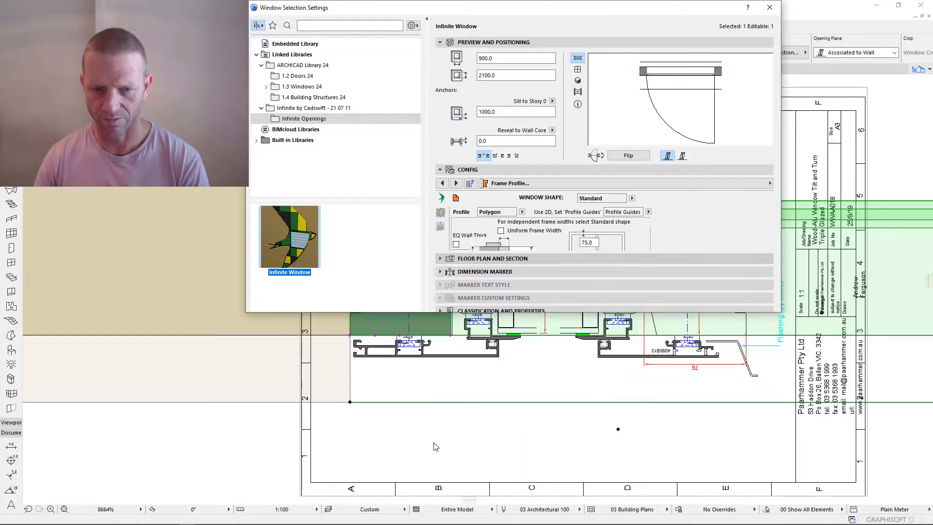
click(749, 210)
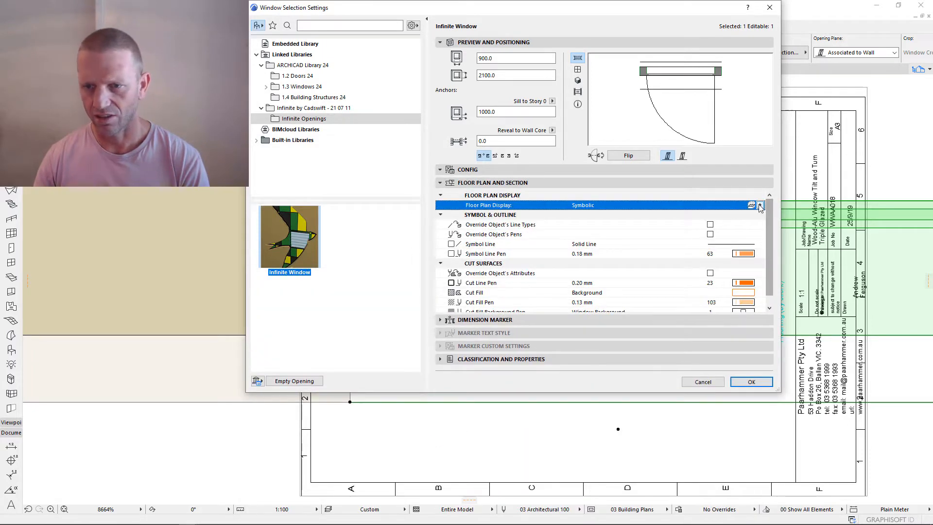
click(760, 205)
click(797, 221)
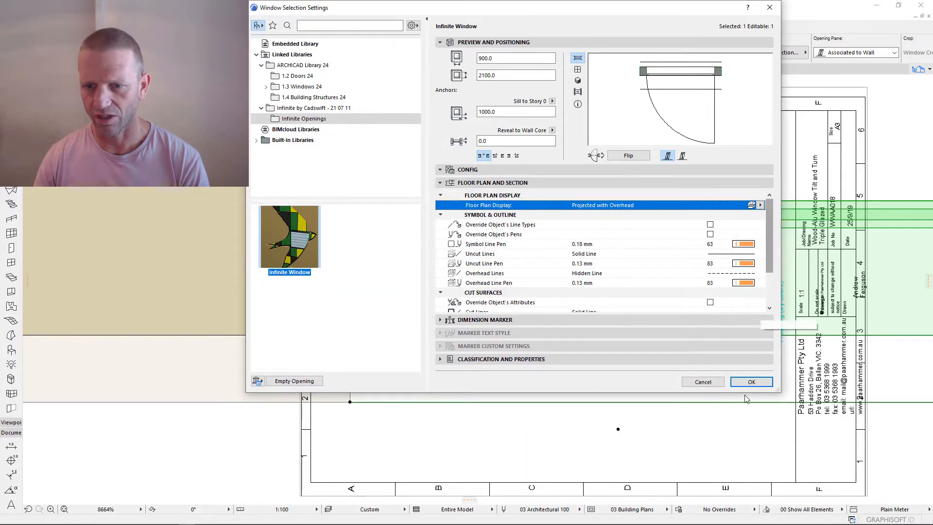
click(753, 382)
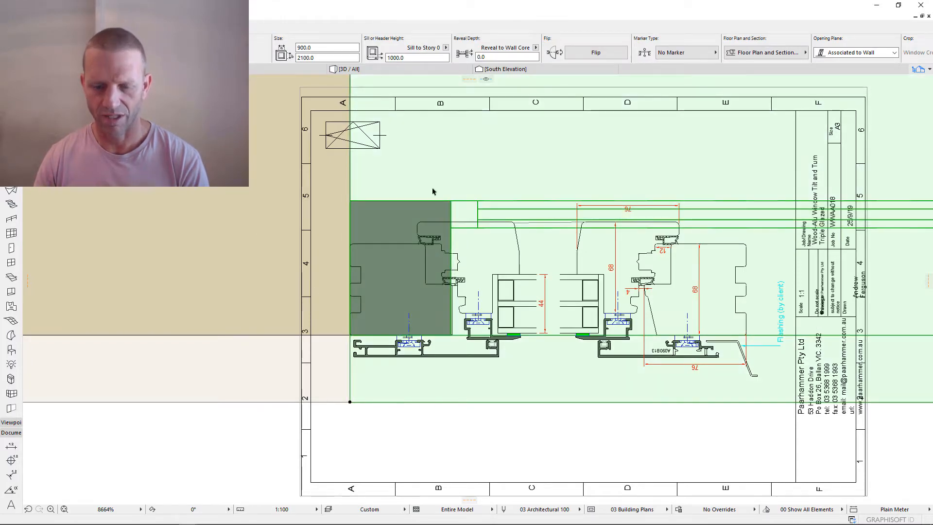
- Set the window's Floor Plan Display back to Symbolic
key(ctrl+t)
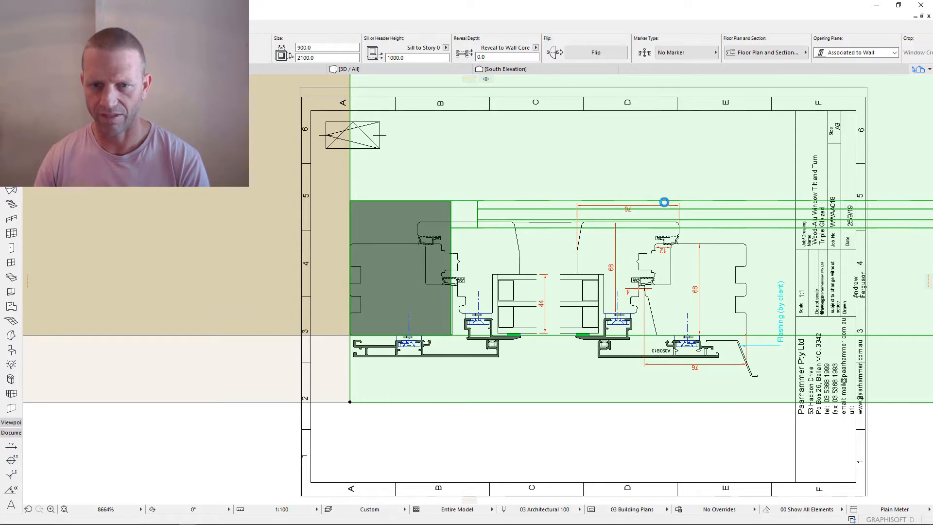
click(761, 207)
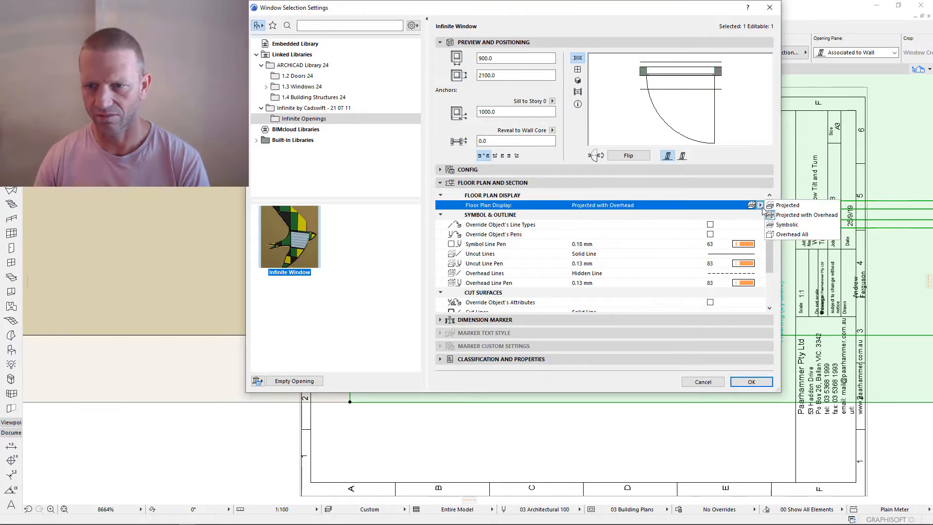
click(787, 225)
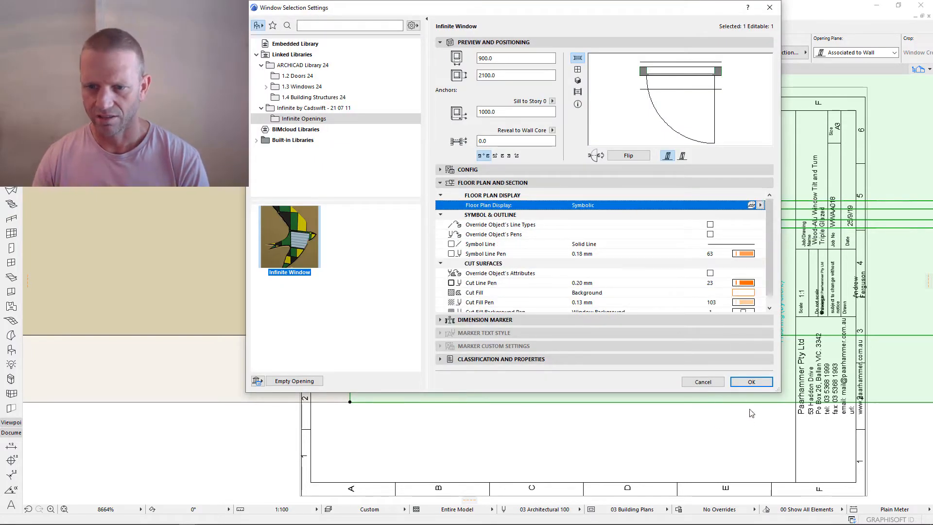
click(758, 386)
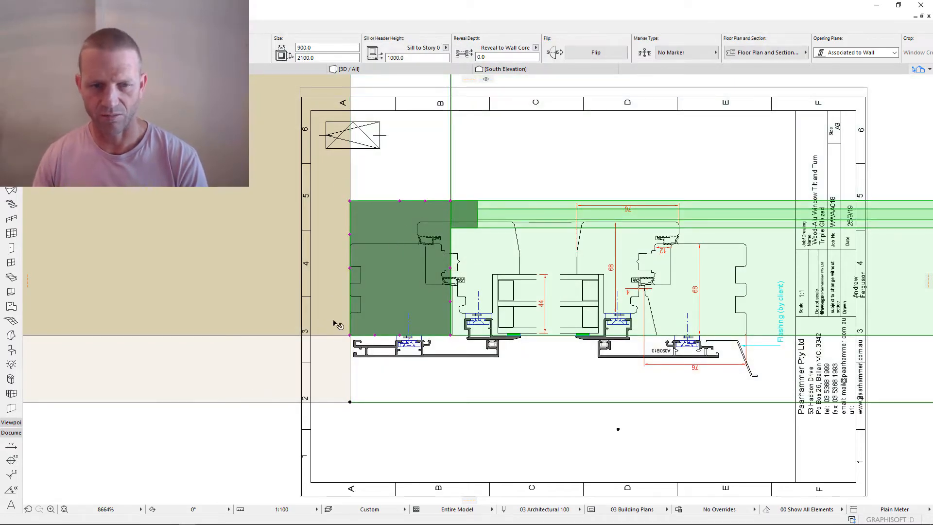
- Stretch the left frame polygon's lower inner node so it lines up with the corner of the jamb profile in the section drawing
scroll(385, 311, up, 5)
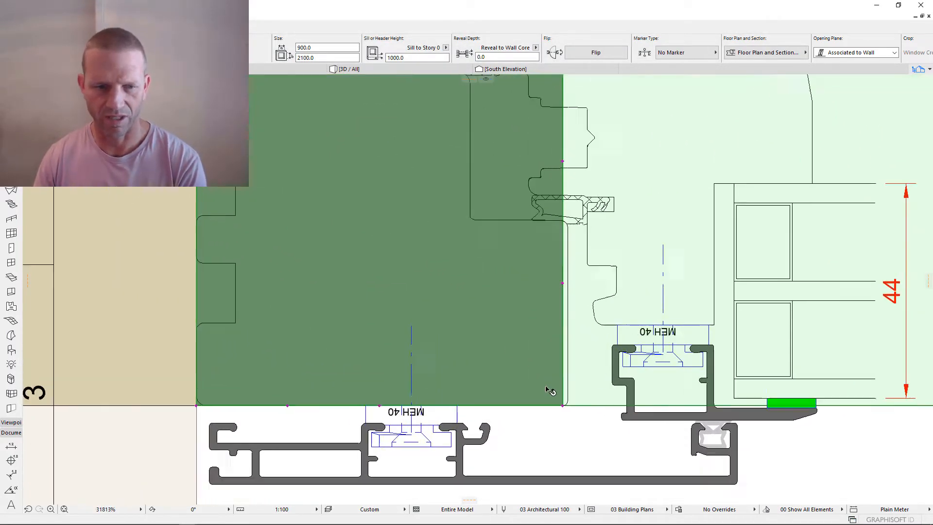
scroll(549, 389, down, 3)
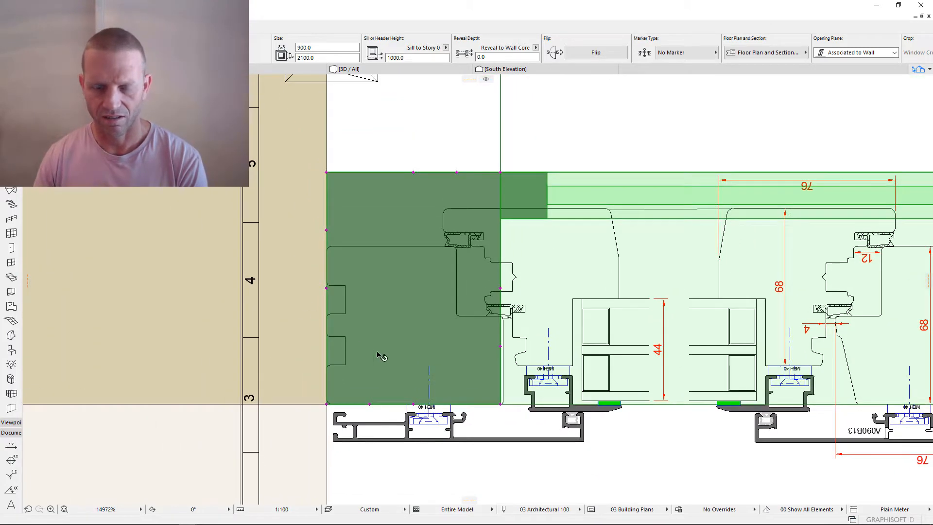
middle_drag(381, 356, 427, 337)
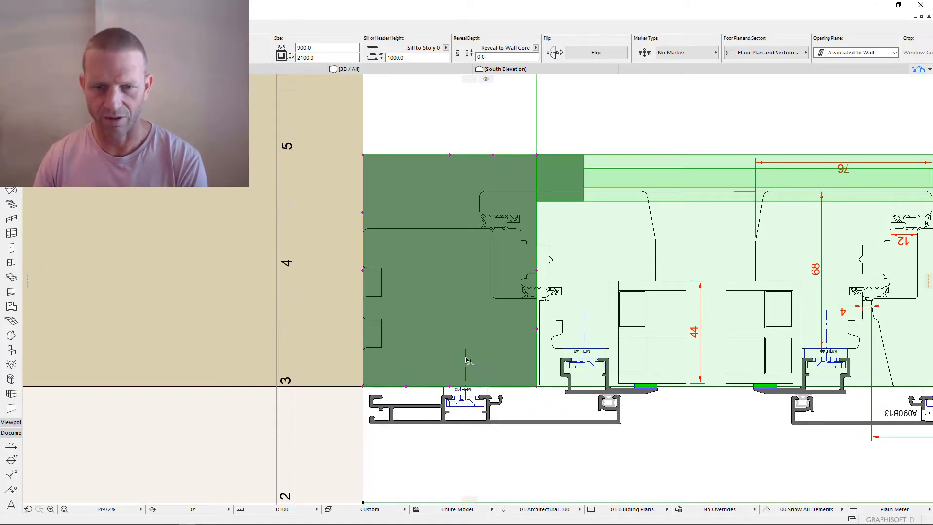
scroll(466, 360, up, 1)
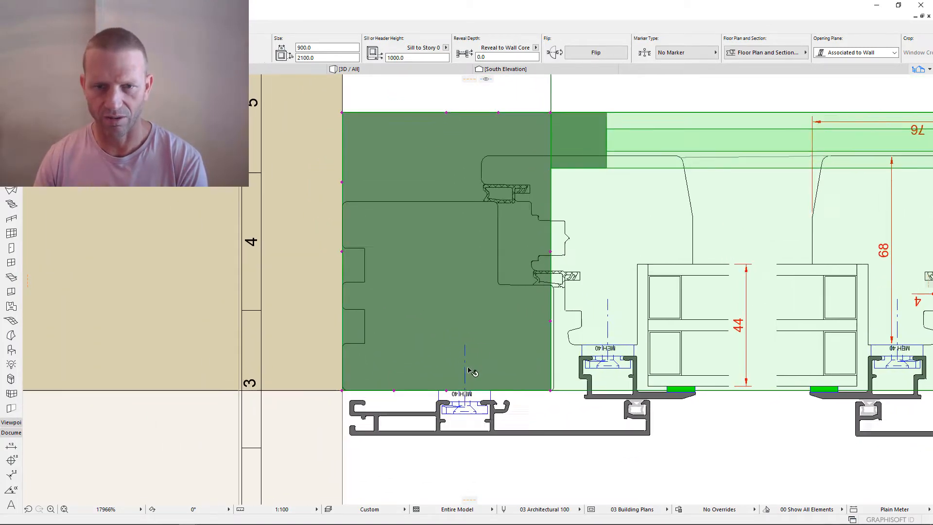
click(551, 391)
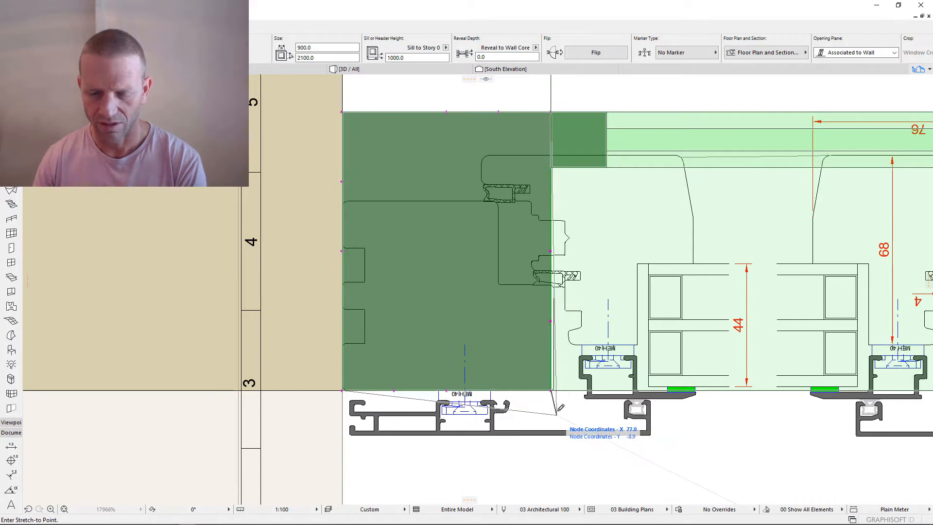
scroll(560, 402, up, 3)
scroll(558, 392, up, 3)
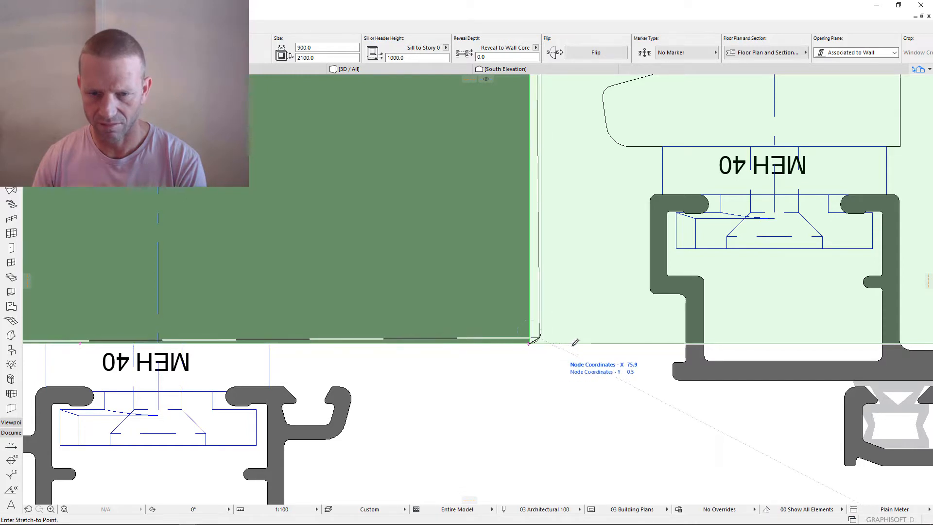
click(542, 332)
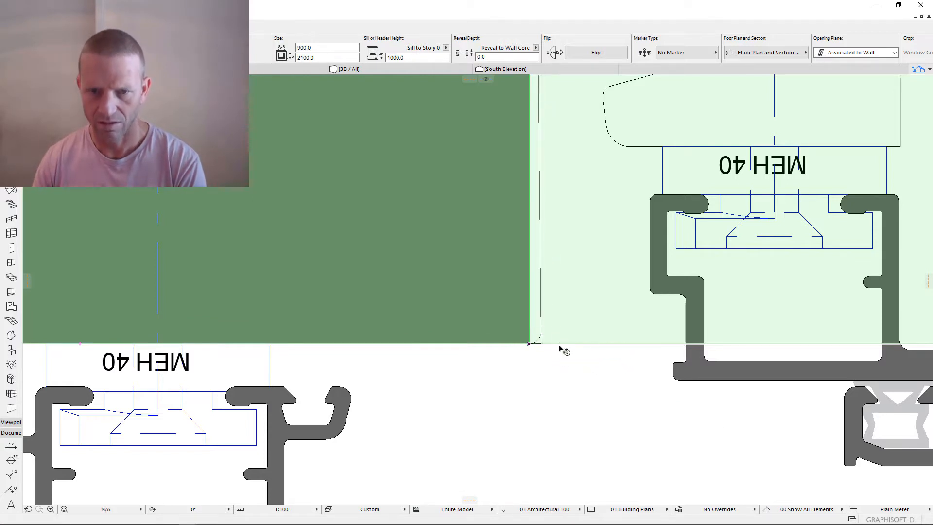
- Stretch the left frame polygon's upper inner node down to the jamb profile's lower step corner at X 76.0, Y 38.0
scroll(553, 405, down, 5)
scroll(554, 409, down, 2)
scroll(553, 358, up, 7)
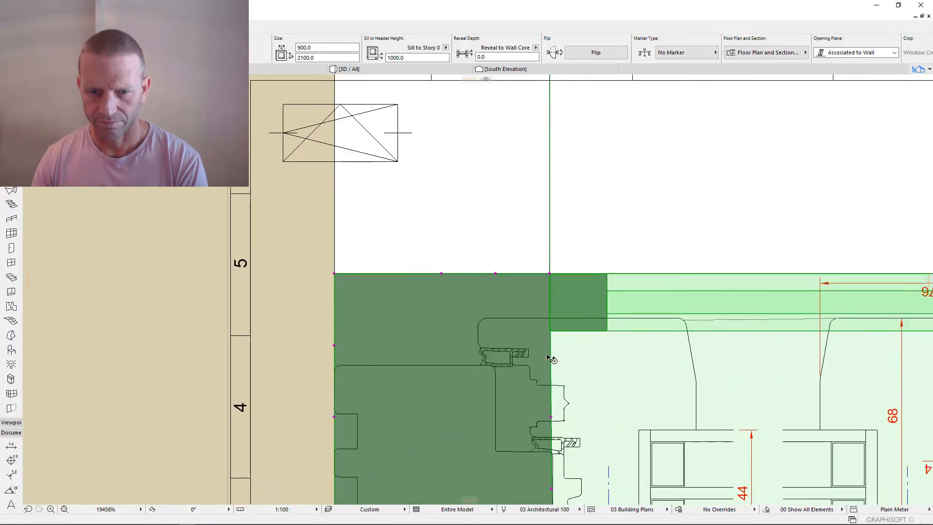
scroll(529, 233, down, 4)
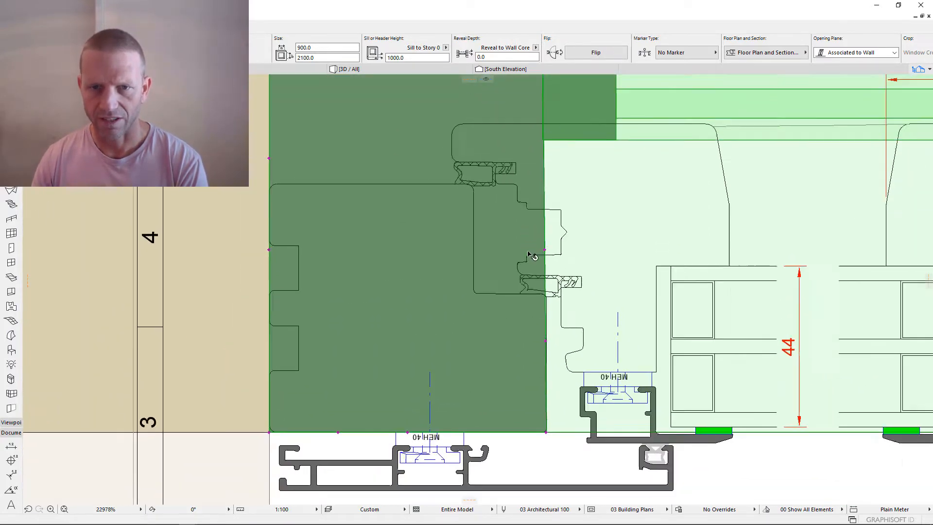
click(537, 132)
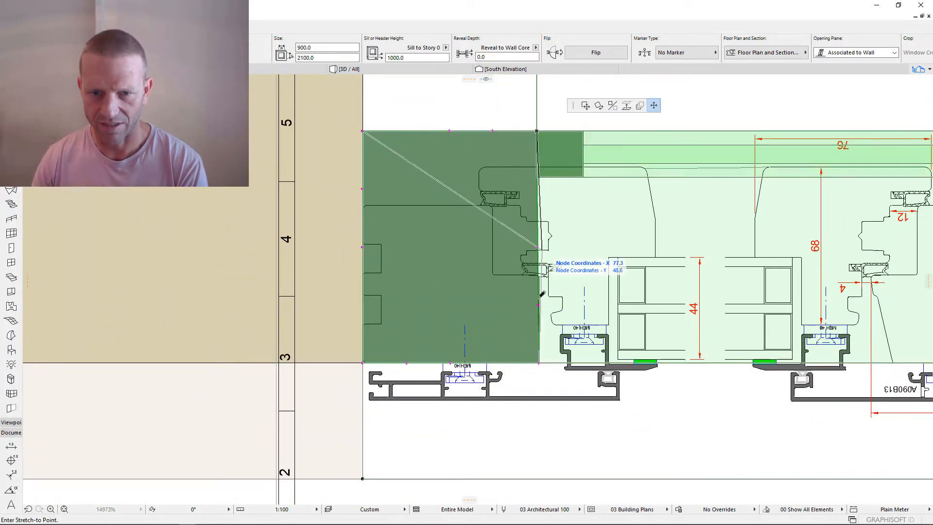
scroll(536, 285, up, 7)
scroll(540, 280, up, 3)
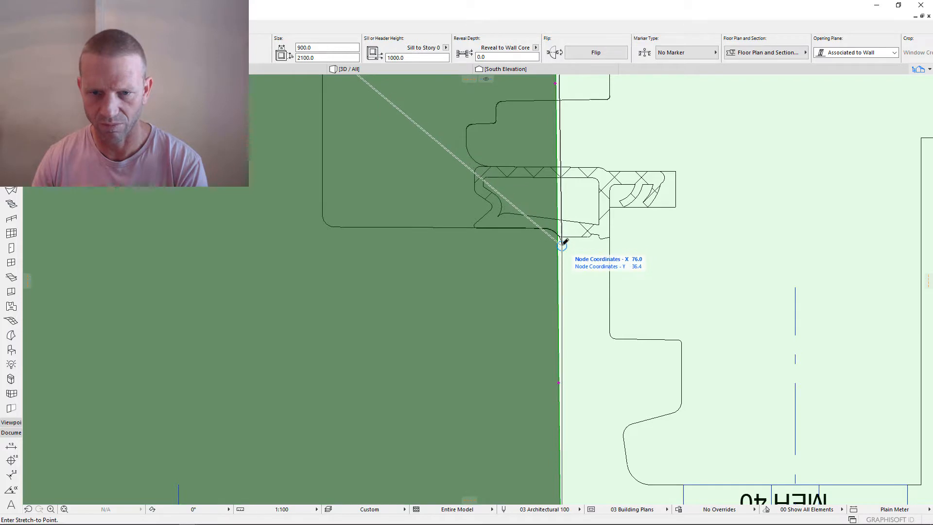
click(562, 243)
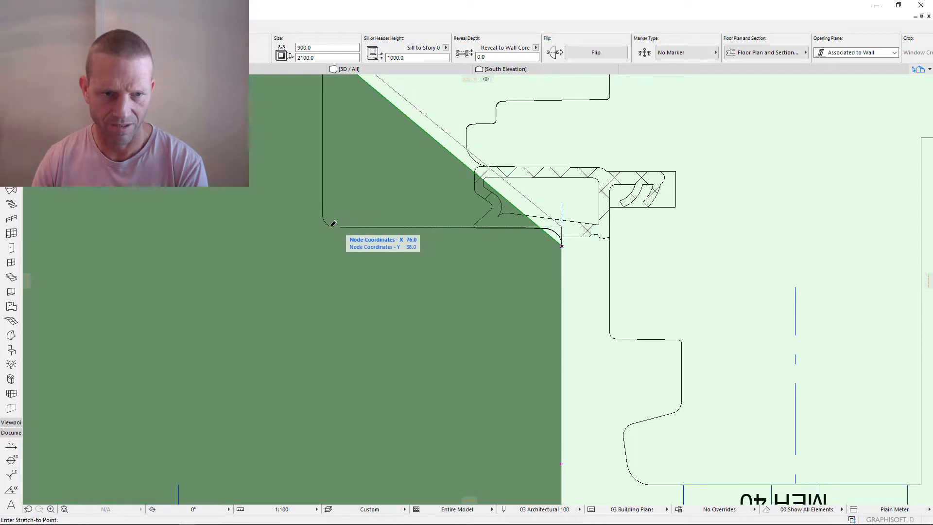
key(Escape)
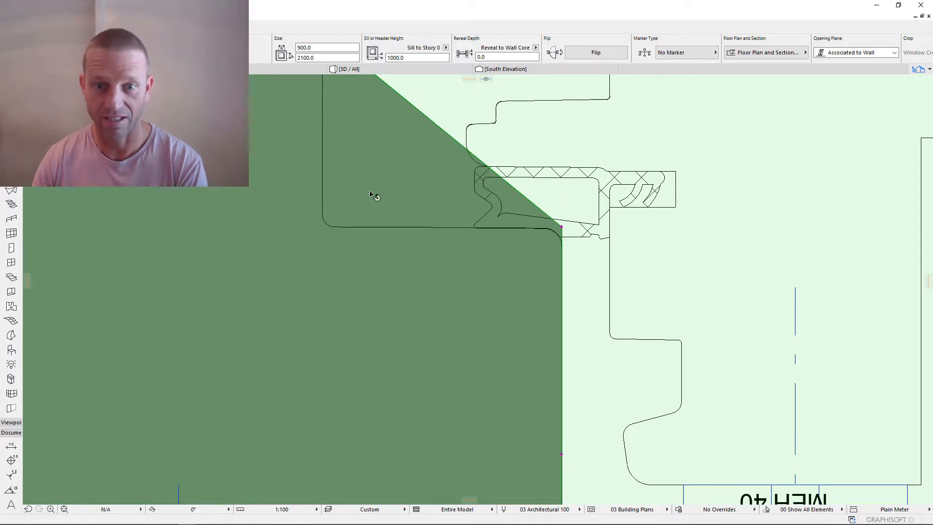
- Insert a node on the polygon's sloped edge and align it with the step's internal corner at about X 56, Y 38
scroll(449, 154, down, 5)
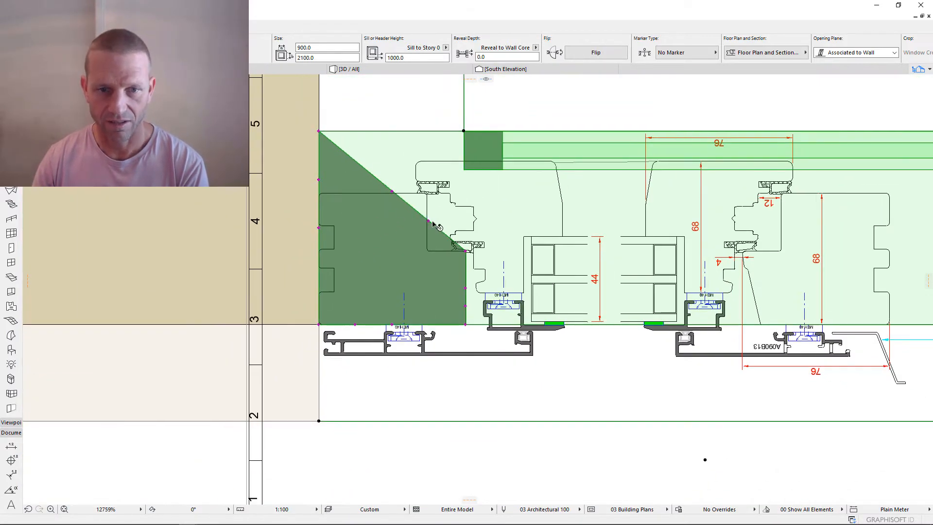
scroll(434, 225, up, 3)
click(434, 233)
scroll(442, 285, up, 7)
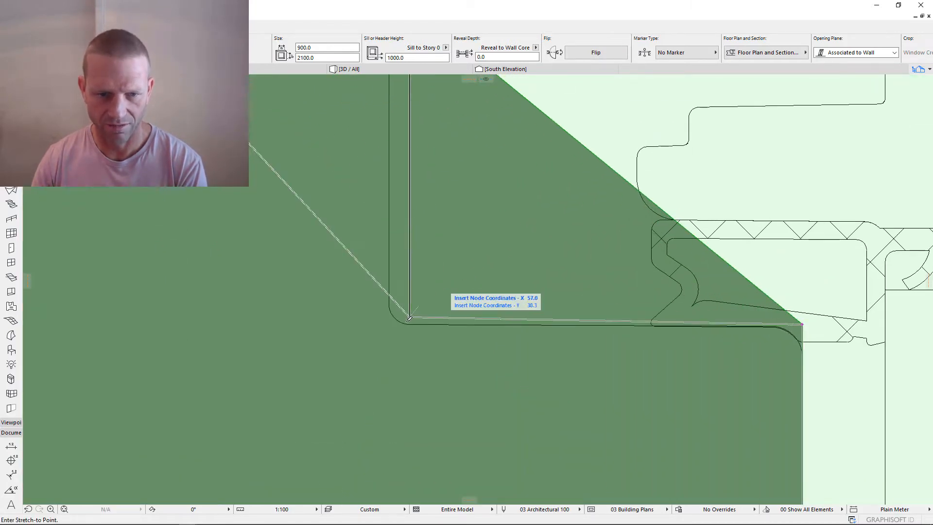
click(409, 323)
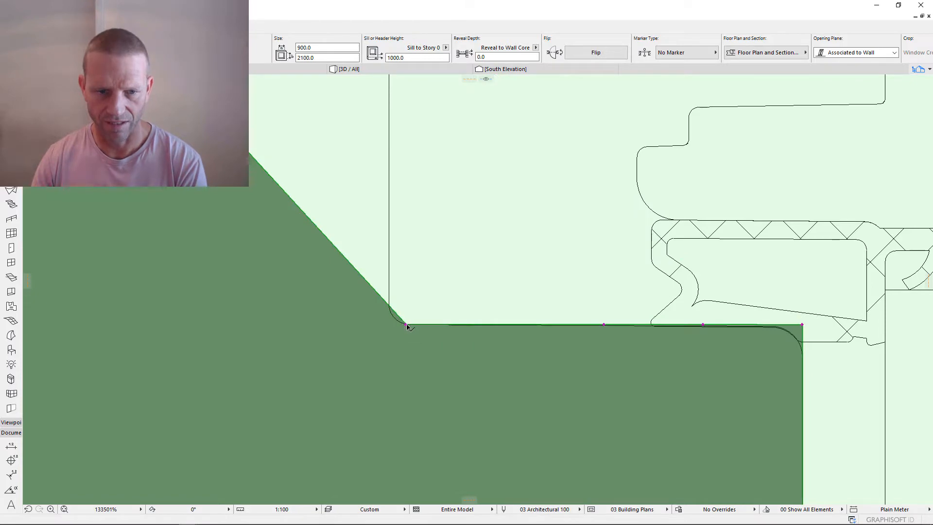
click(407, 325)
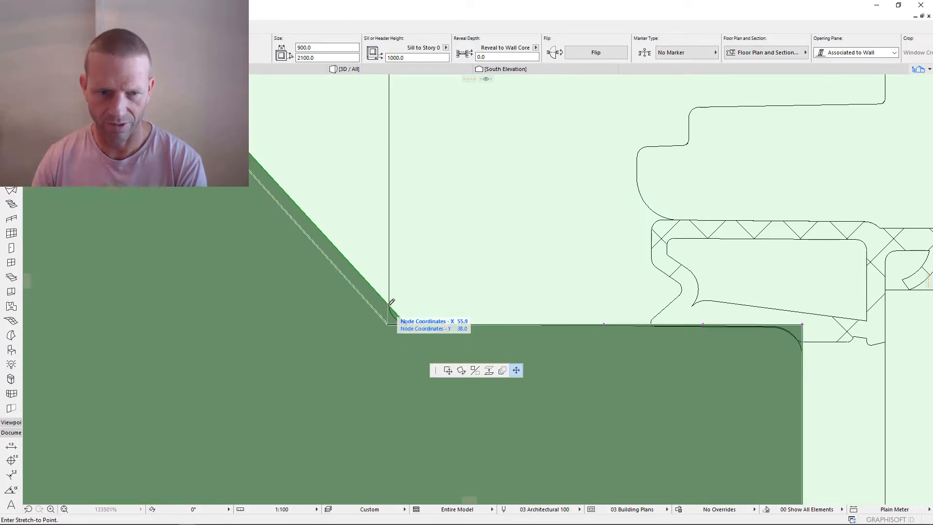
shift+click(389, 306)
scroll(469, 334, down, 4)
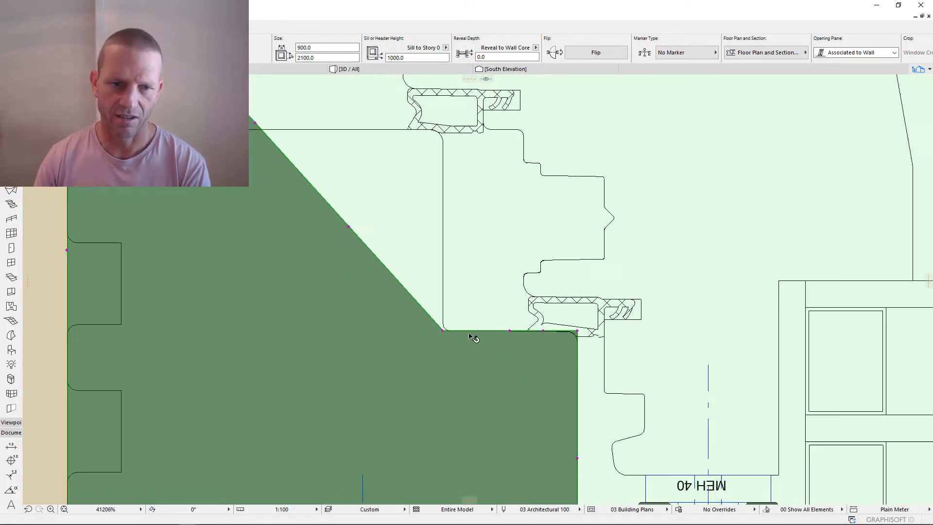
- Insert a node on the left frame polygon's sloped edge at X 56.0, Y 66.0, where the jamb profile's rounded upper corner starts
scroll(471, 336, down, 5)
scroll(466, 327, up, 3)
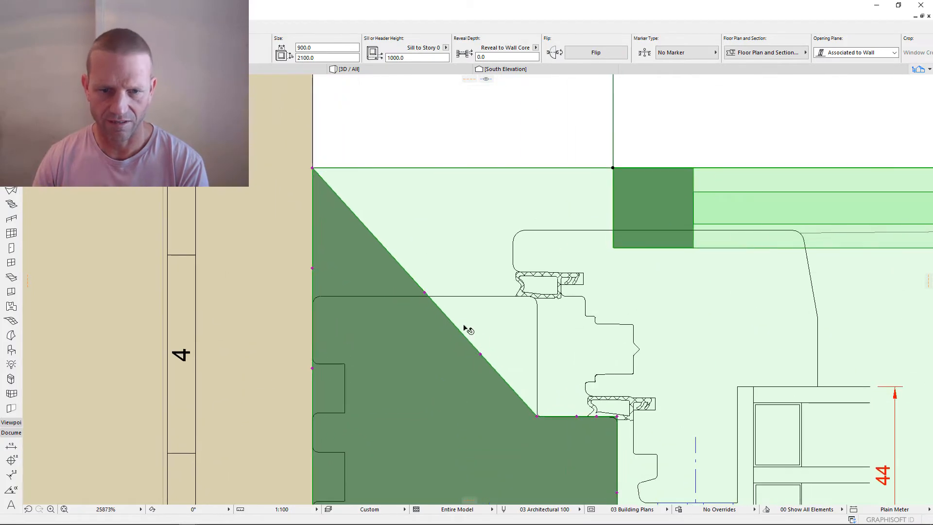
click(481, 354)
scroll(540, 302, up, 2)
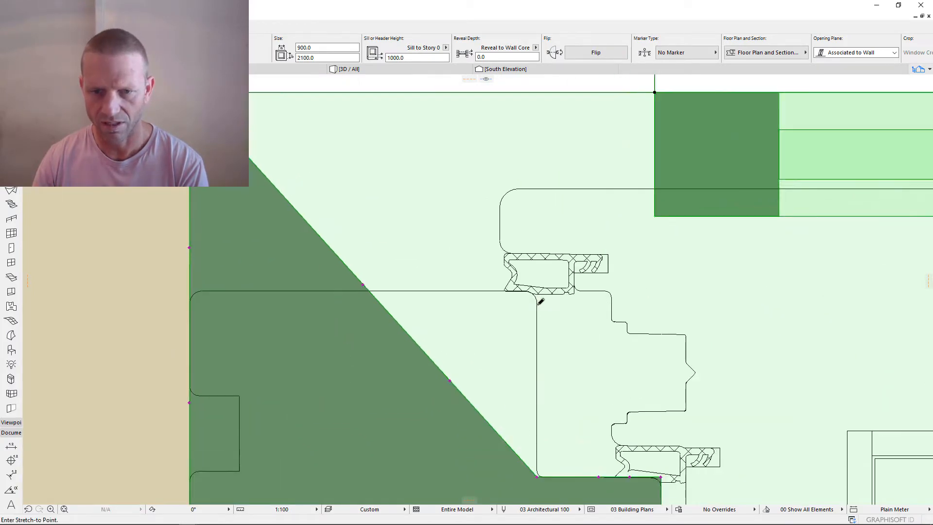
scroll(541, 301, up, 3)
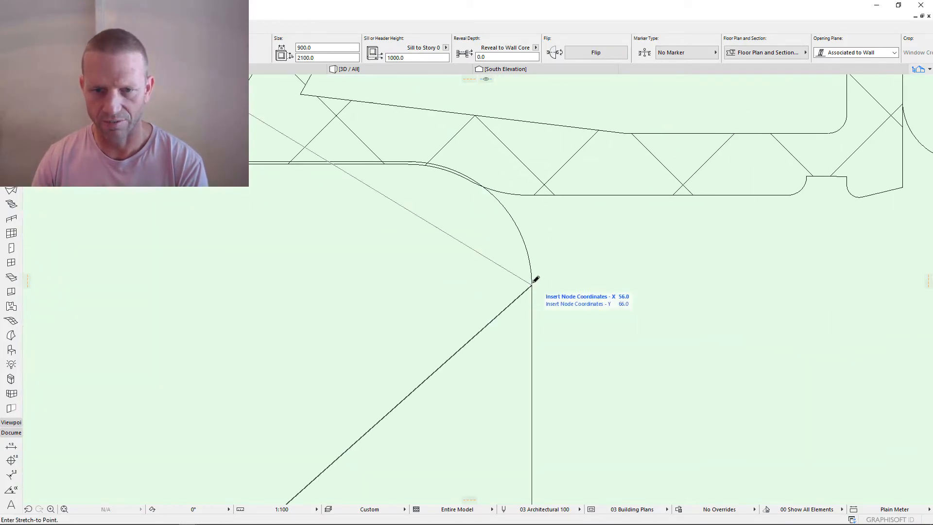
click(533, 285)
- Stretch the inserted node straight up to the jamb profile's squared-off upper corner at X 56.0 and about Y 68
click(532, 286)
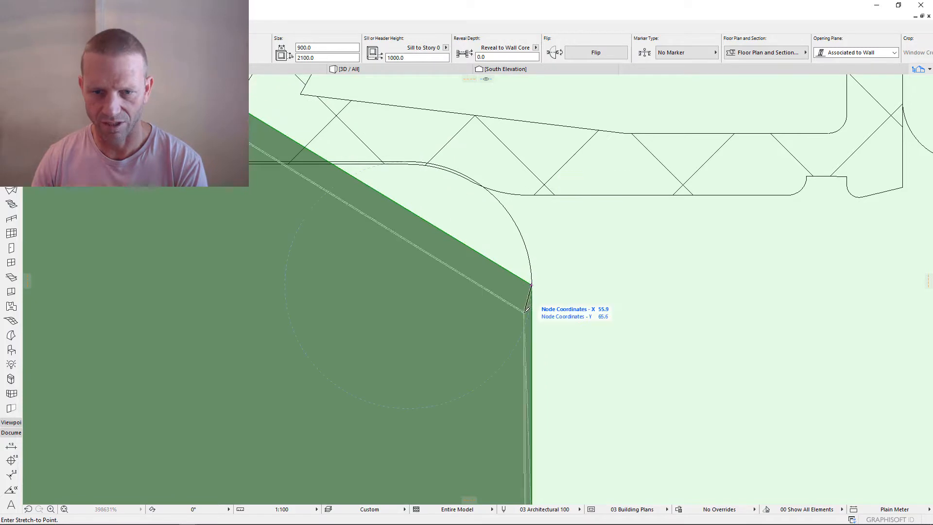
scroll(530, 291, down, 2)
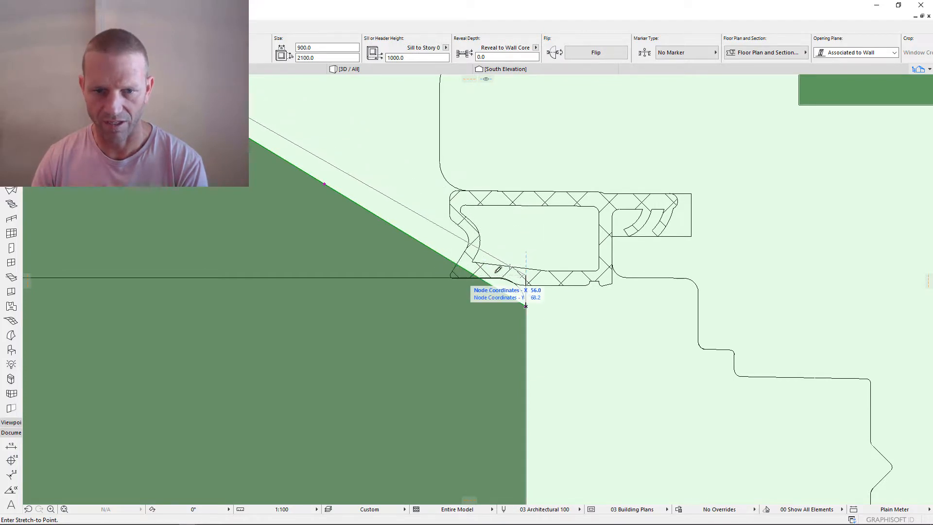
click(525, 278)
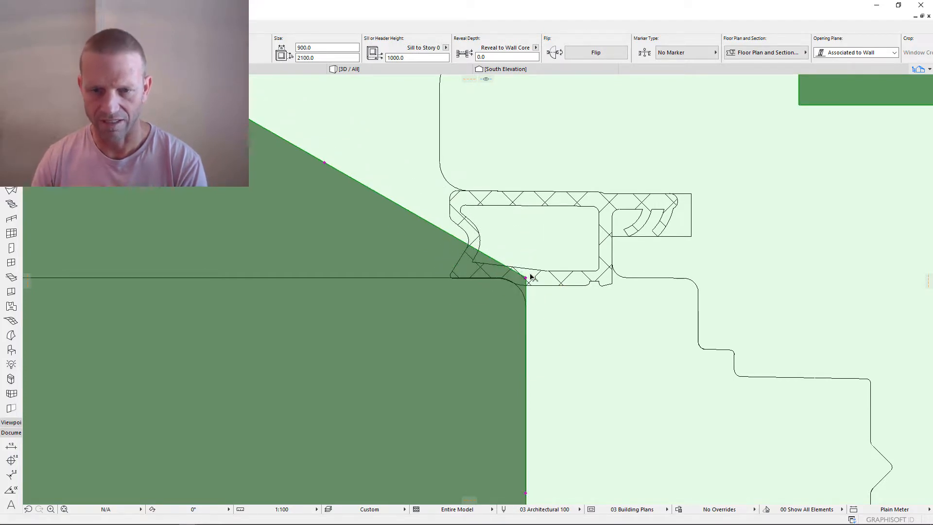
- Stretch the left frame polygon's top outer node down along the wall face to the jamb profile's upper edge
scroll(543, 278, down, 5)
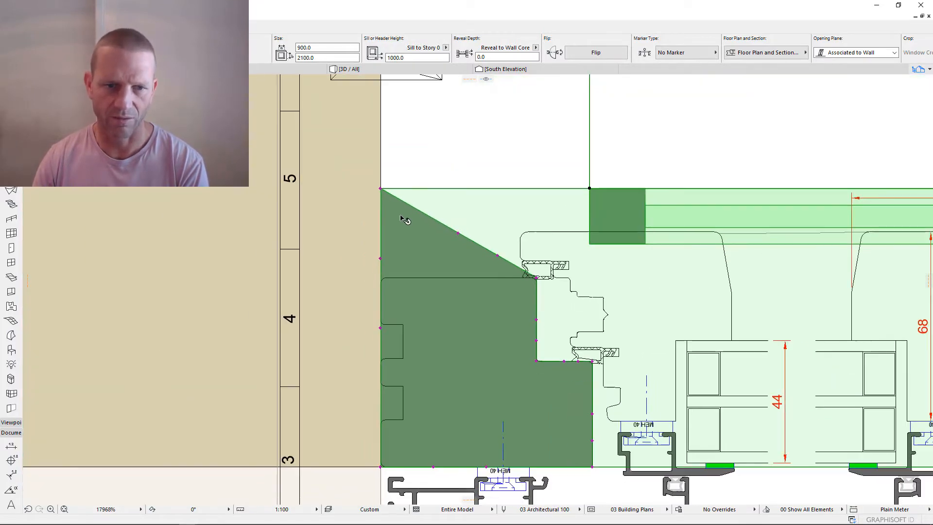
click(381, 189)
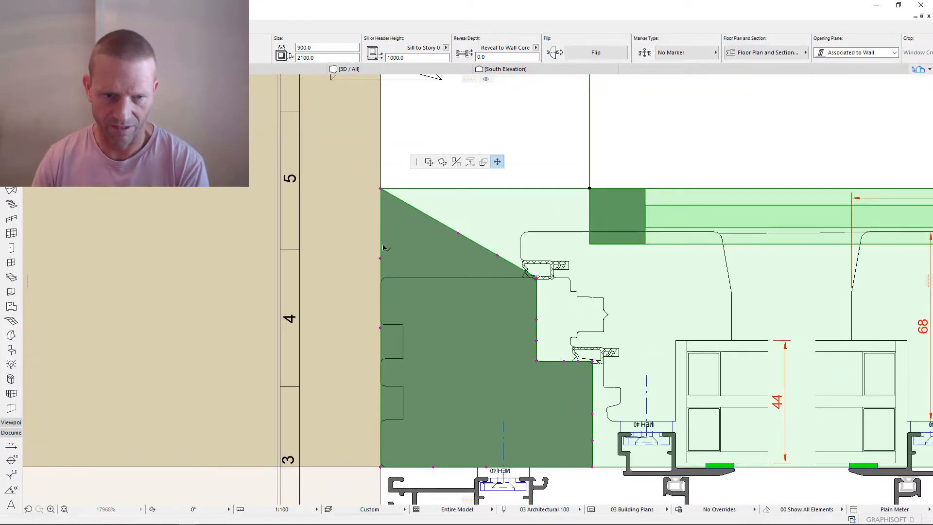
click(389, 272)
scroll(479, 265, down, 3)
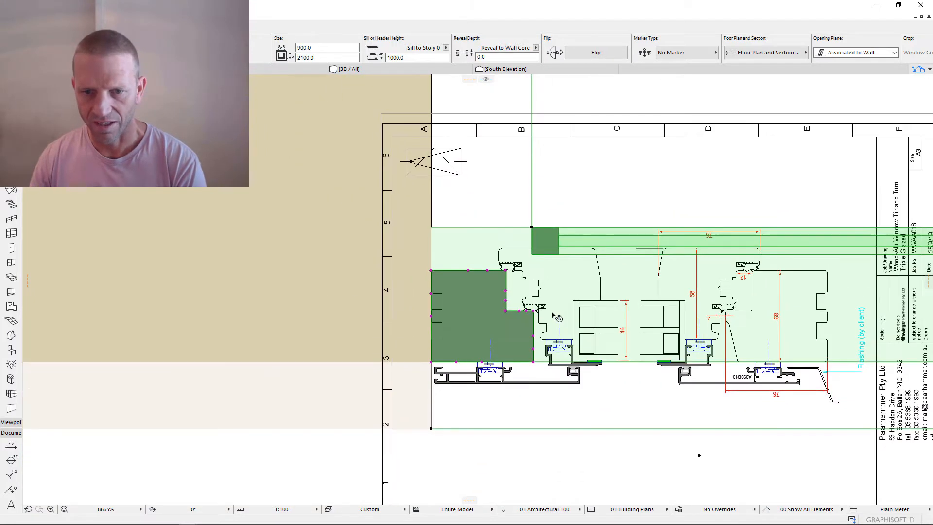
- Check the stepped frame polygons at both jambs of the window against the section drawing
middle_drag(606, 338, 295, 300)
scroll(298, 335, down, 2)
scroll(415, 334, down, 1)
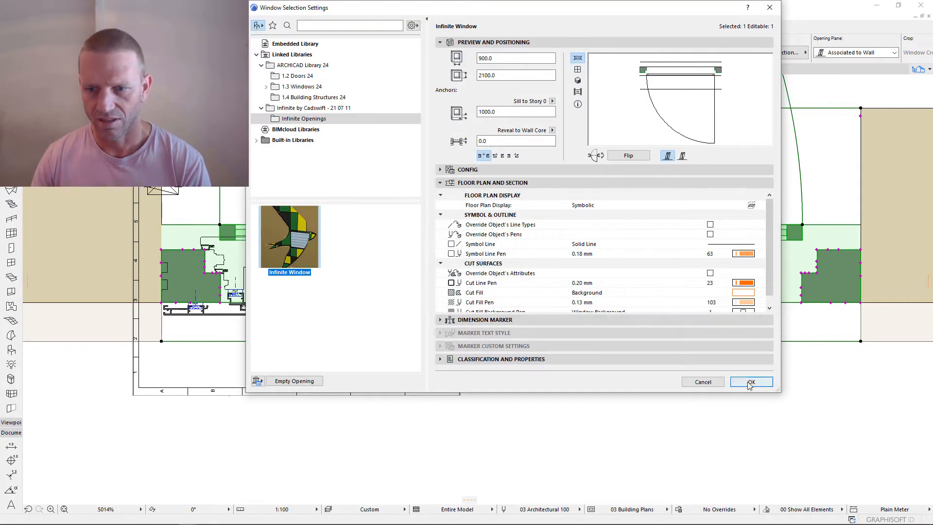
click(751, 382)
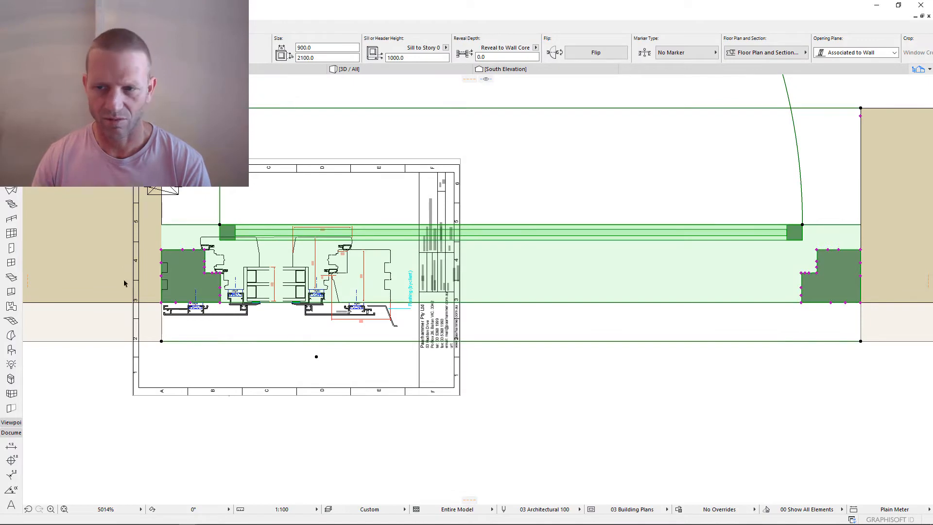
scroll(190, 293, up, 5)
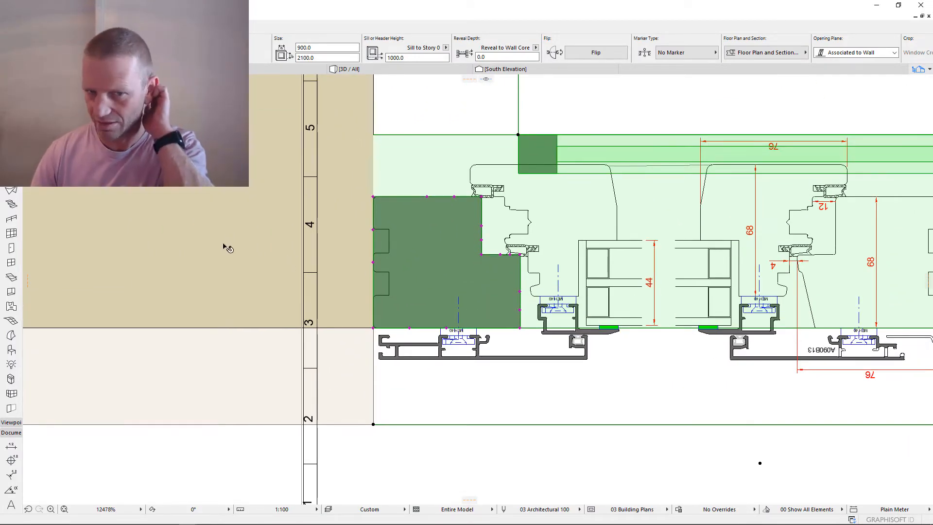
click(375, 198)
key(Escape)
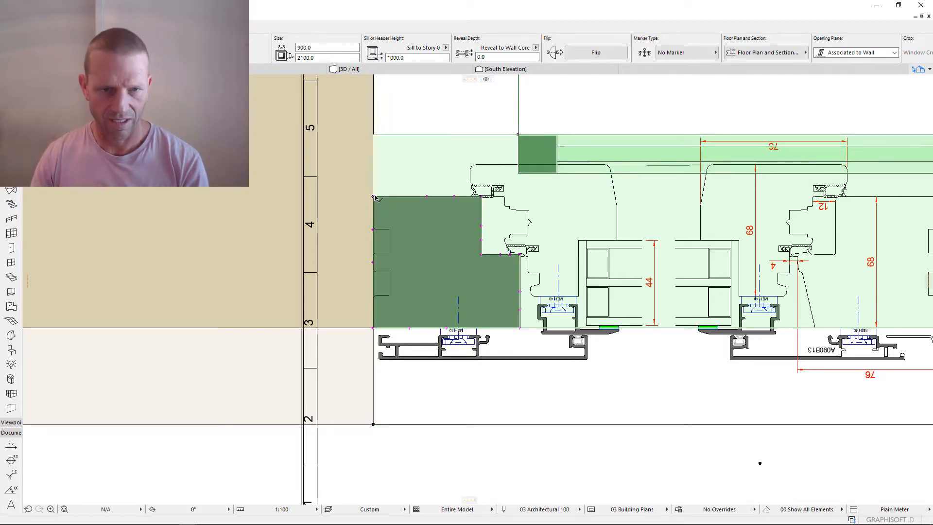
scroll(404, 267, down, 5)
middle_drag(626, 277, 485, 263)
scroll(484, 263, up, 1)
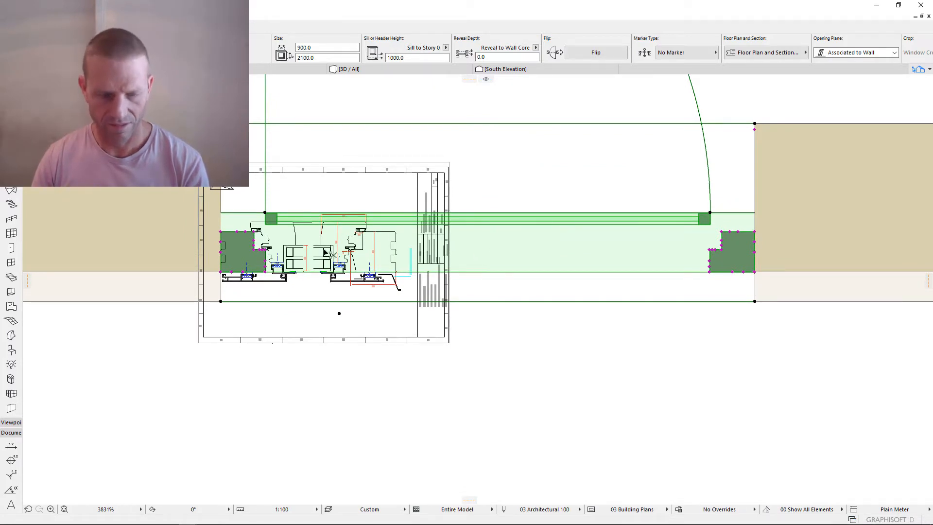
- Set the frame depth to 68 mm in the Infinite Window's Frame Profile settings
key(ctrl+t)
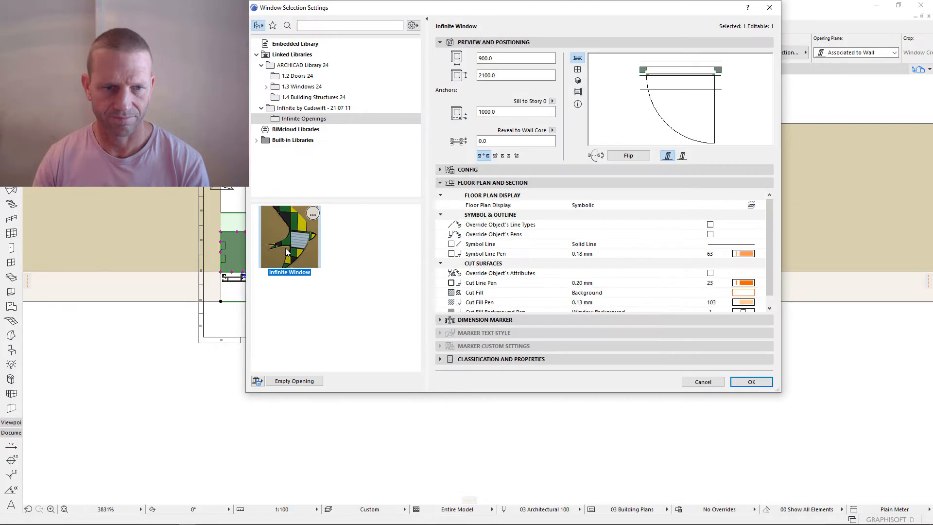
click(521, 170)
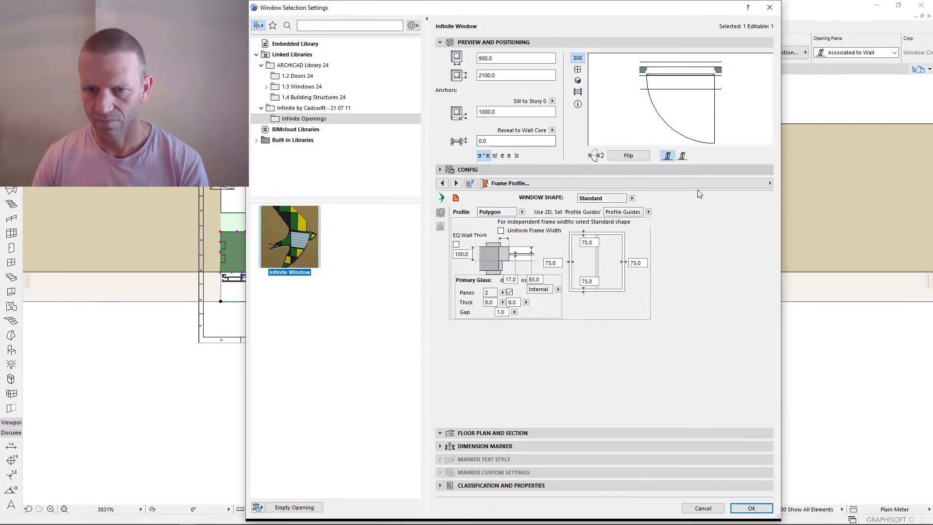
double_click(471, 254)
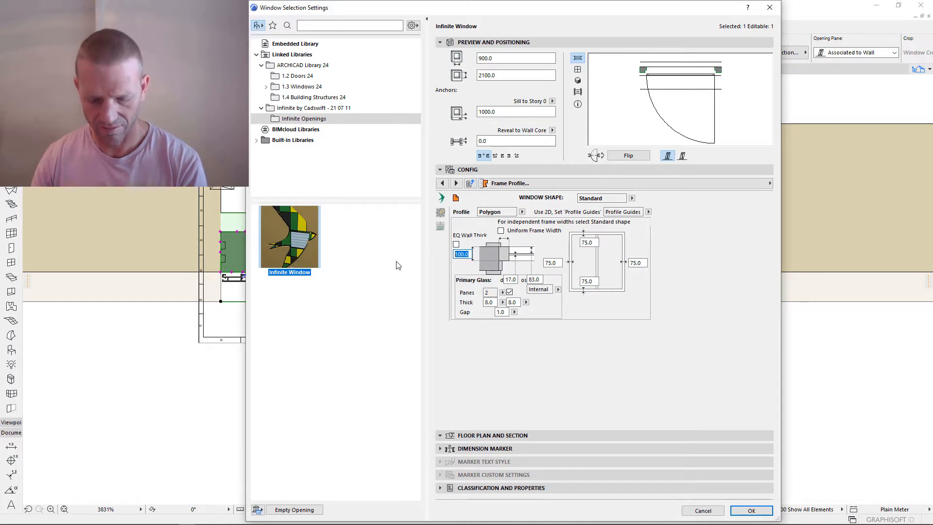
double_click(595, 279)
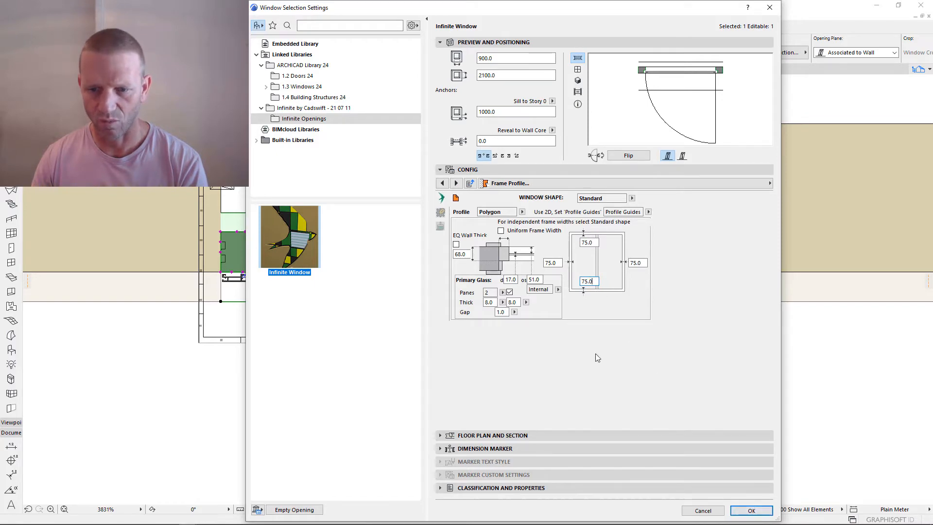
click(752, 511)
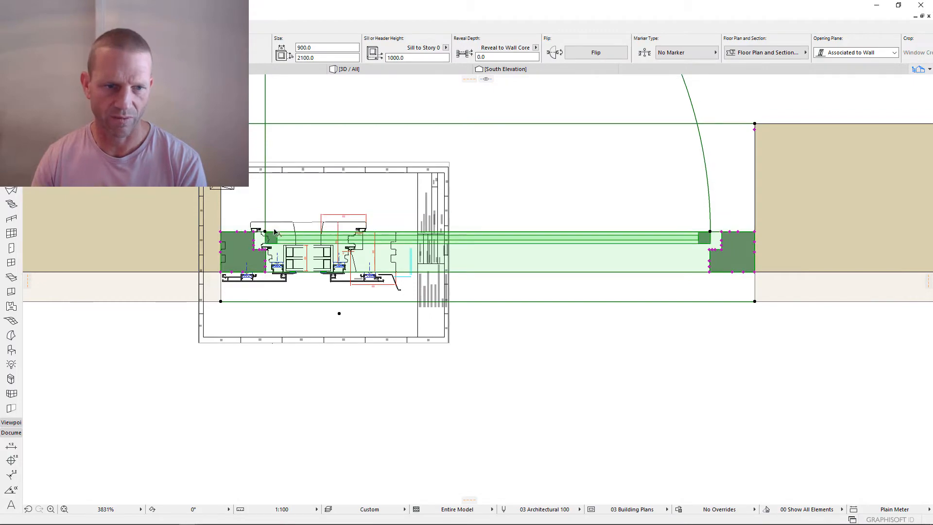
- Examine the window sash and glazing position at both jambs against the sash profile in the section drawing
scroll(267, 234, up, 6)
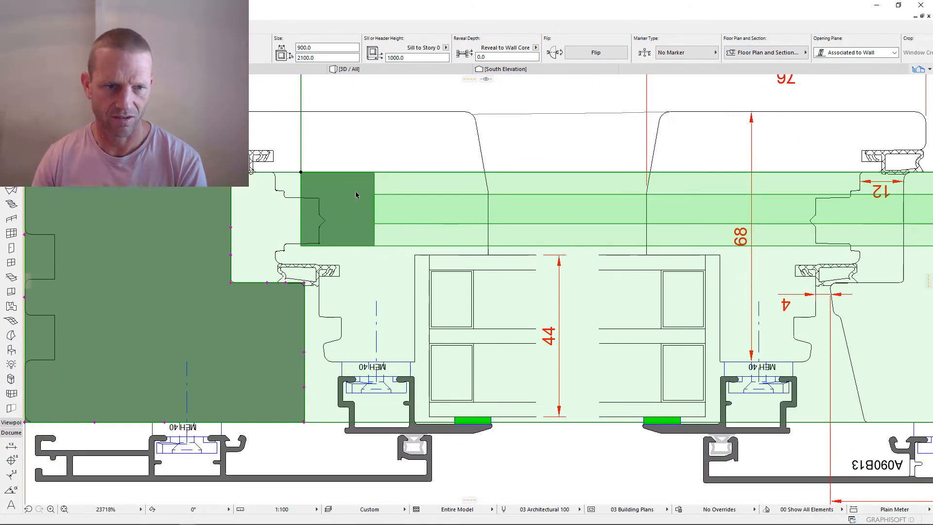
scroll(272, 188, down, 2)
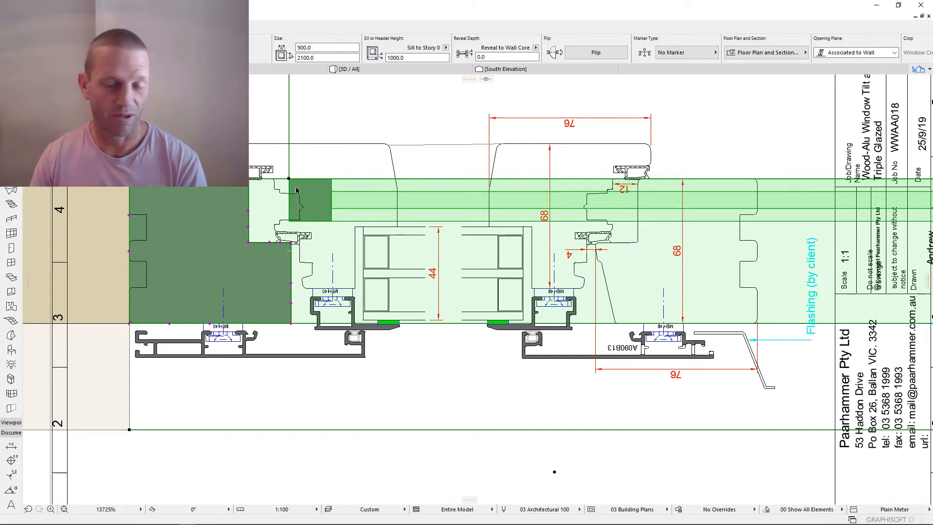
scroll(311, 207, down, 3)
scroll(305, 201, up, 5)
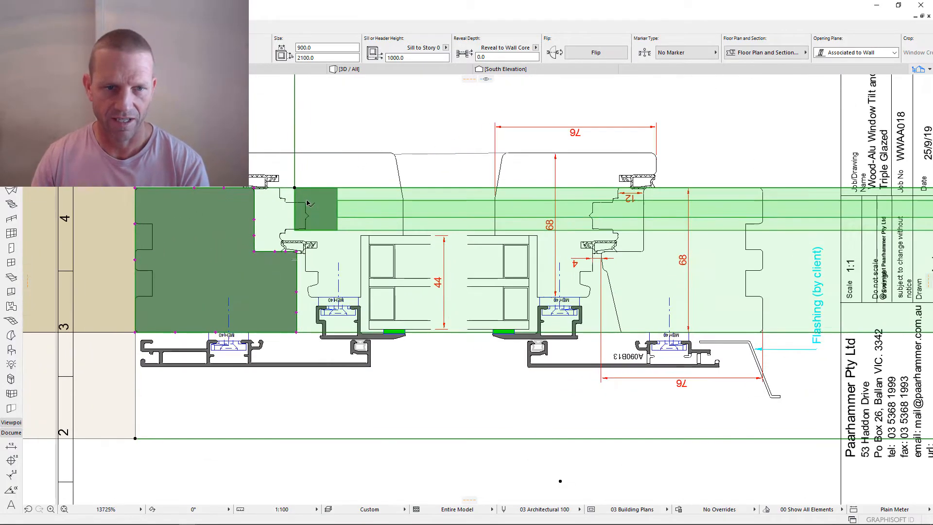
scroll(303, 213, down, 9)
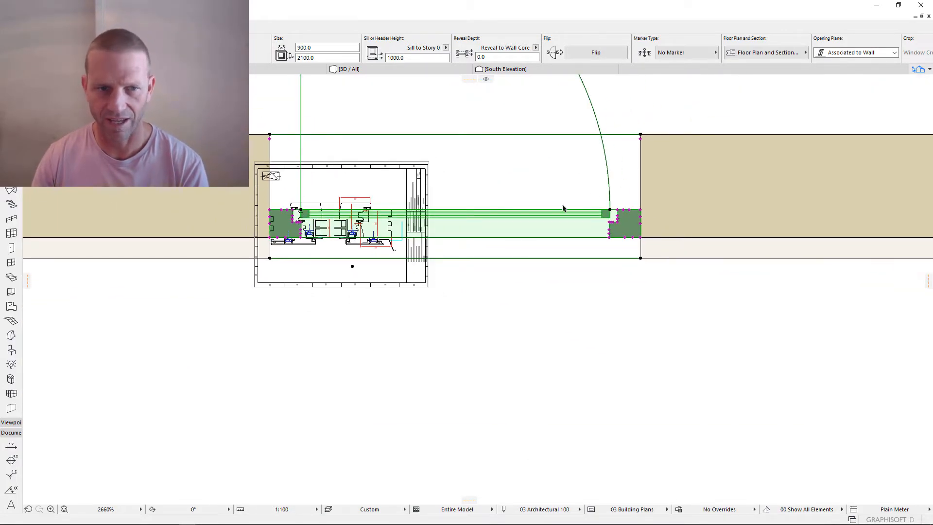
scroll(521, 248, down, 2)
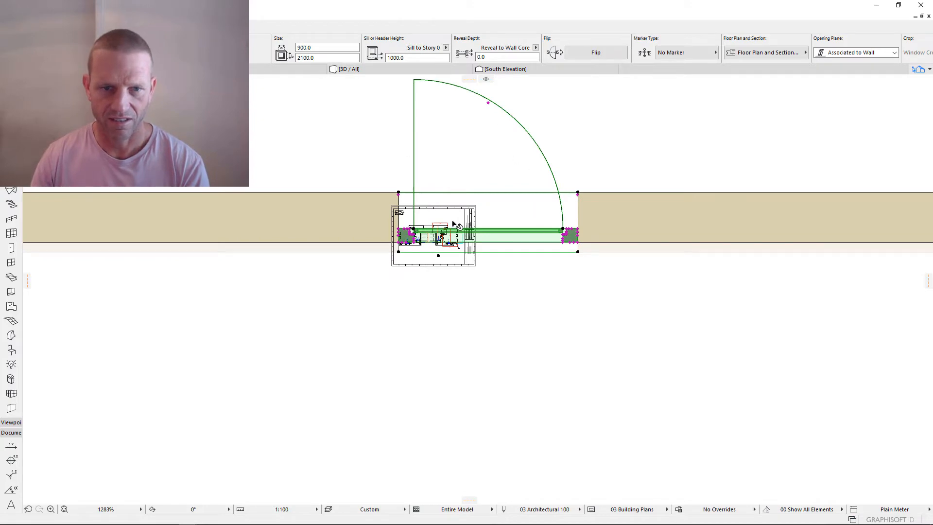
scroll(454, 224, up, 5)
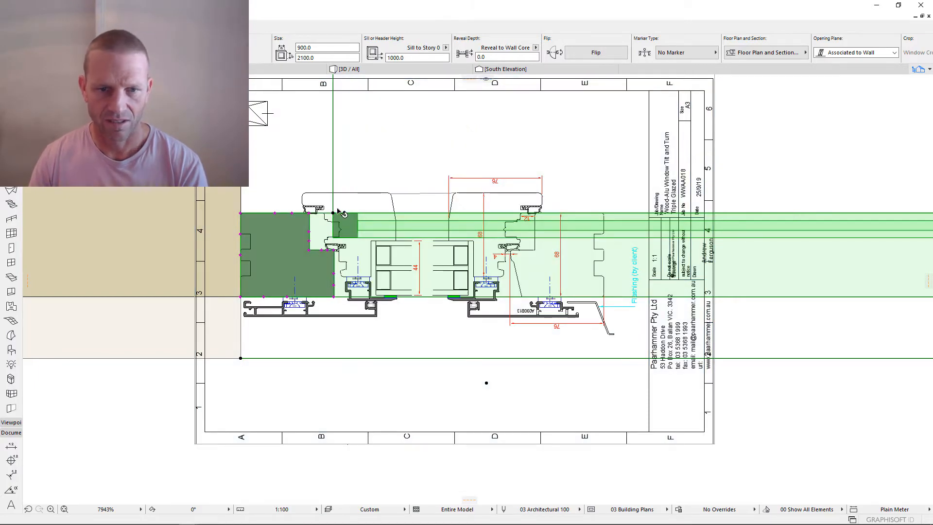
scroll(377, 249, down, 3)
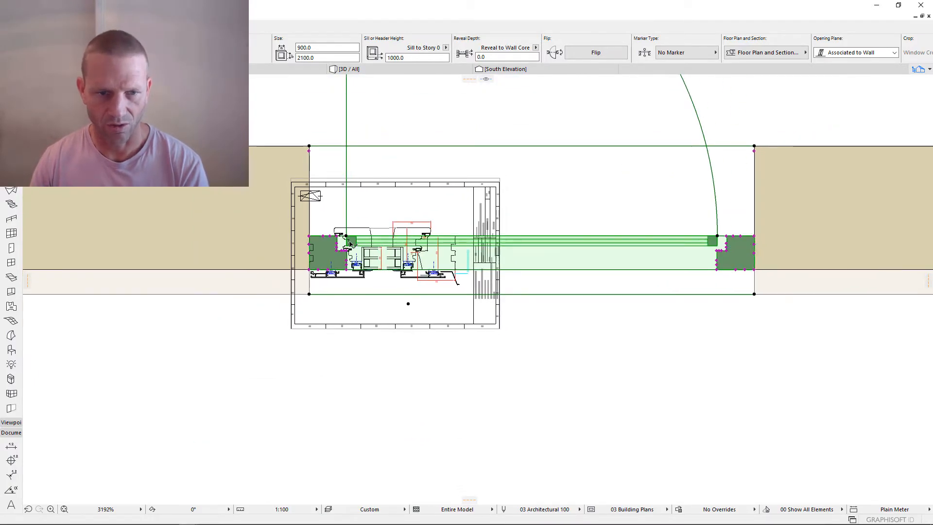
scroll(350, 243, up, 2)
scroll(438, 245, up, 3)
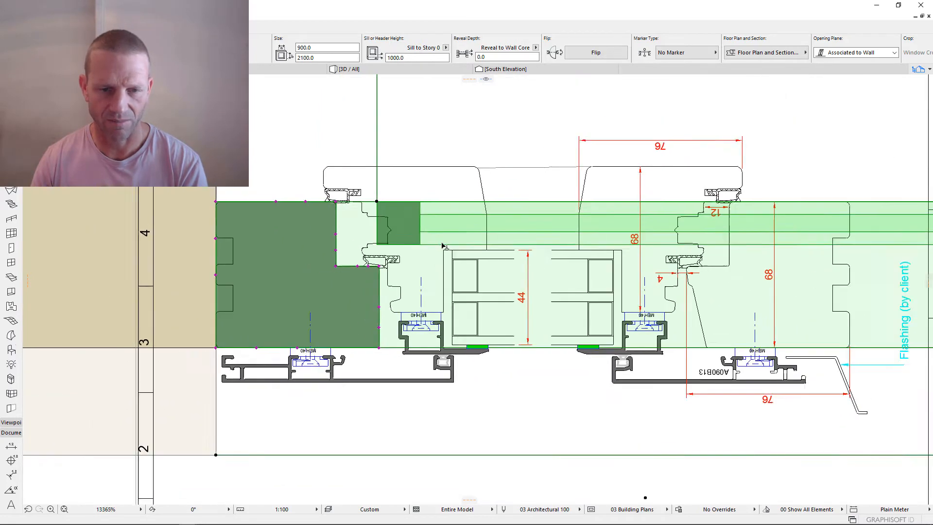
scroll(443, 246, down, 1)
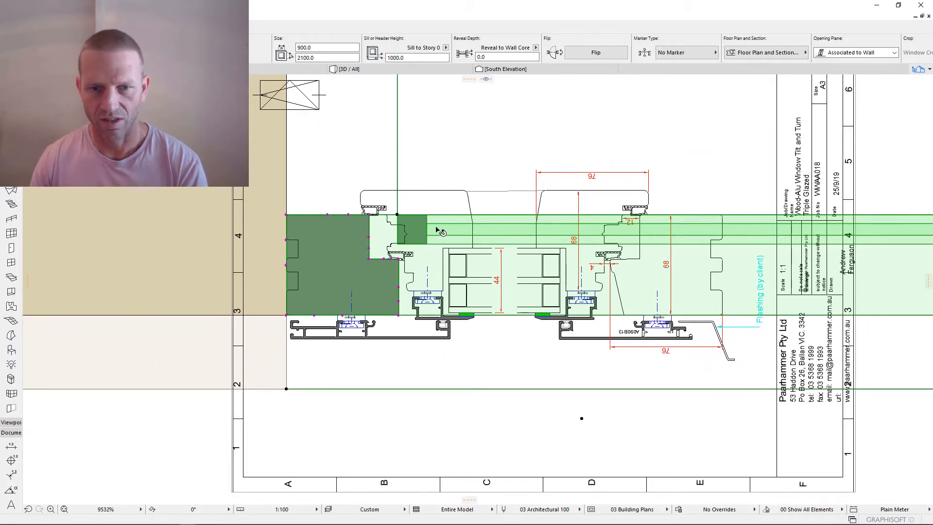
scroll(401, 248, down, 3)
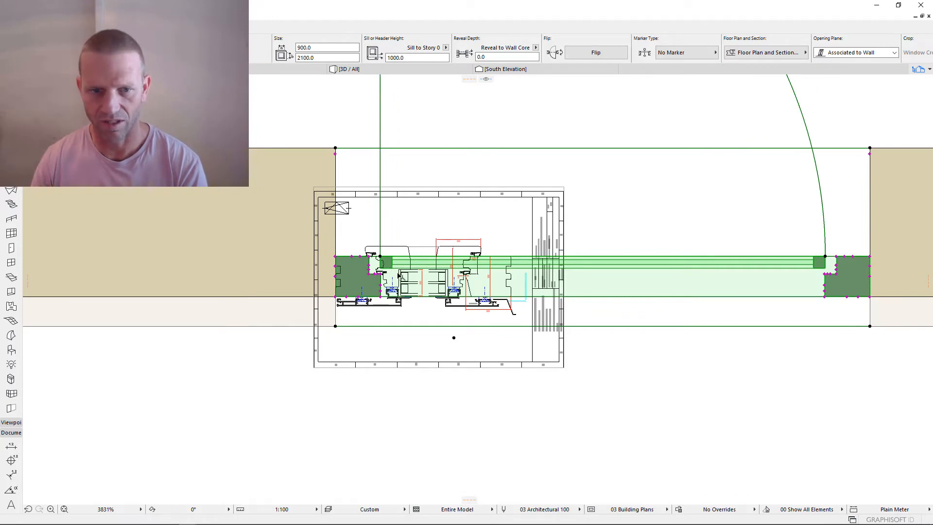
scroll(418, 277, up, 2)
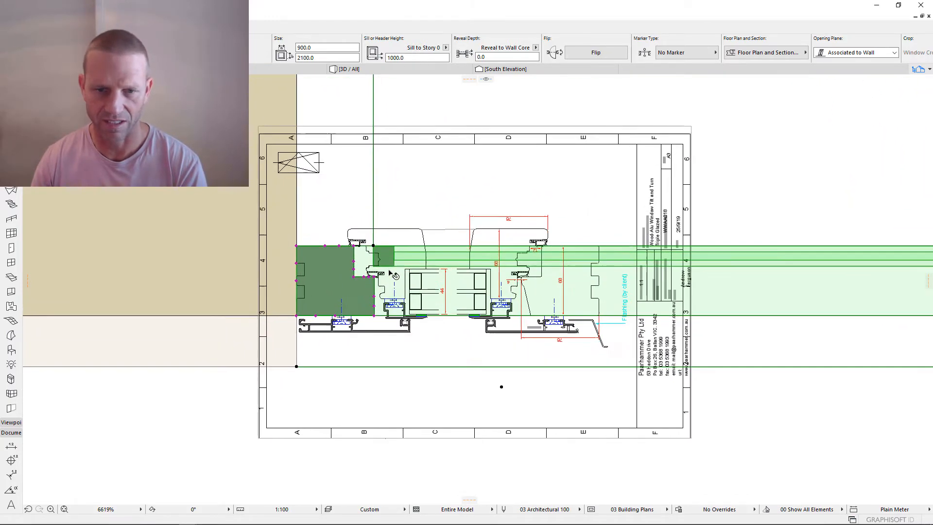
scroll(451, 282, down, 2)
mouse_move(445, 278)
middle_down()
mouse_move(416, 321)
mouse_move(389, 328)
middle_up()
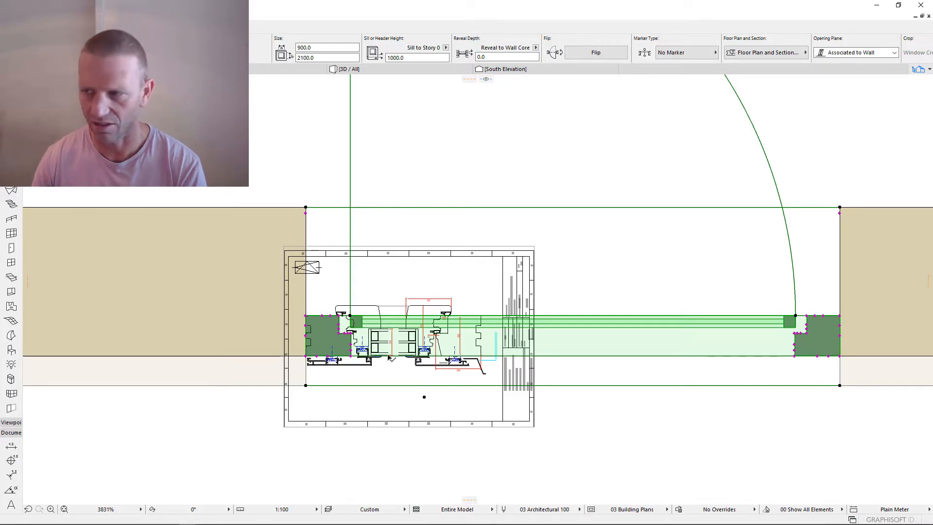
scroll(353, 373, up, 4)
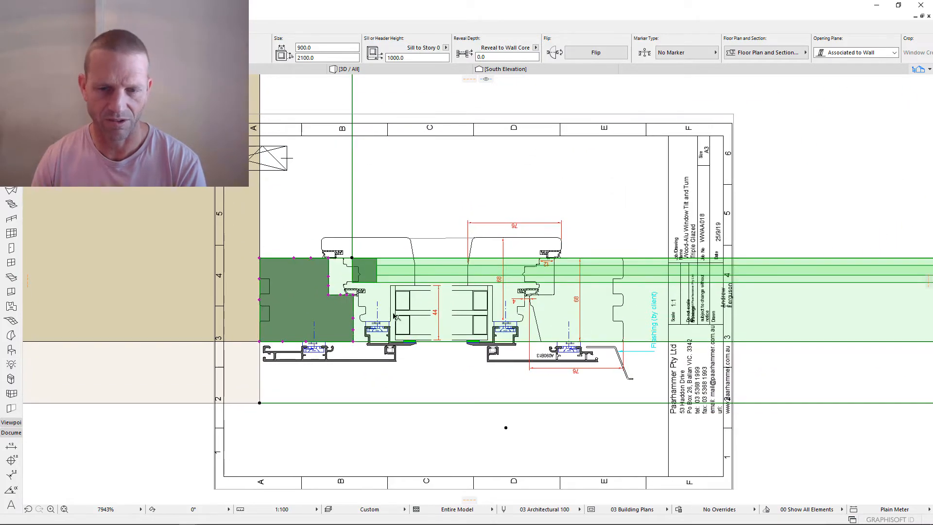
scroll(542, 282, up, 3)
scroll(526, 185, up, 10)
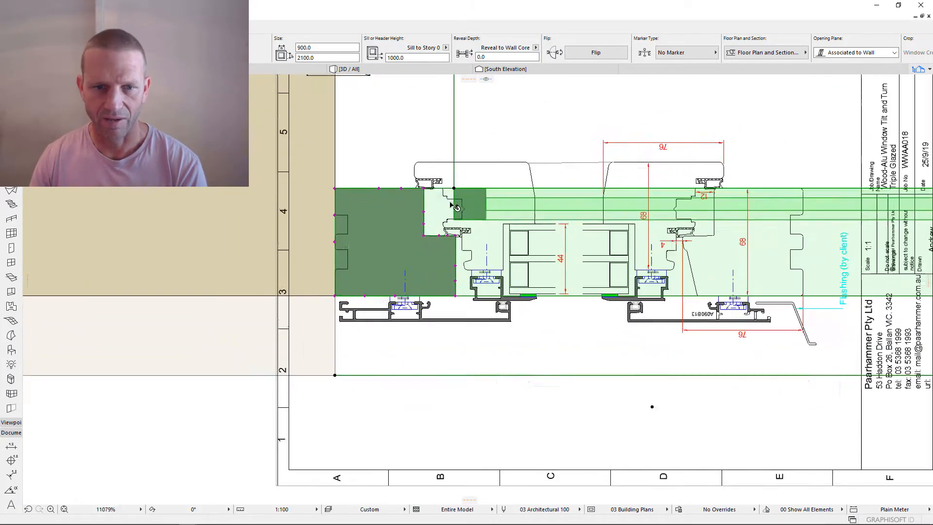
- Measure the horizontal offset from the left sash's upper corner to the sash profile's edge in the section drawing
scroll(403, 188, down, 4)
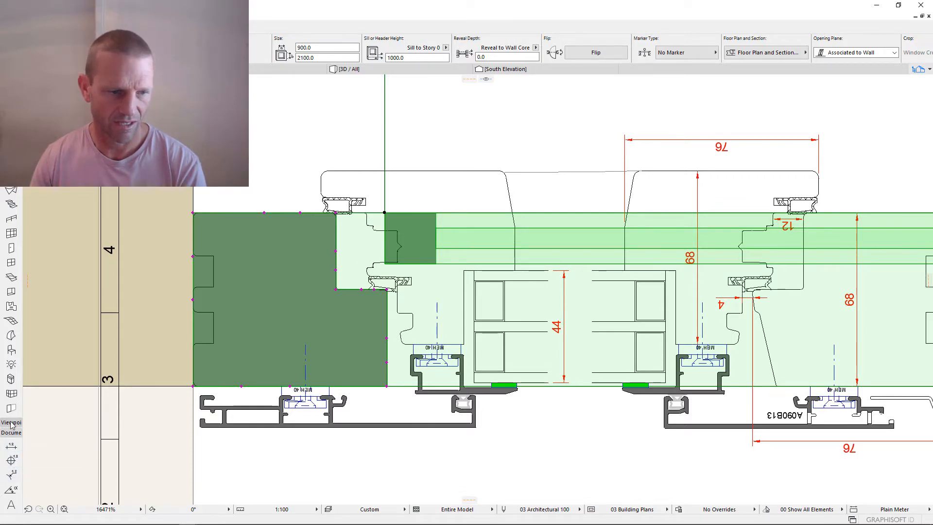
scroll(11, 457, down, 3)
click(11, 503)
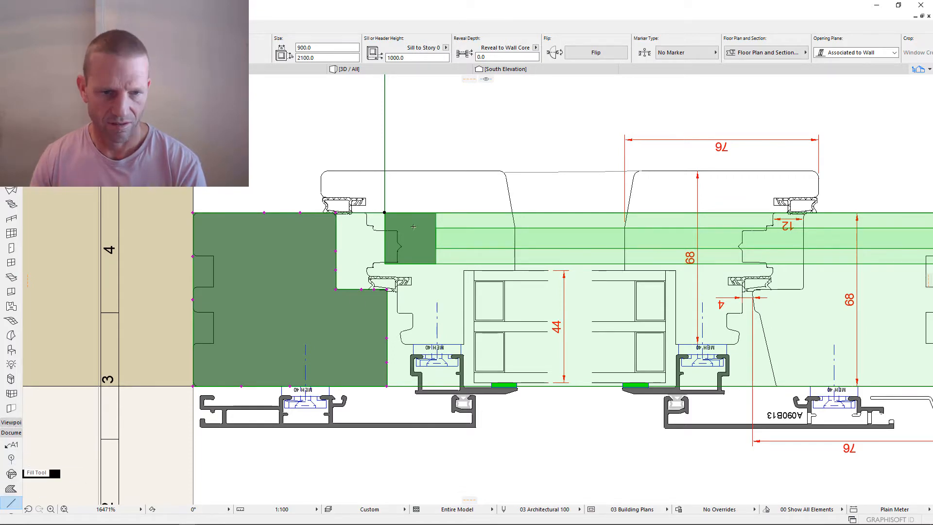
click(384, 213)
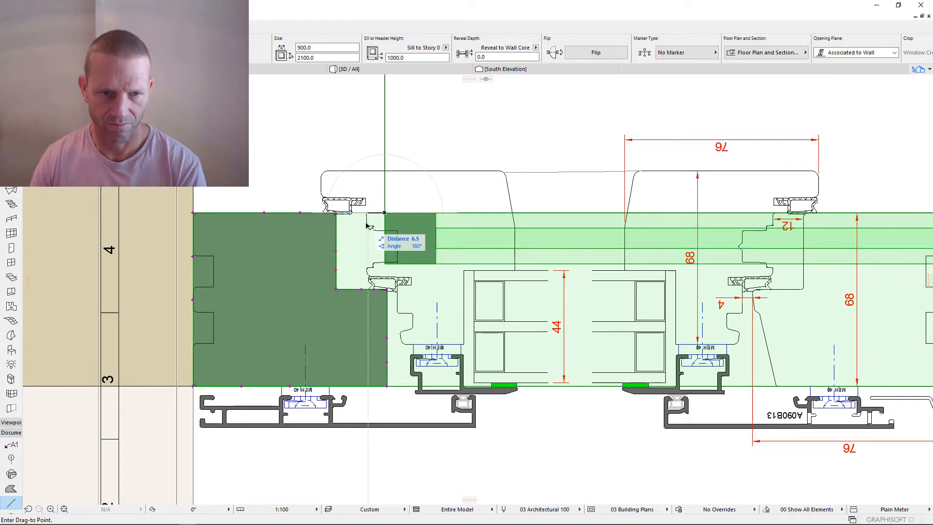
click(367, 212)
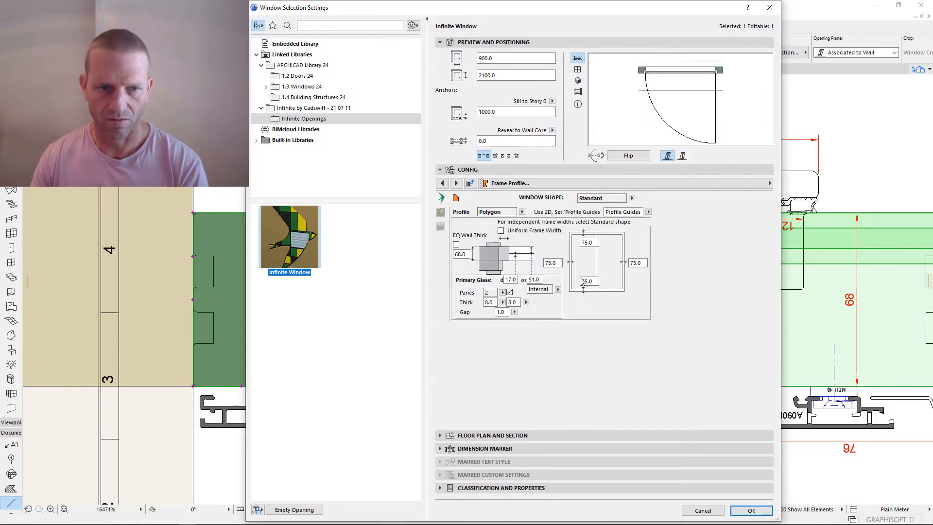
- Compare the frame width settings with the node coordinates of the left frame polygon's lower inner corner
drag(511, 11, 815, 20)
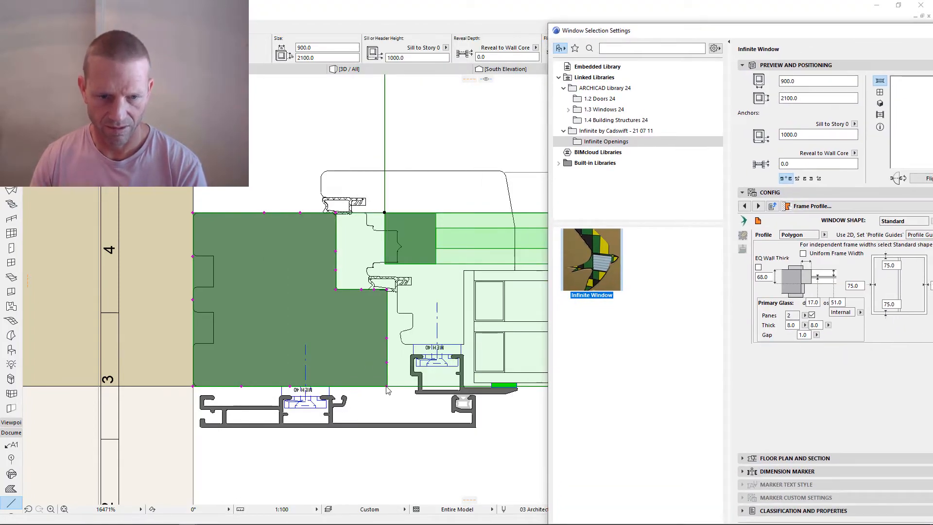
drag(822, 31, 526, 6)
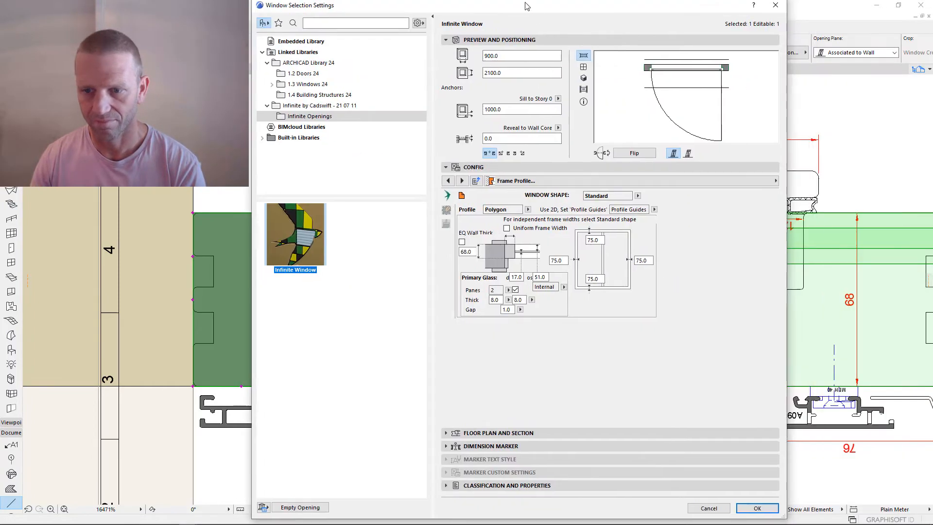
click(709, 508)
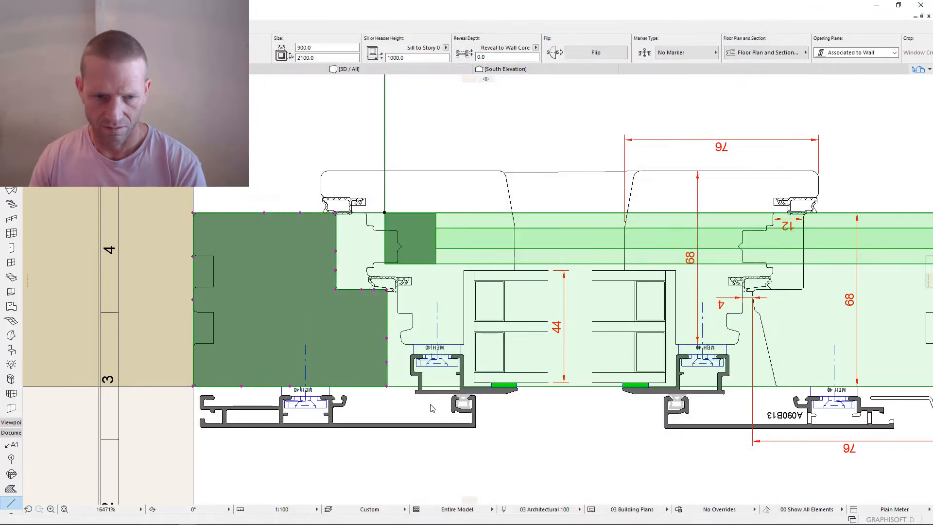
click(387, 387)
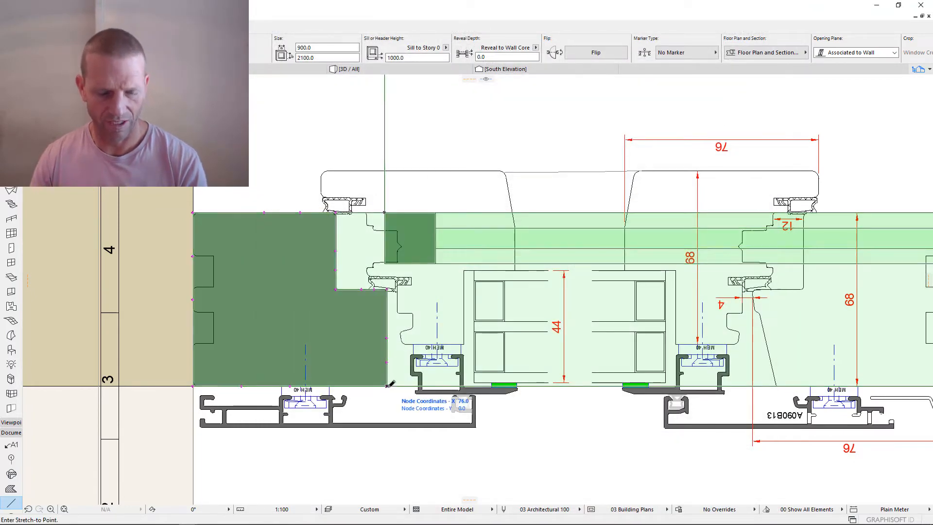
key(Escape)
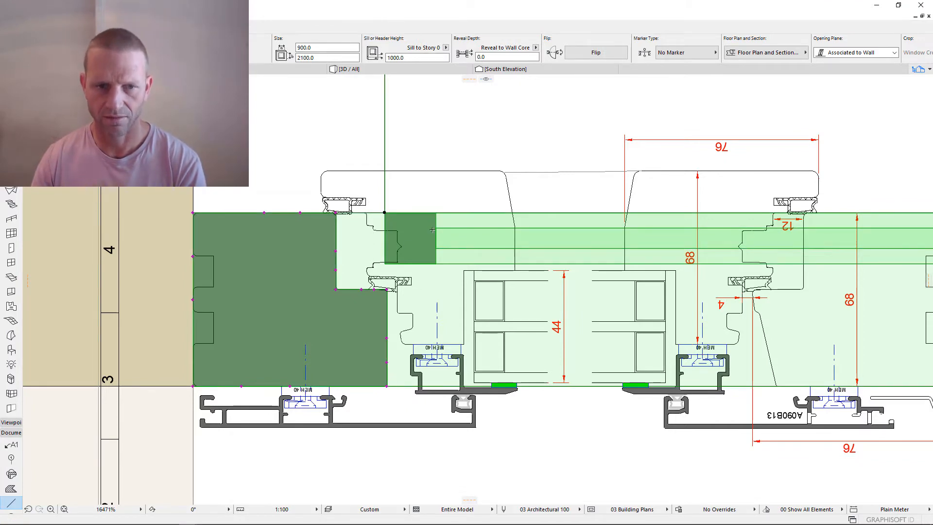
- Enable Uniform Frame Width in the Frame Profile settings and set the frame width to 76 mm
double_click(419, 224)
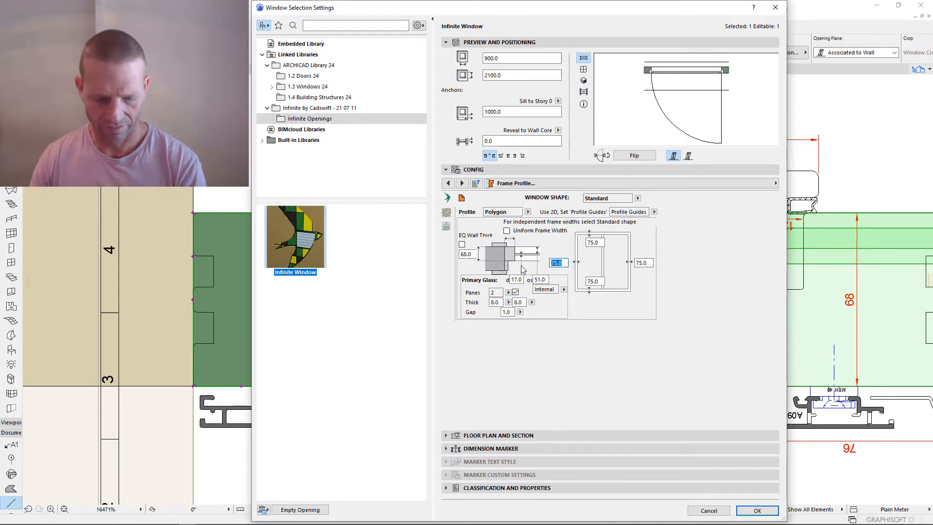
text(76)
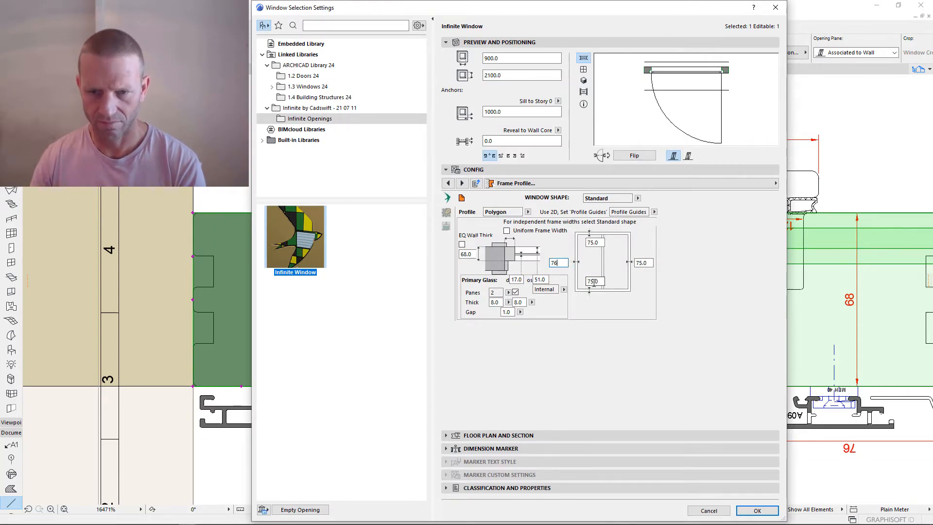
key(Return)
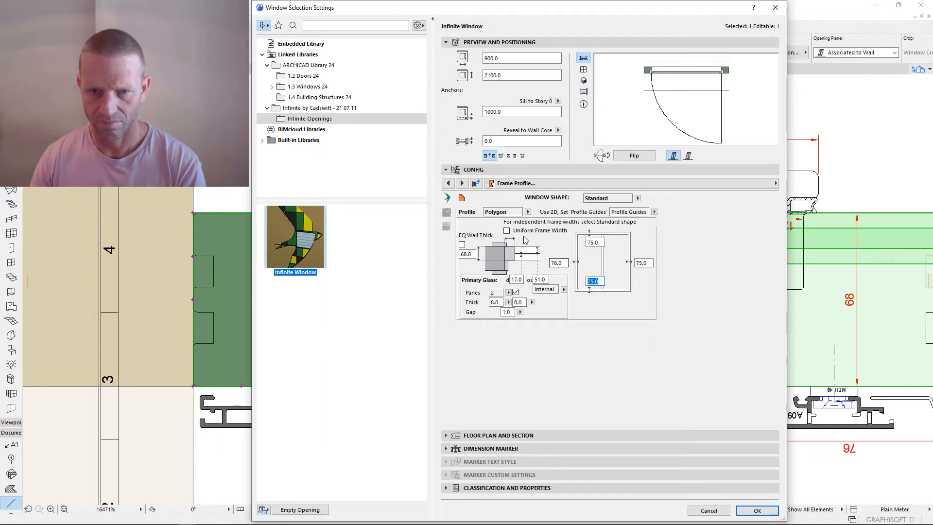
click(508, 231)
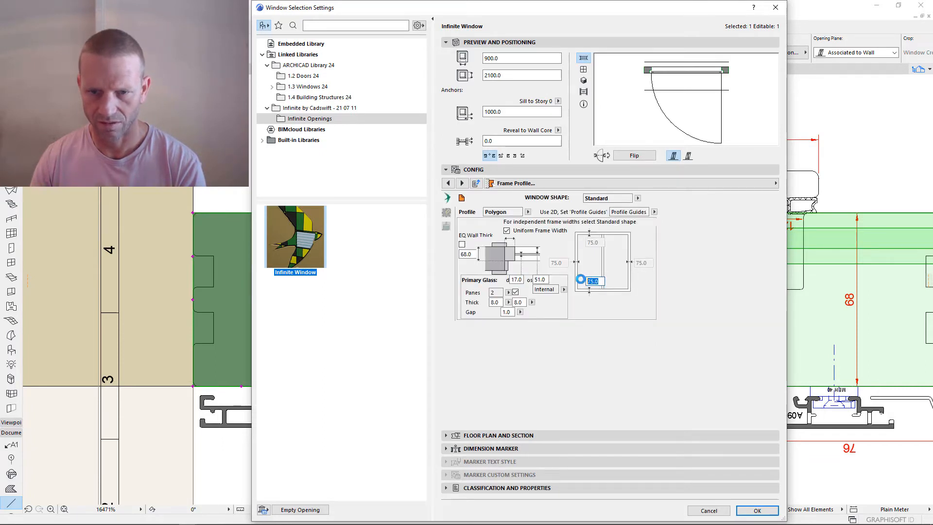
key(Return)
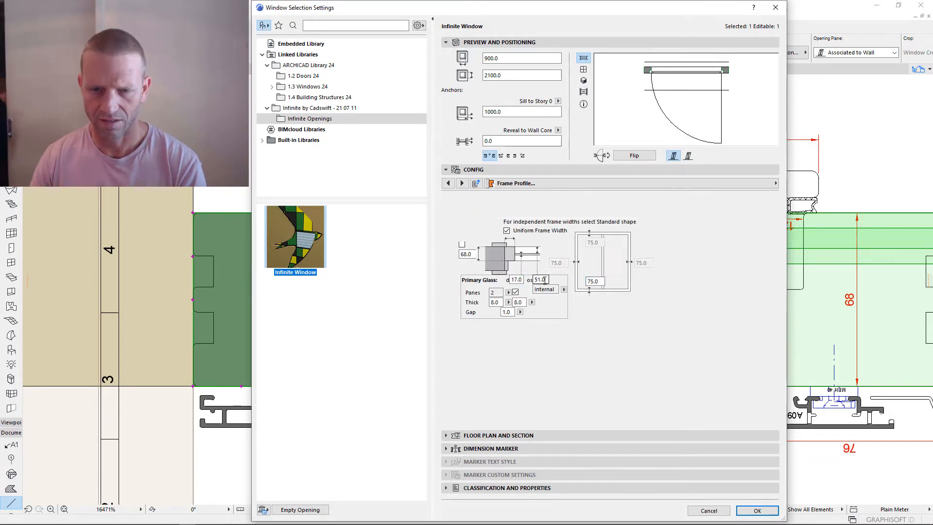
click(595, 280)
click(603, 281)
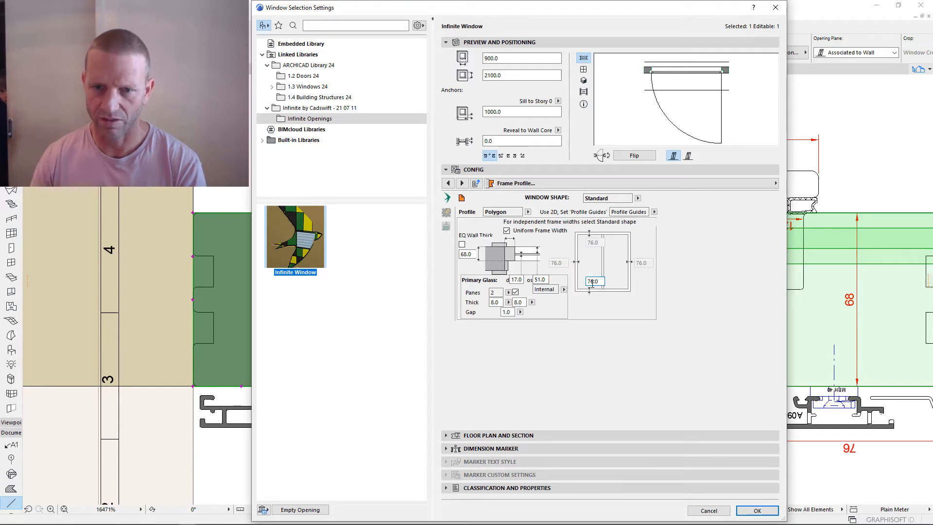
- Reduce the uniform frame width to 68 mm to align the sash edge with the section drawing
drag(594, 281, 585, 286)
text(6)
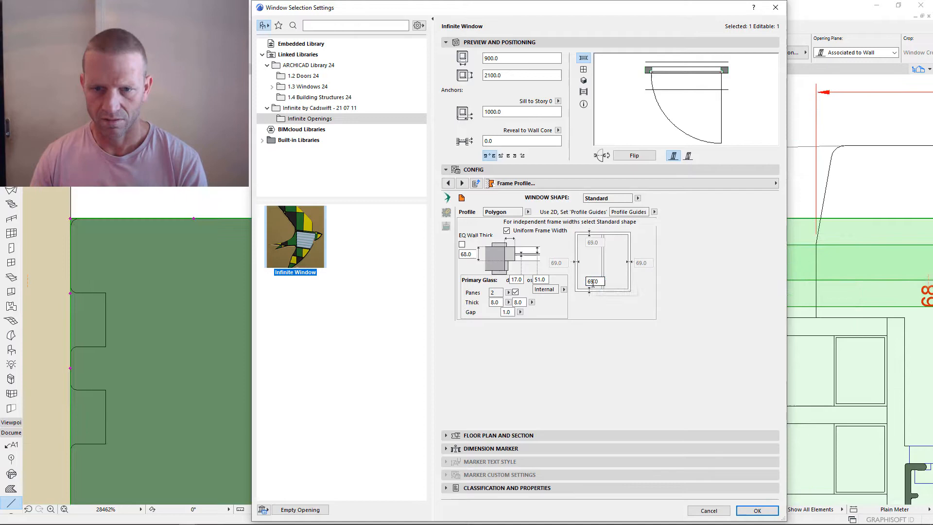
drag(594, 283, 589, 285)
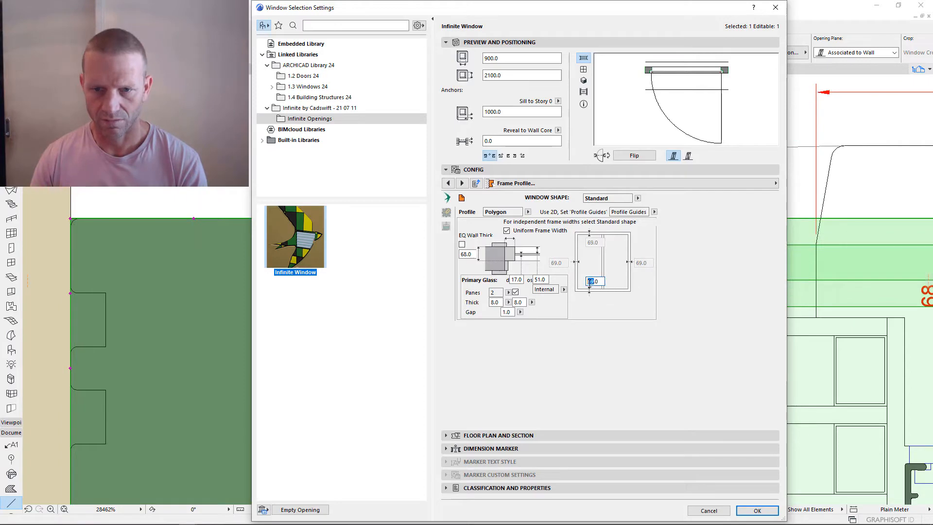
text(8)
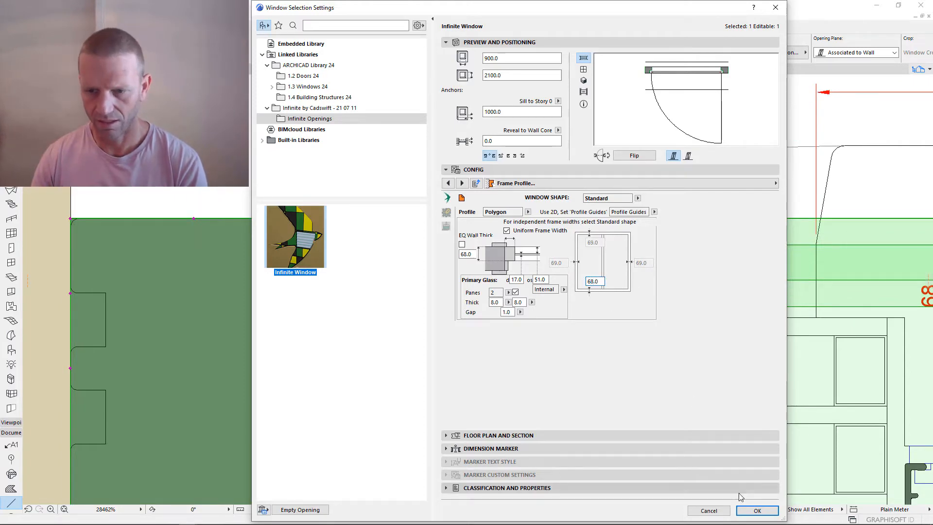
click(759, 510)
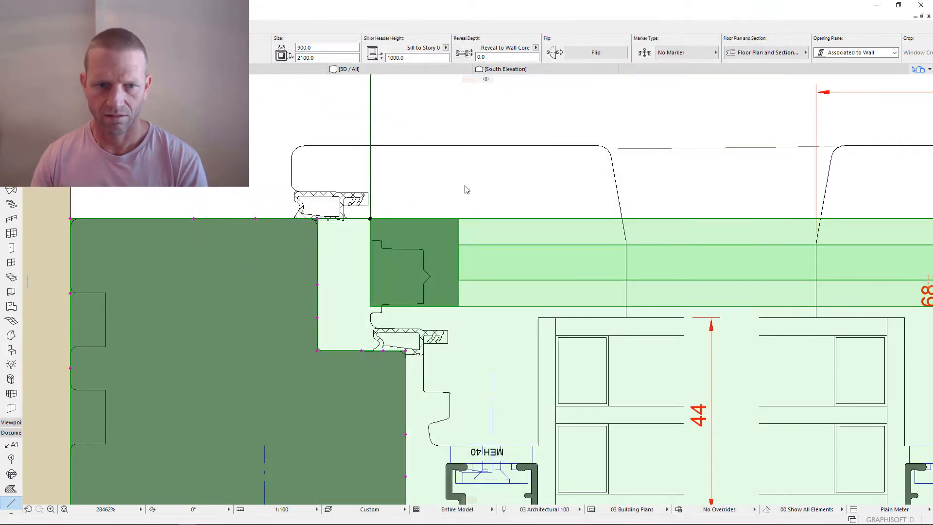
scroll(456, 180, down, 5)
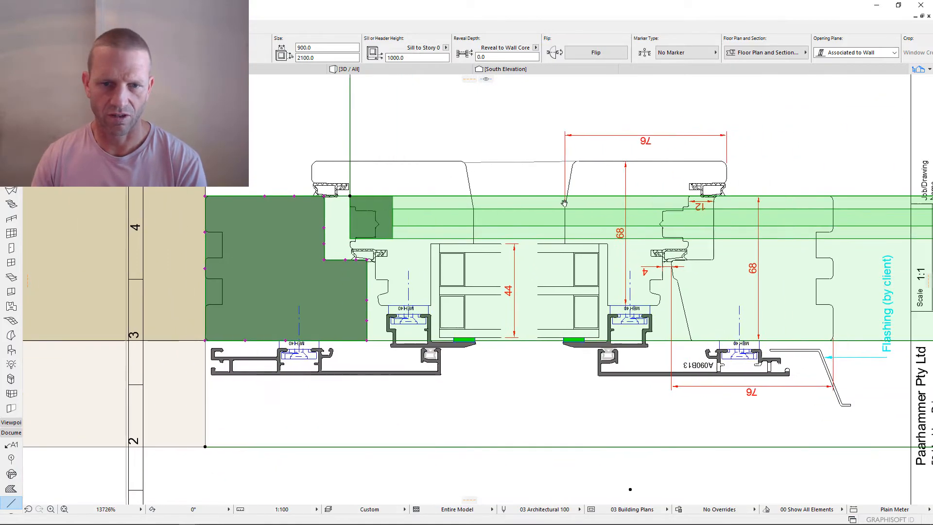
scroll(422, 219, up, 4)
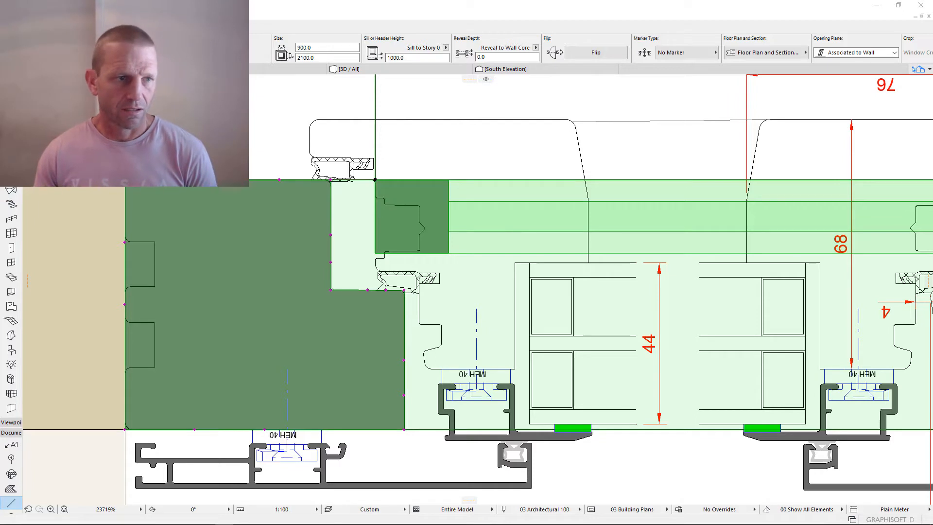
- Apply stiles to the window's opening panel and turn off Defaults in the Opening Panel settings
double_click(461, 180)
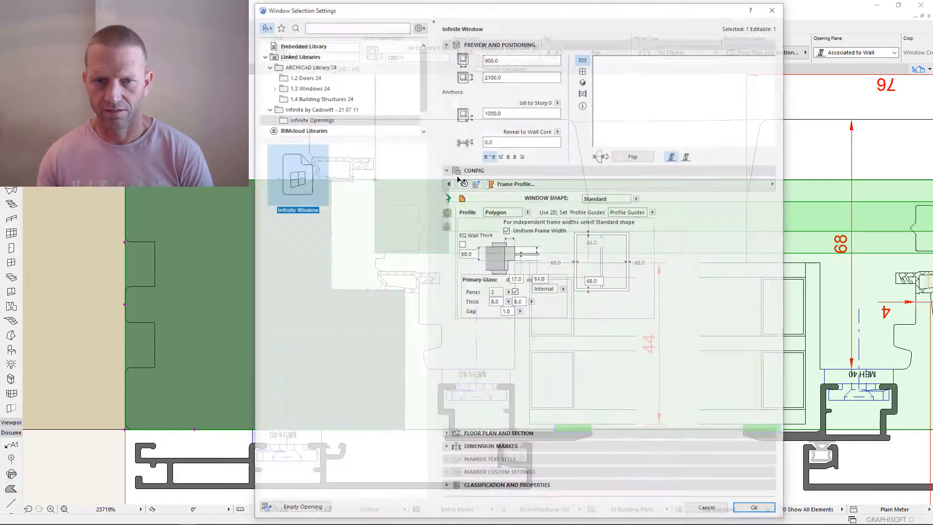
click(548, 187)
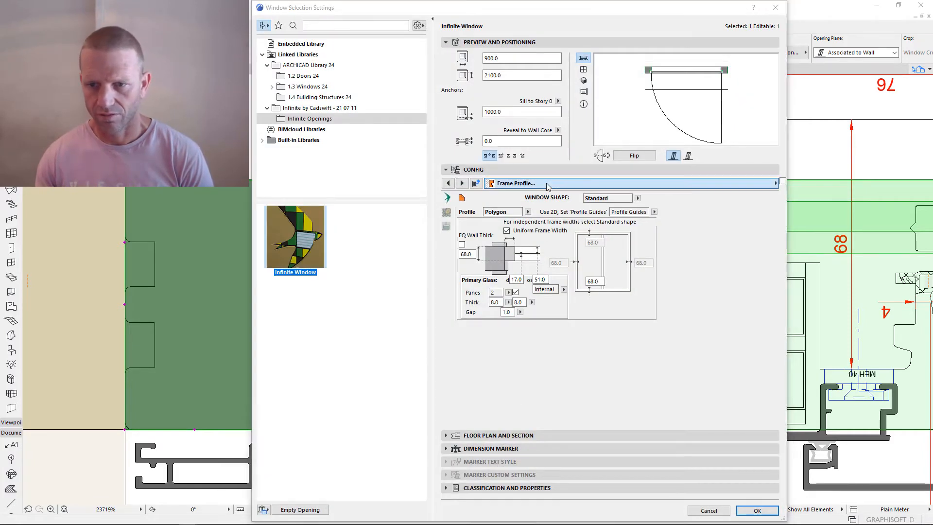
click(577, 173)
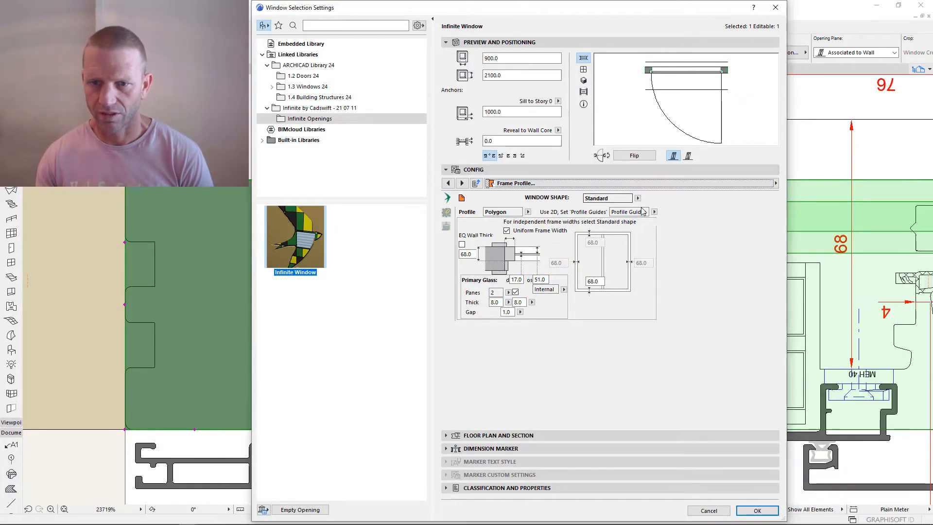
click(638, 183)
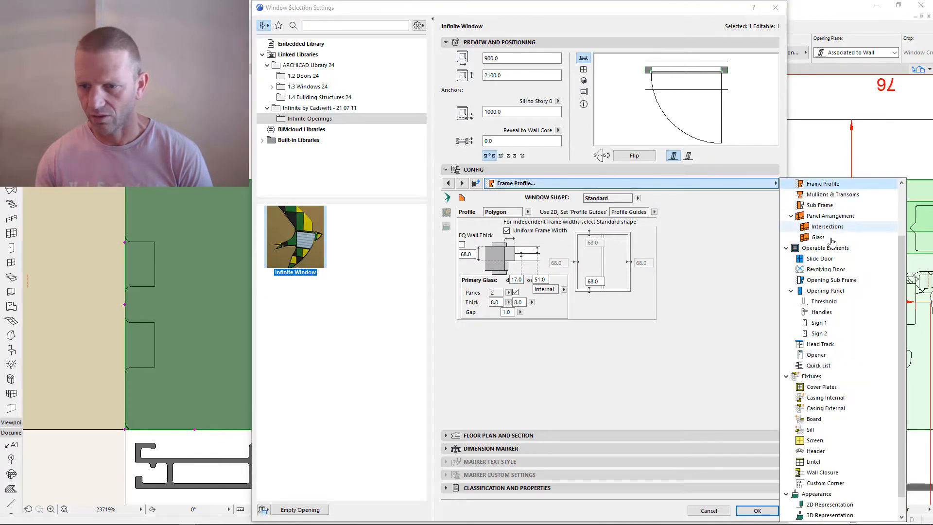
click(825, 291)
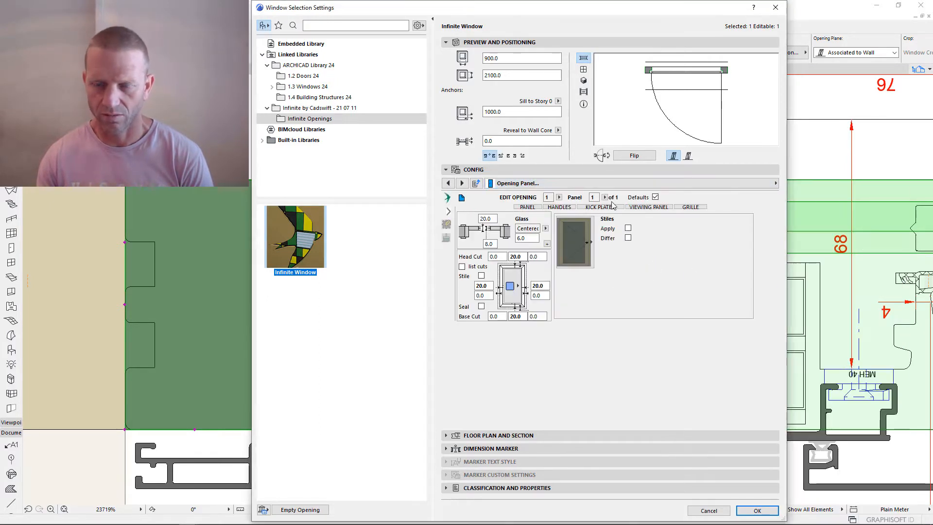
click(627, 228)
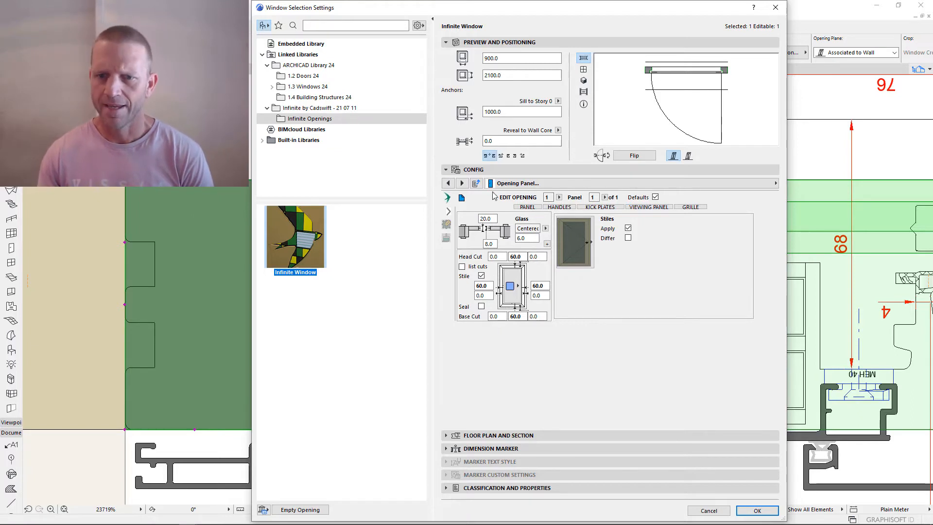
click(656, 197)
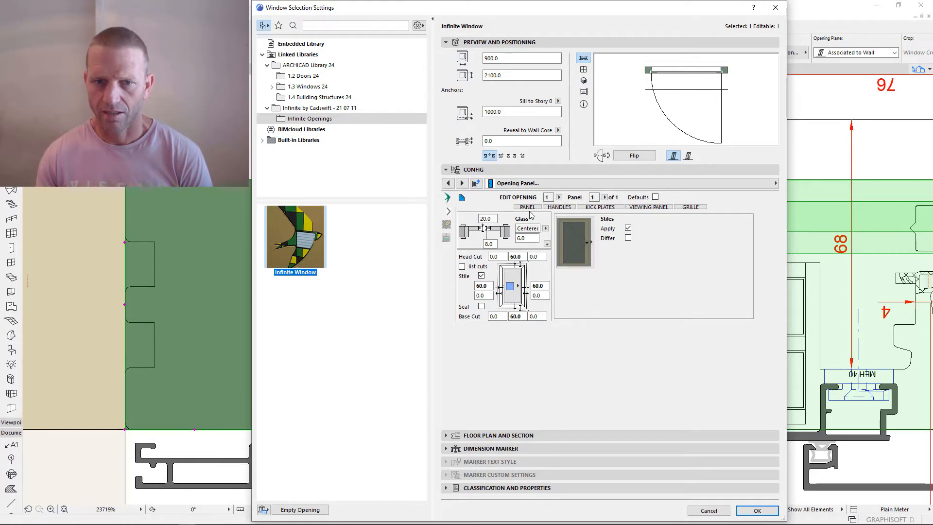
- Set the Guide Hotspots to Panel Profiles in the Shape settings and apply the changes to the window
click(558, 185)
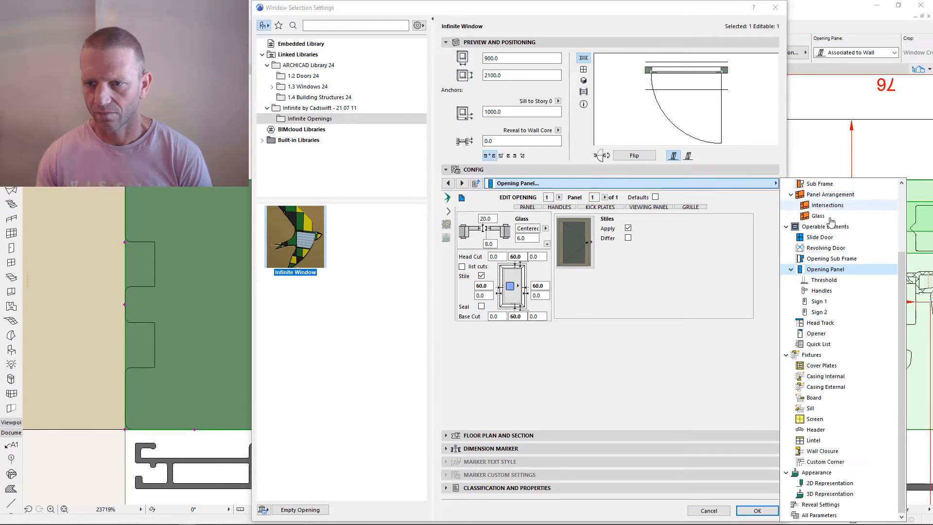
click(820, 238)
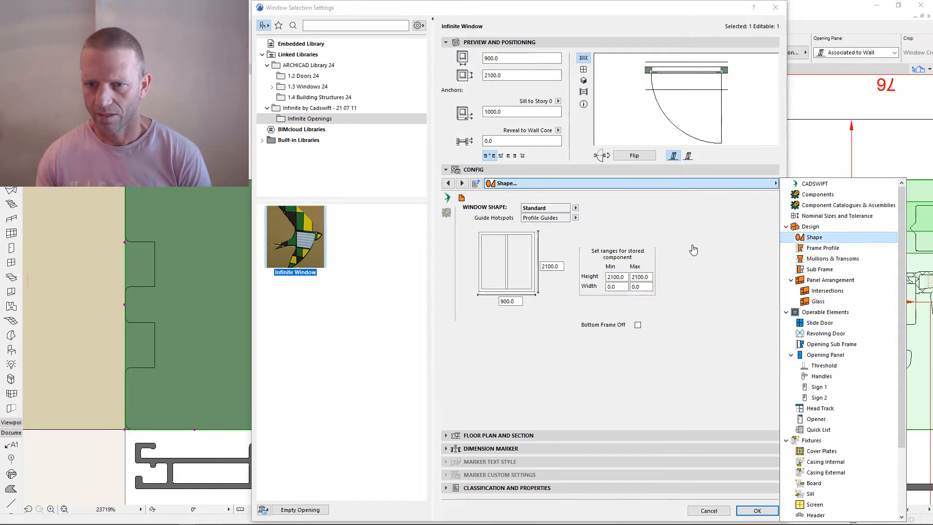
click(575, 219)
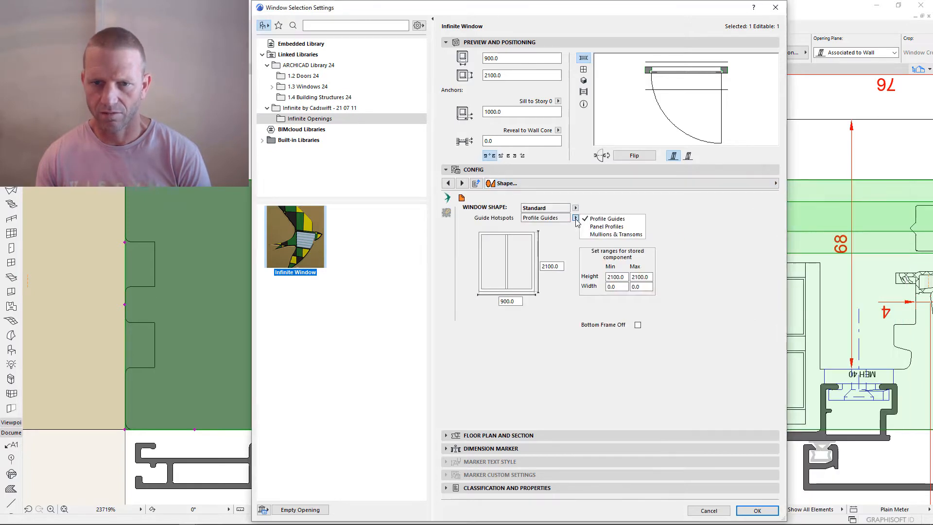
click(605, 227)
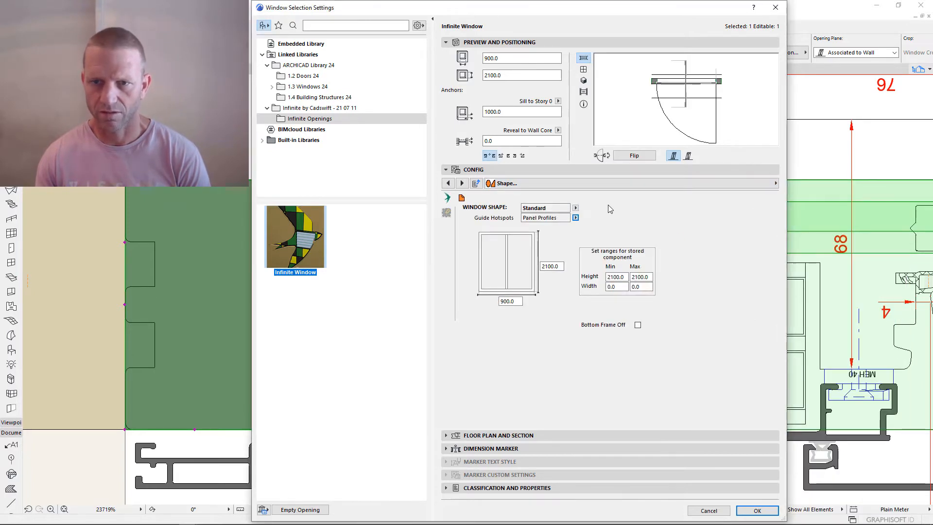
click(753, 511)
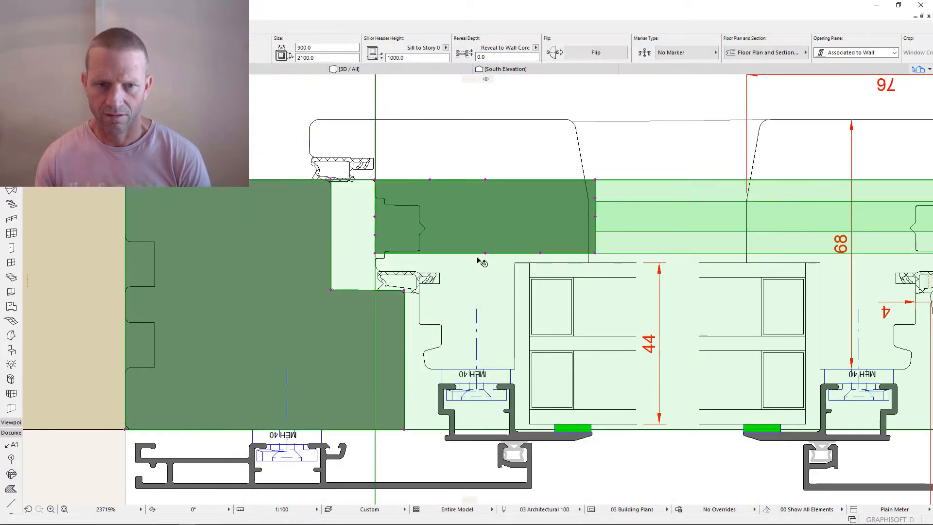
scroll(504, 255, down, 3)
scroll(525, 245, down, 3)
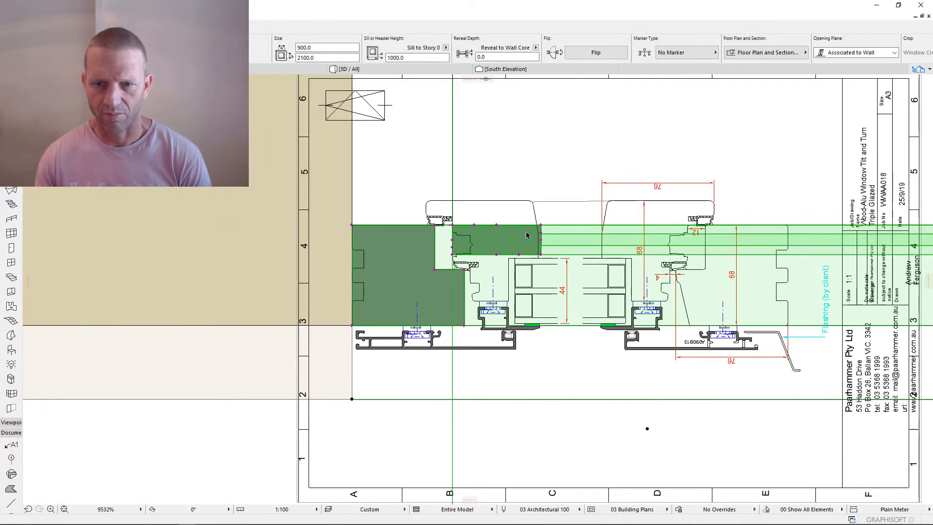
scroll(600, 249, up, 5)
middle_drag(607, 249, 530, 243)
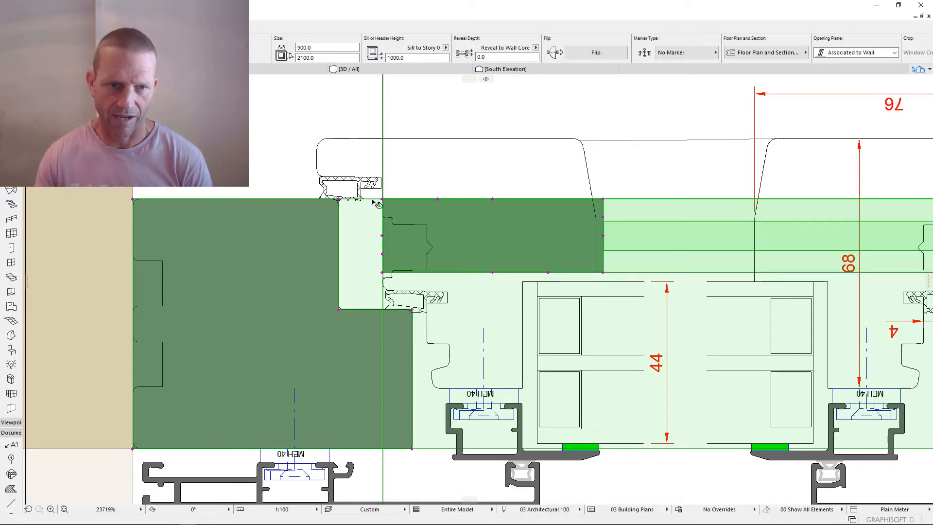
- Stretch the sash profile's outer edge down to gasket level and place a node at the adjacent rebate corner of the section drawing
click(382, 273)
shift+click(426, 292)
click(548, 278)
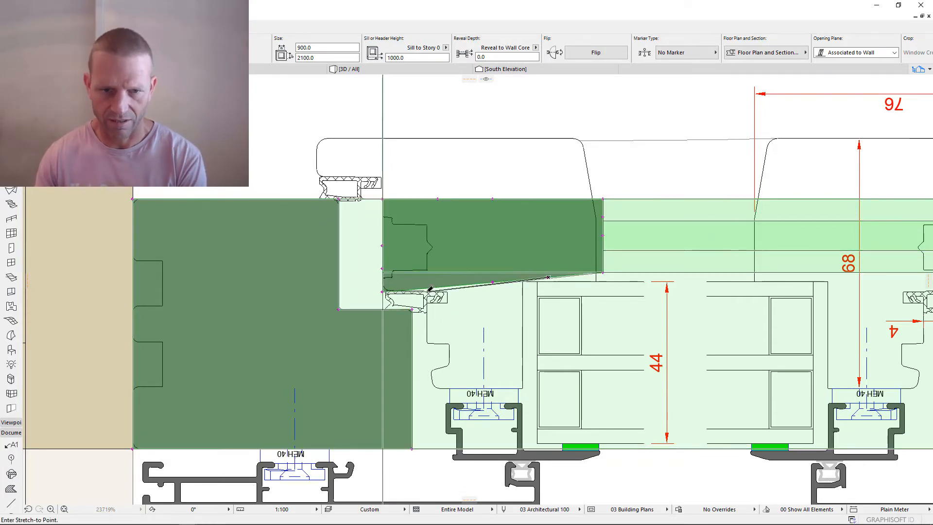
click(426, 292)
- Form the sash profile's timber step with a vertical side below the gasket and a flat underside aligned to the section drawing
click(559, 278)
click(439, 389)
click(439, 388)
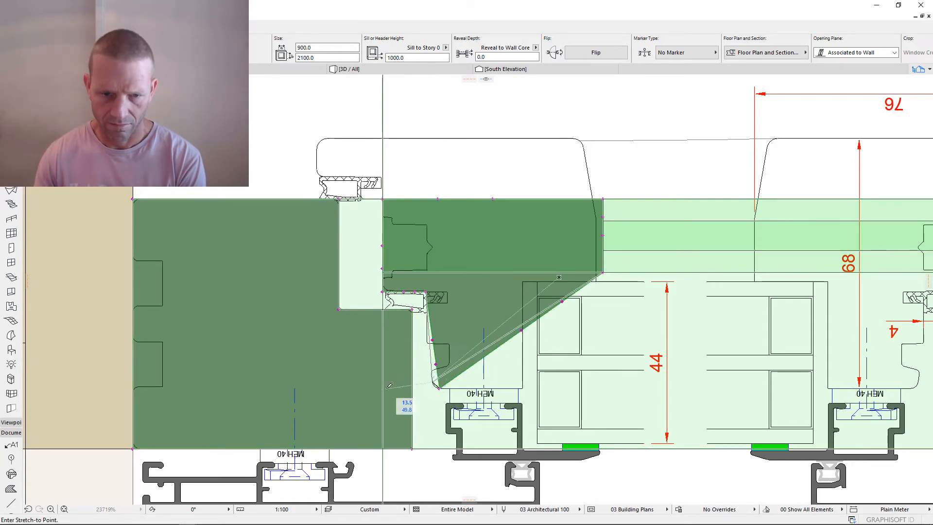
shift+click(427, 294)
click(543, 312)
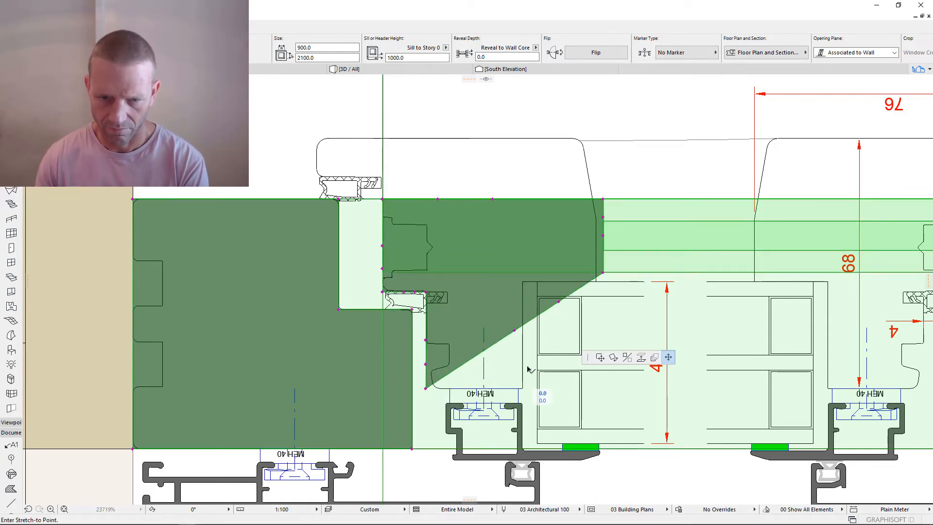
click(522, 388)
- Extend the sash profile over the aluminium cladding, following its stepped side and outer face in the section drawing
click(545, 355)
scroll(524, 439, down, 2)
middle_drag(523, 439, 514, 344)
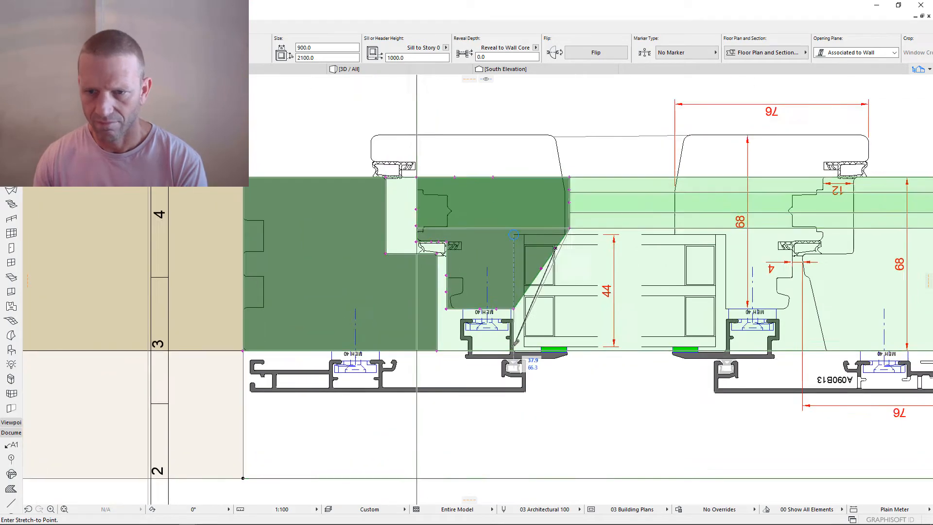
scroll(514, 343, up, 2)
scroll(515, 343, up, 1)
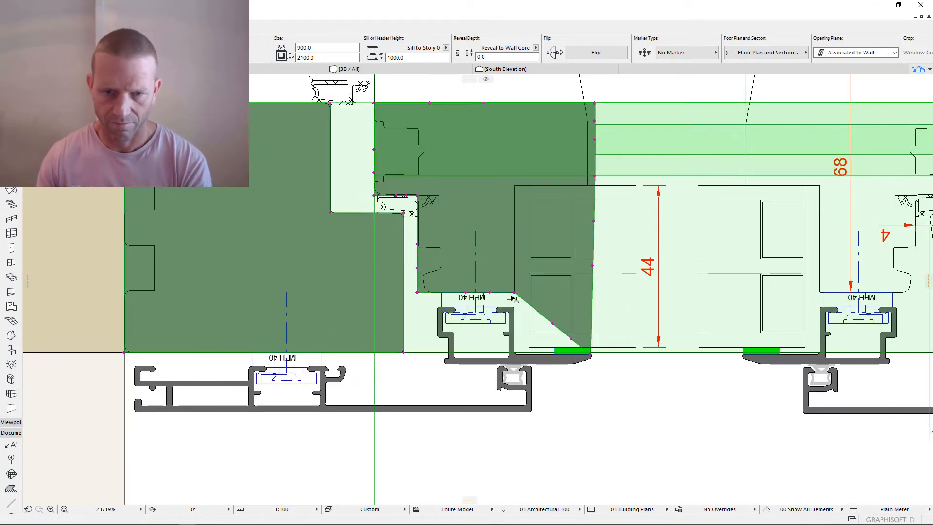
scroll(438, 324, up, 3)
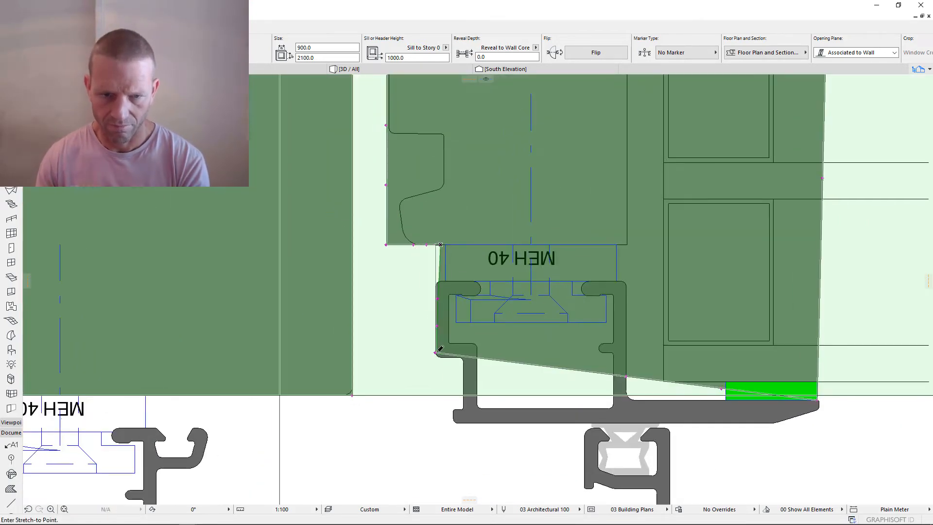
click(804, 415)
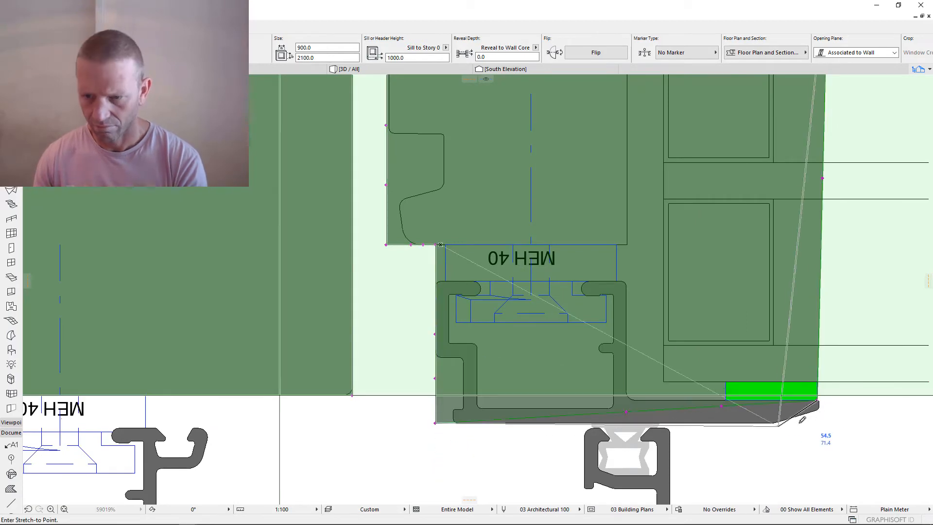
scroll(777, 378, down, 4)
middle_drag(777, 378, 653, 370)
- Trace the cladding's bevelled tip and the glazing seal, bringing the sash profile back to the outer corner of the glazing rebate
click(644, 307)
scroll(645, 401, up, 10)
click(642, 386)
scroll(656, 397, down, 5)
click(654, 158)
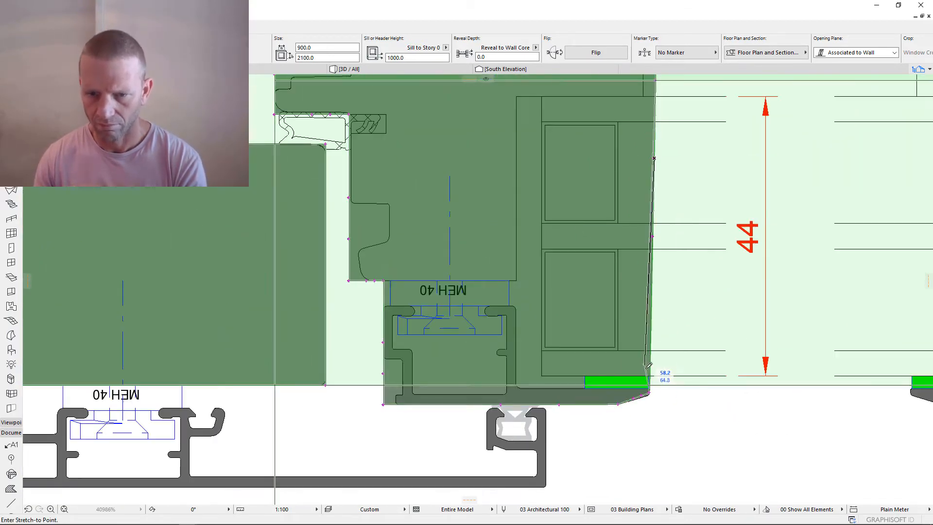
click(648, 376)
click(654, 154)
scroll(533, 369, down, 2)
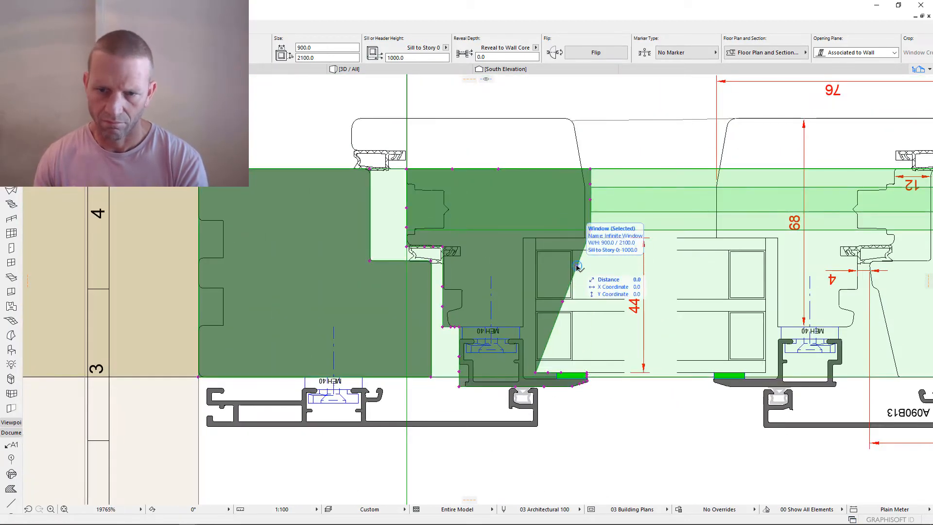
- Square off the glazing rebate around the triple glazing and align the sash's glass-side edge with the section drawing
click(536, 238)
click(591, 230)
click(585, 238)
click(591, 169)
click(585, 186)
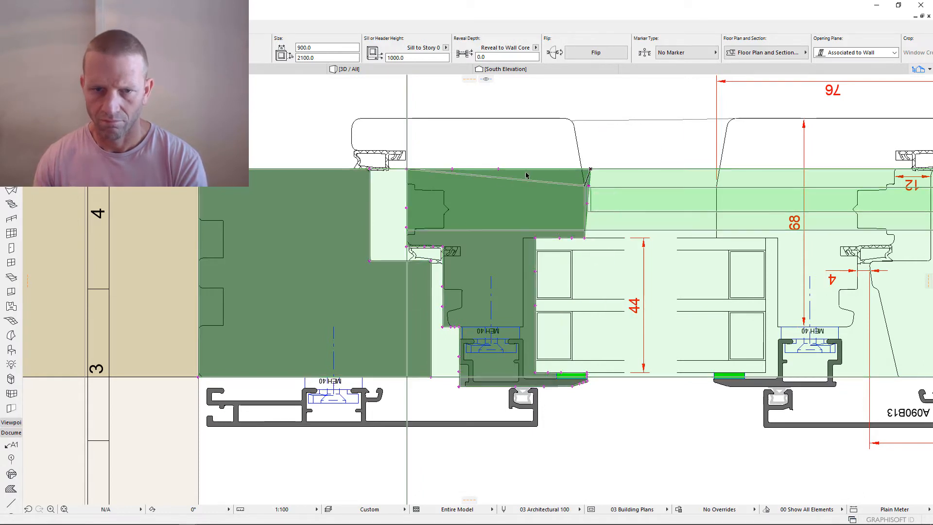
- Extend the sash profile along the sloped room-side edge, its rounded corner and the flat inner face of the section drawing
click(451, 174)
click(575, 126)
click(449, 158)
click(565, 118)
click(446, 156)
click(361, 119)
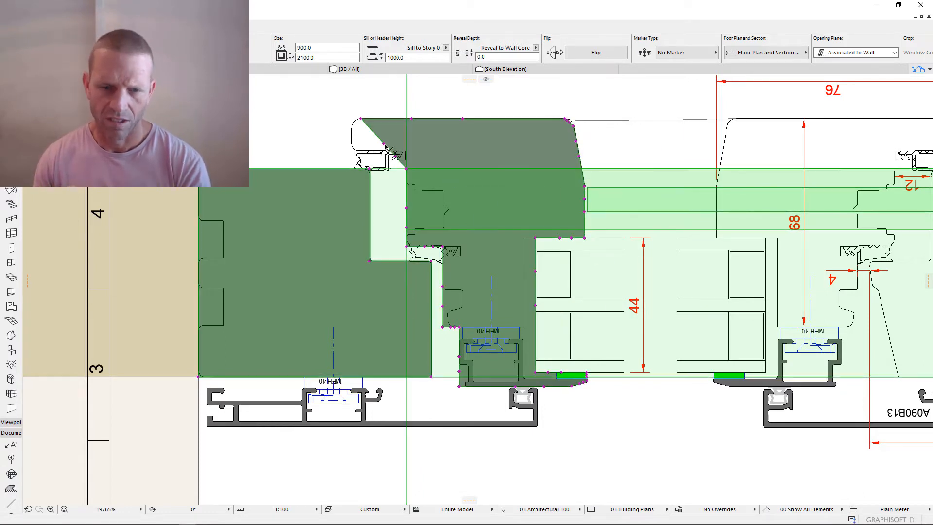
- Shape the sash's overlap lip above the frame, adding its vertical edge and approximating the rounded corner with extra nodes
scroll(396, 127, up, 3)
click(413, 198)
click(325, 200)
click(334, 128)
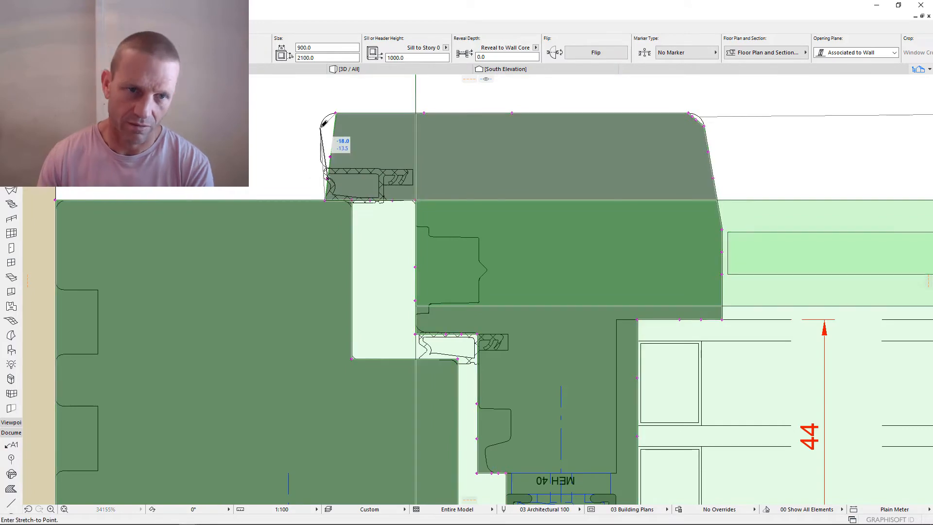
click(321, 129)
scroll(322, 194, up, 3)
click(327, 205)
click(317, 128)
scroll(378, 263, down, 5)
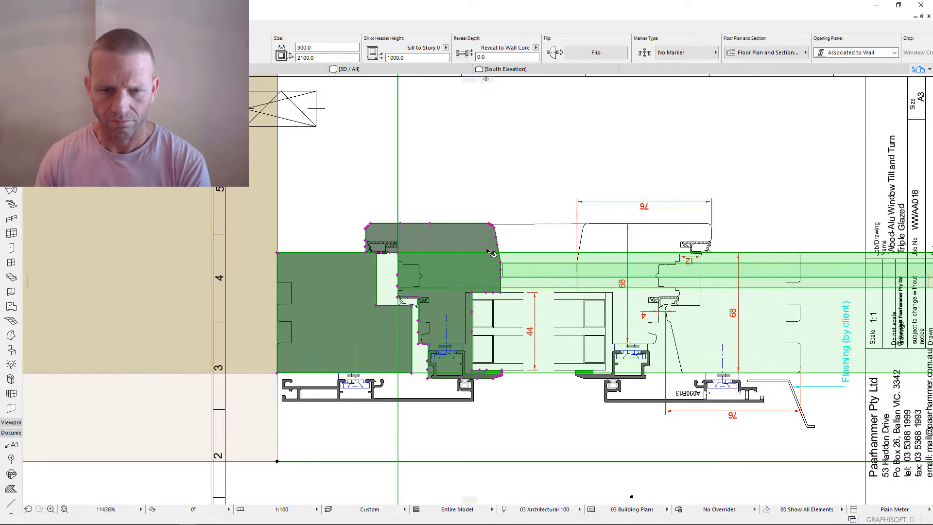
- Examine the traced sash profile at both jambs and compare it with the frame, glazing and sill details of the section drawing
middle_drag(531, 274, 388, 223)
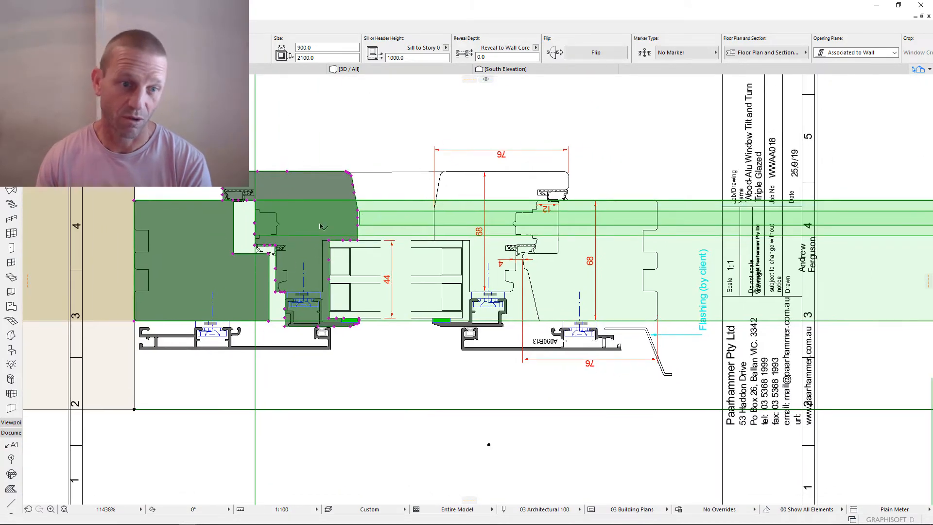
scroll(394, 309, down, 5)
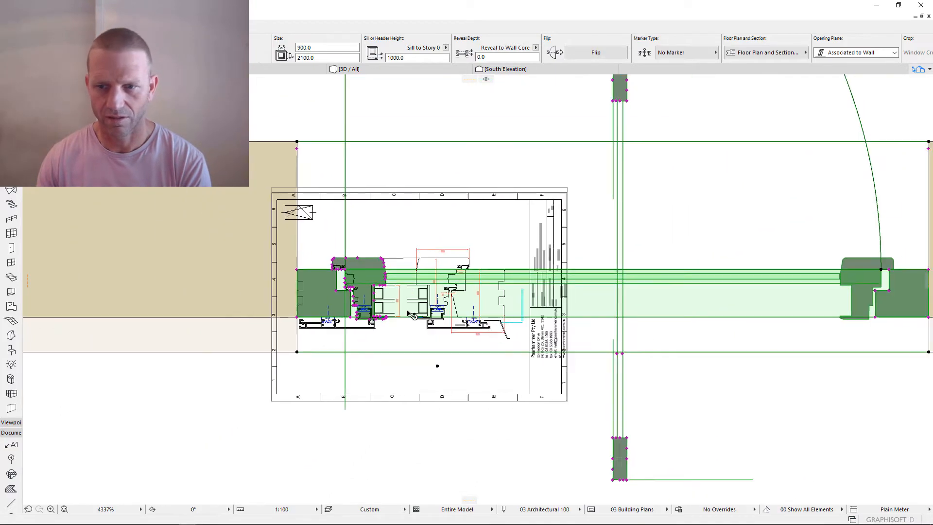
scroll(695, 286, up, 3)
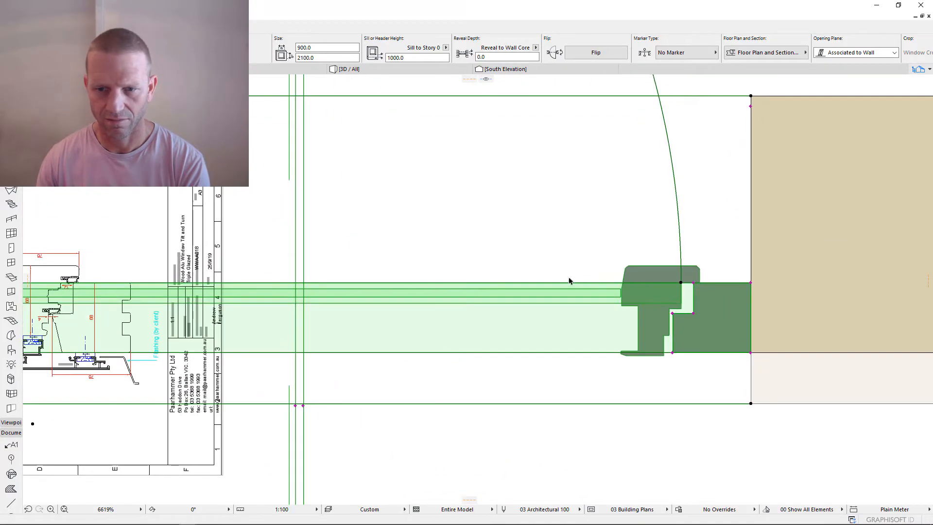
scroll(571, 280, down, 3)
scroll(314, 319, up, 3)
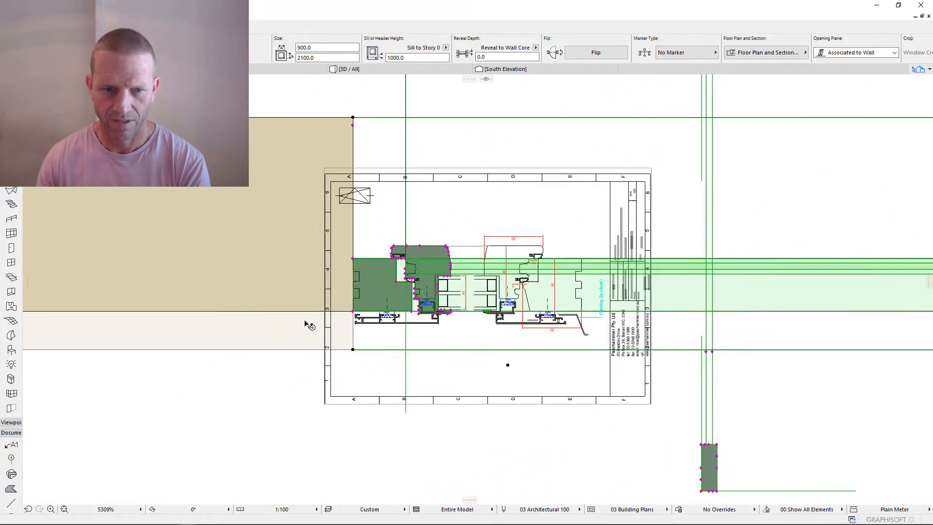
scroll(530, 264, up, 4)
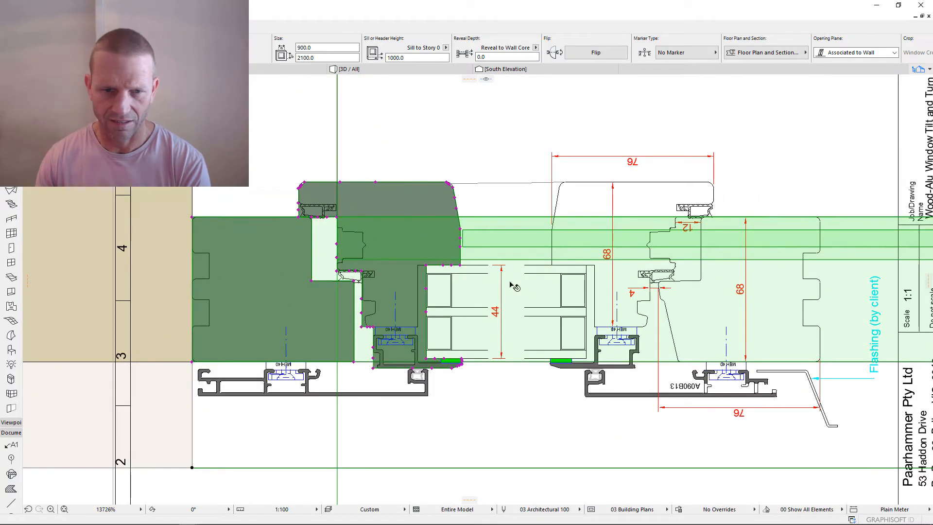
middle_drag(511, 283, 350, 232)
scroll(259, 253, up, 1)
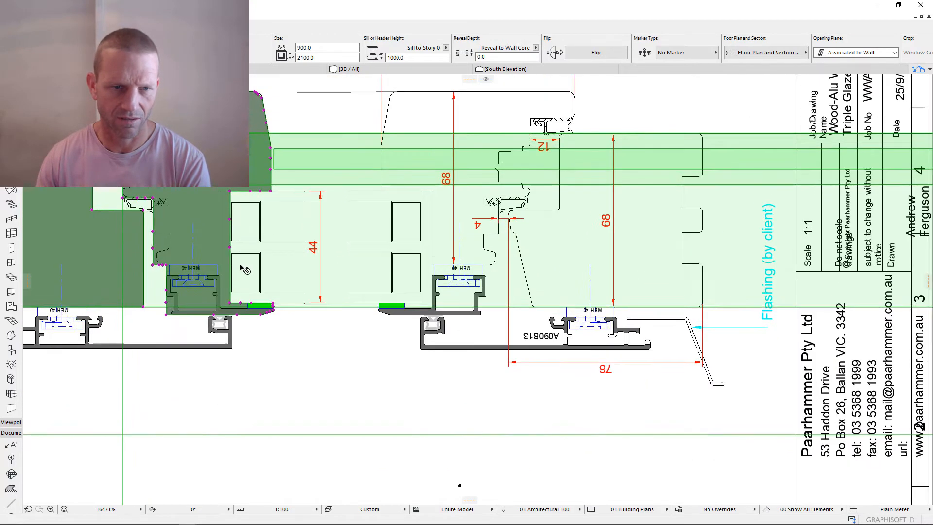
middle_drag(343, 260, 607, 272)
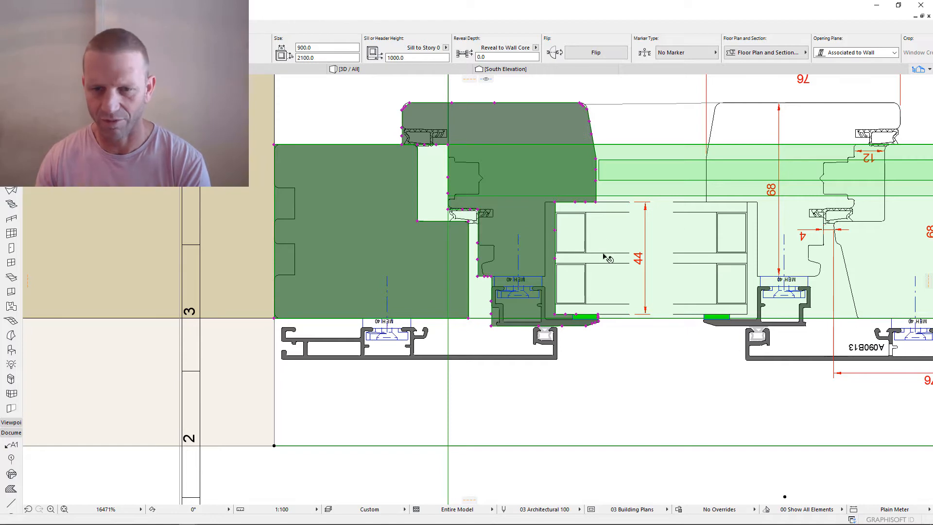
scroll(607, 255, down, 2)
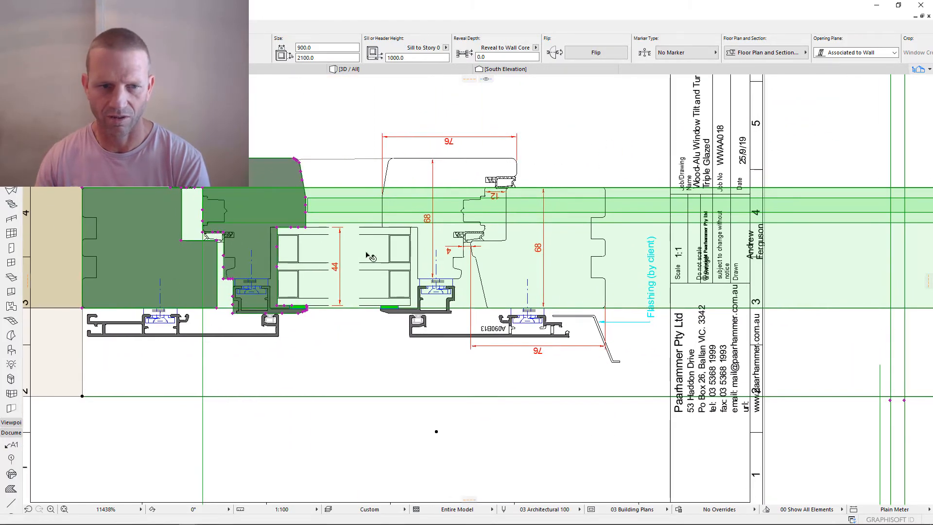
scroll(340, 282, down, 1)
middle_drag(372, 283, 510, 286)
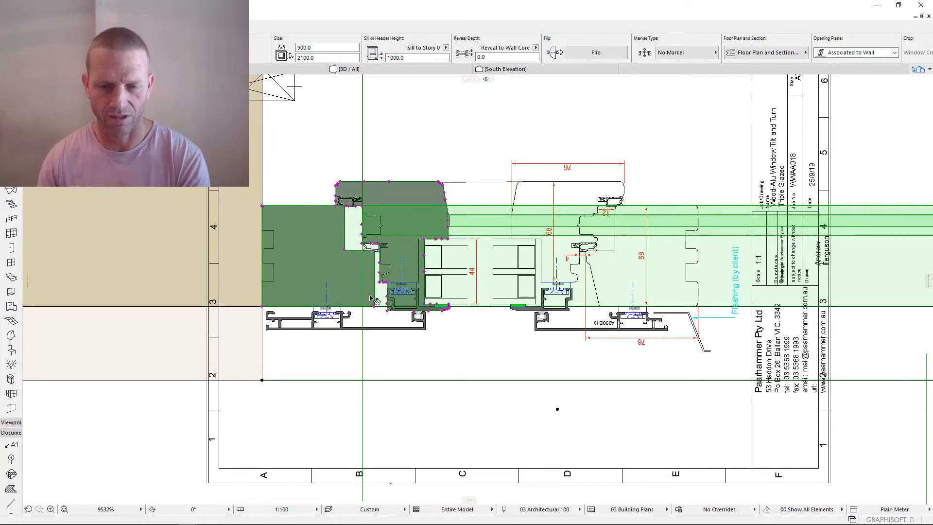
scroll(374, 301, up, 2)
scroll(384, 306, down, 5)
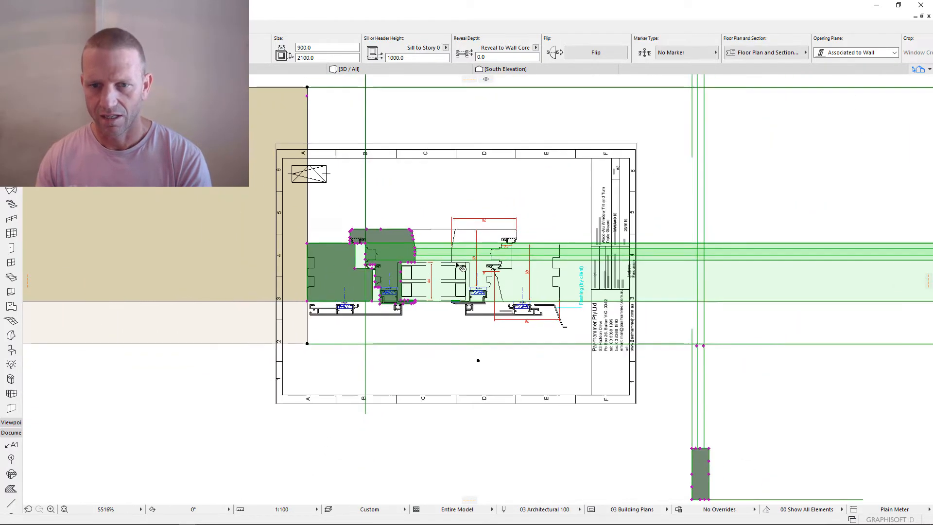
scroll(458, 265, down, 1)
middle_drag(617, 307, 469, 303)
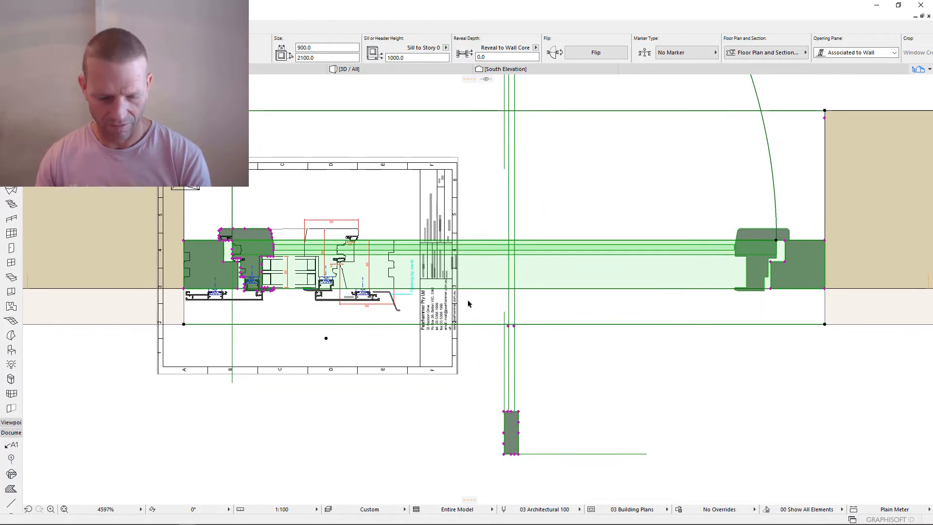
- Show the selected window in 3D and examine how the custom profile is applied to the sash stiles and rails
key(F5)
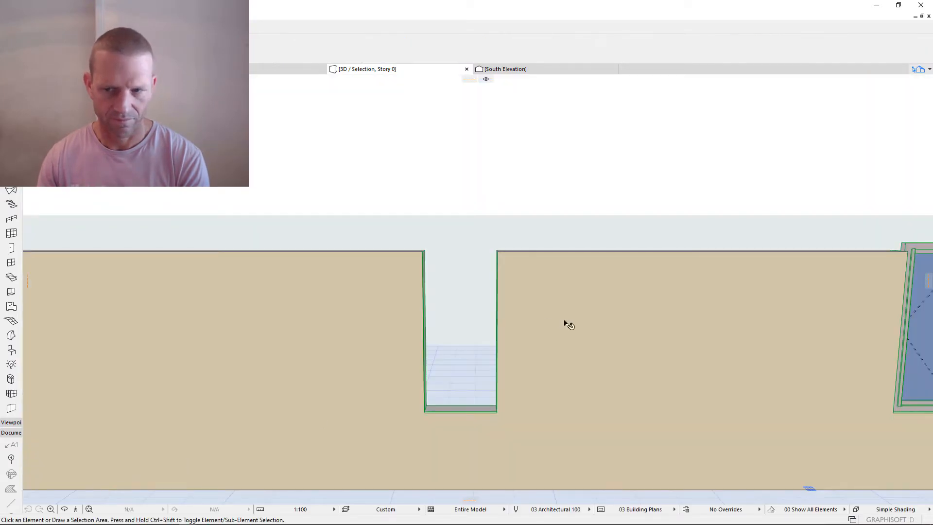
middle_drag(696, 342, 604, 290)
scroll(540, 263, up, 5)
scroll(563, 236, down, 2)
scroll(609, 269, up, 4)
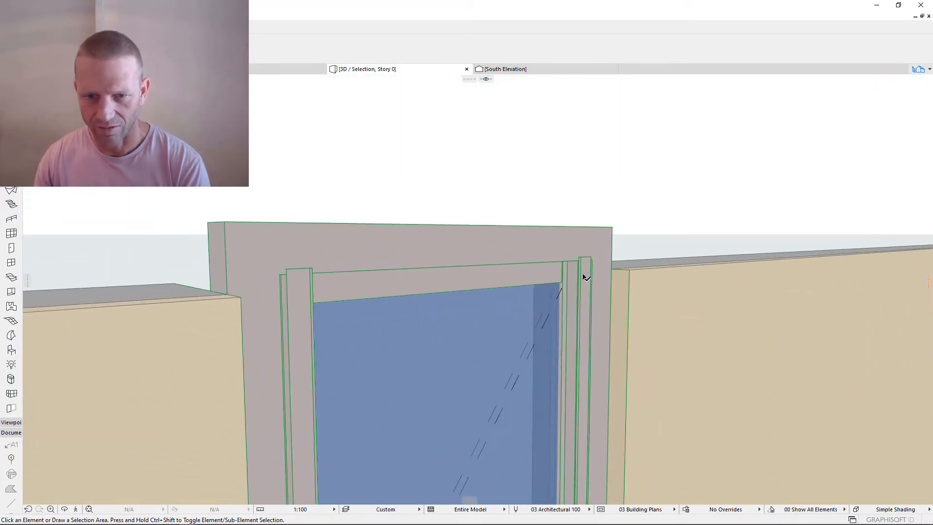
scroll(584, 278, up, 3)
scroll(582, 276, down, 5)
shift+middle_drag(581, 276, 423, 353)
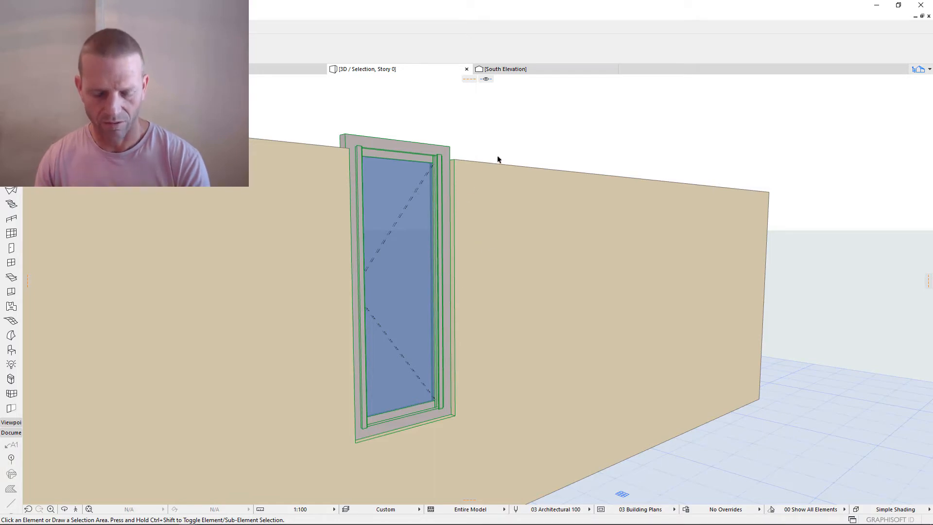
- Return to the floor plan and place a copy of the manufacturer's section drawing in the empty area below the wall
key(F2)
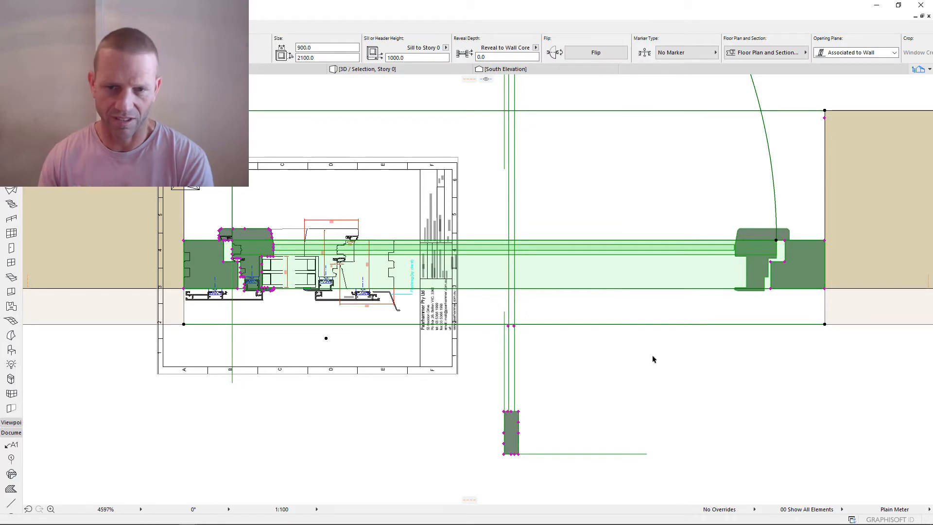
scroll(652, 358, down, 2)
middle_drag(670, 401, 566, 334)
key(Escape)
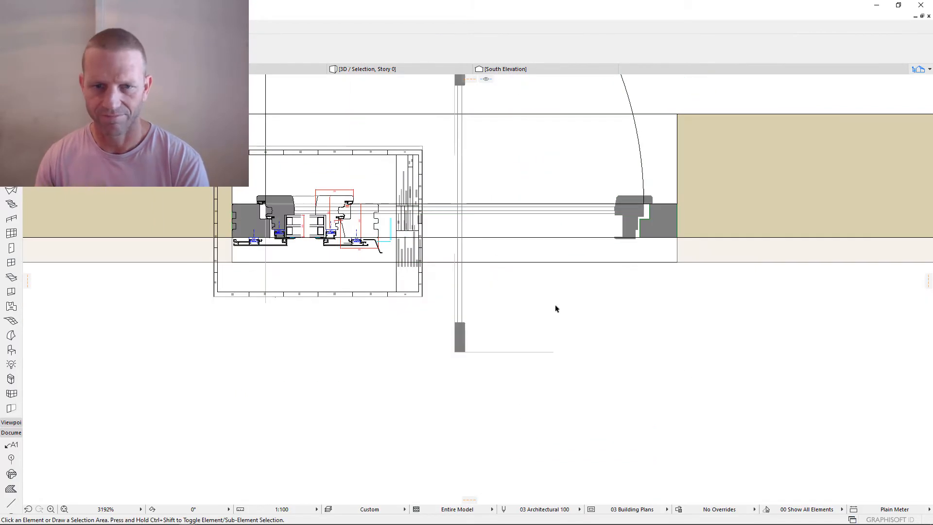
click(421, 149)
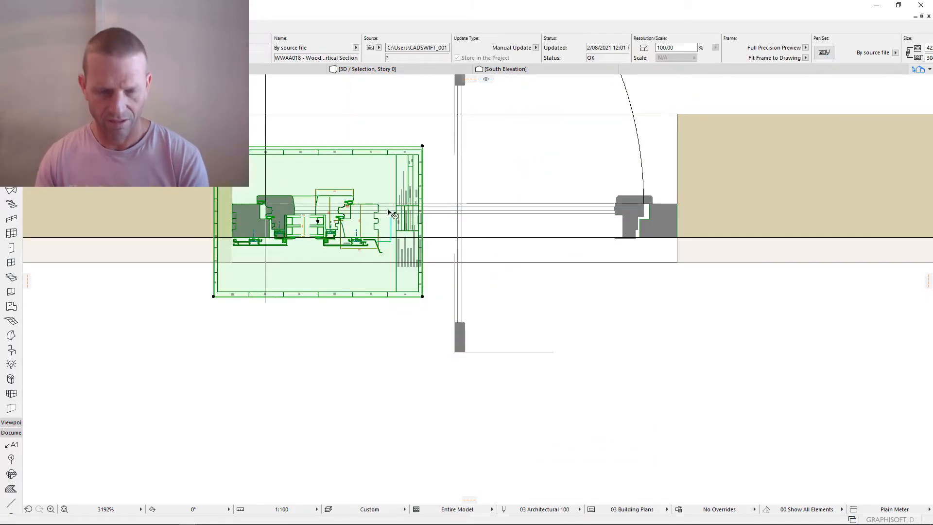
mouse_move(392, 213)
ctrl+mouse_down()
mouse_move(712, 354)
mouse_move(741, 378)
ctrl+mouse_up()
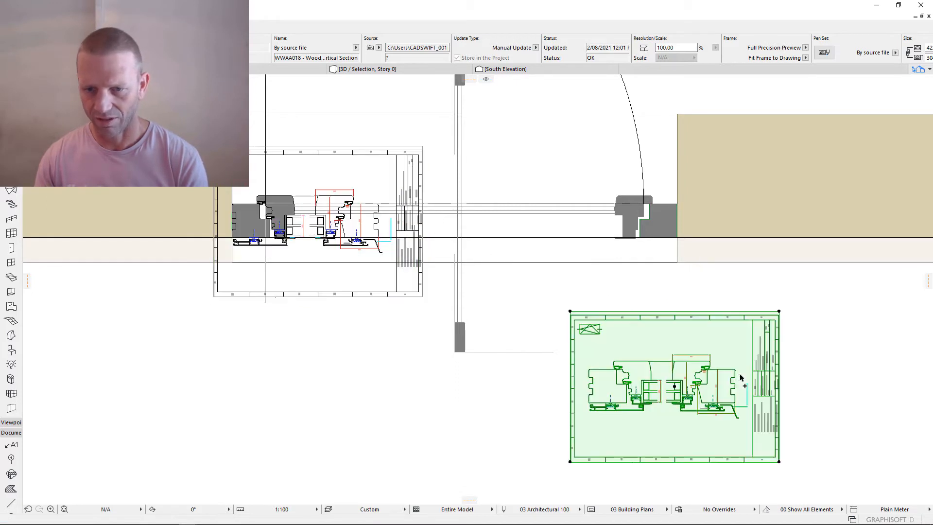
key(ctrl+e)
click(669, 397)
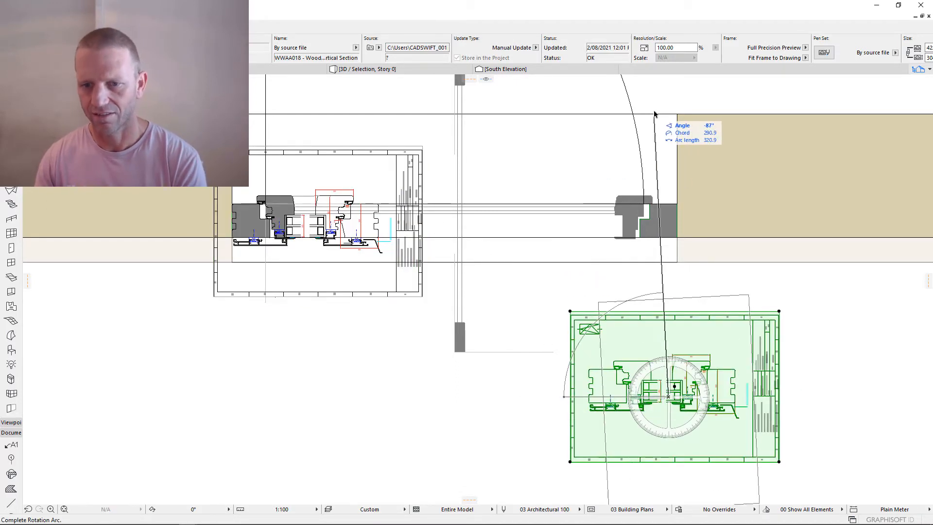
key(Escape)
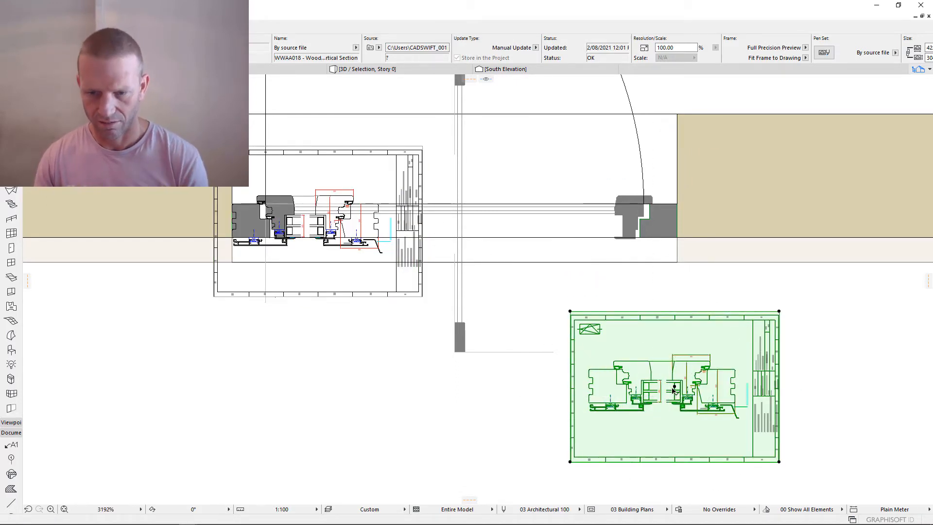
- Rotate the copied section drawing 90 degrees clockwise about its middle
key(ctrl+e)
click(675, 386)
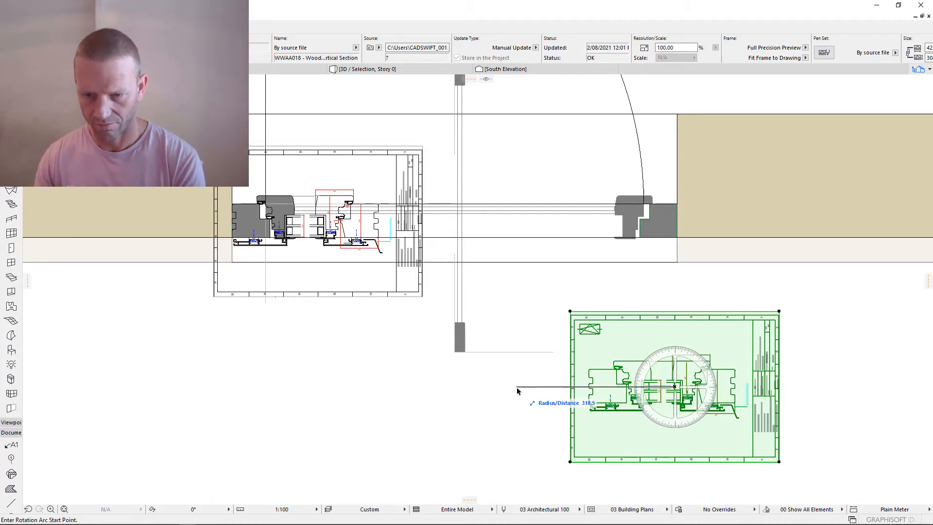
click(517, 386)
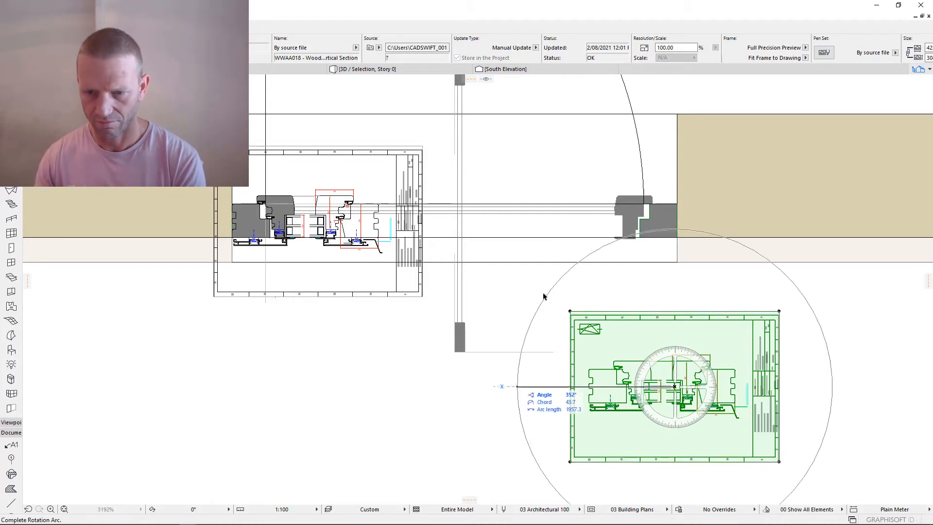
click(679, 83)
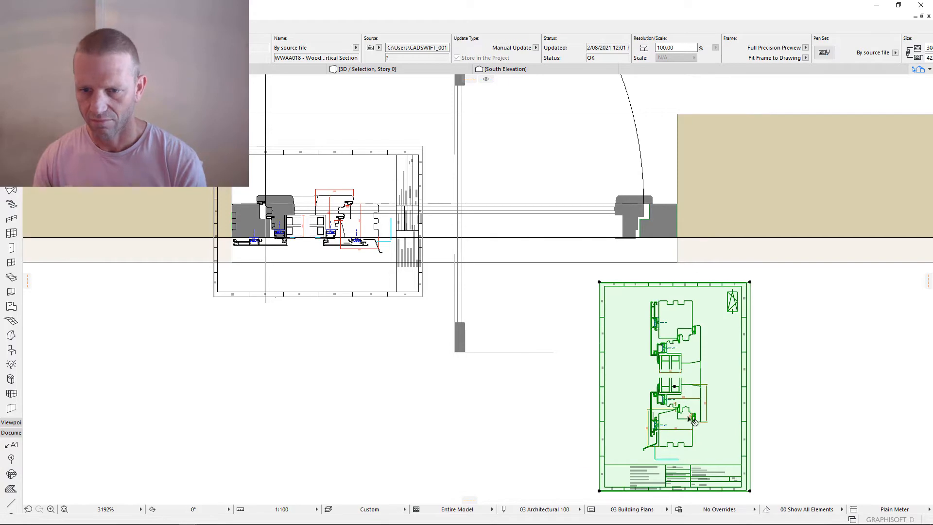
- Move the rotated drawing onto the window's vertical section, lining its flashing edge up with the lower horizontal frame member
key(ctrl+d)
click(674, 386)
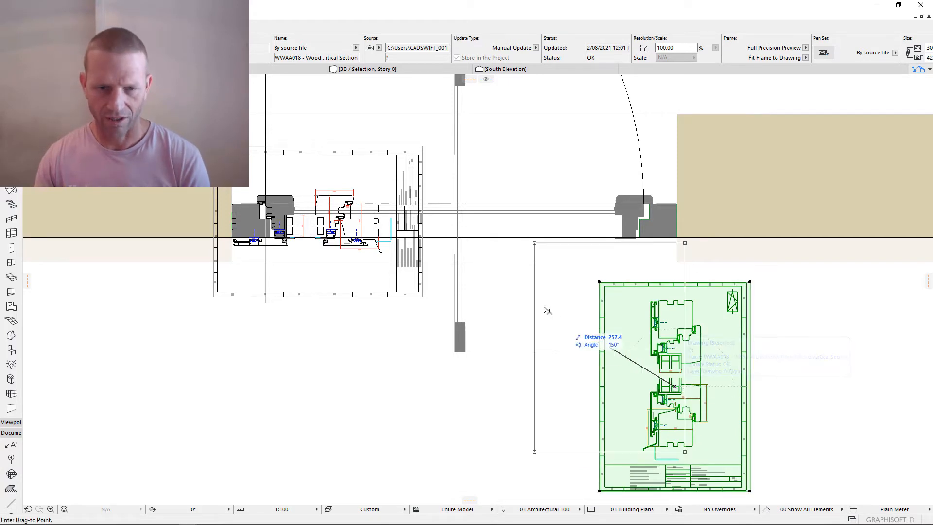
click(488, 263)
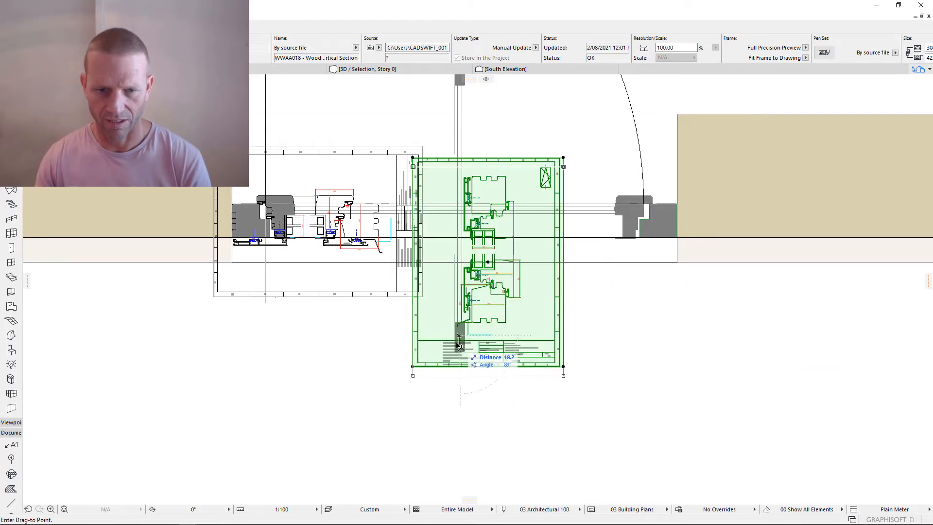
scroll(462, 339, up, 5)
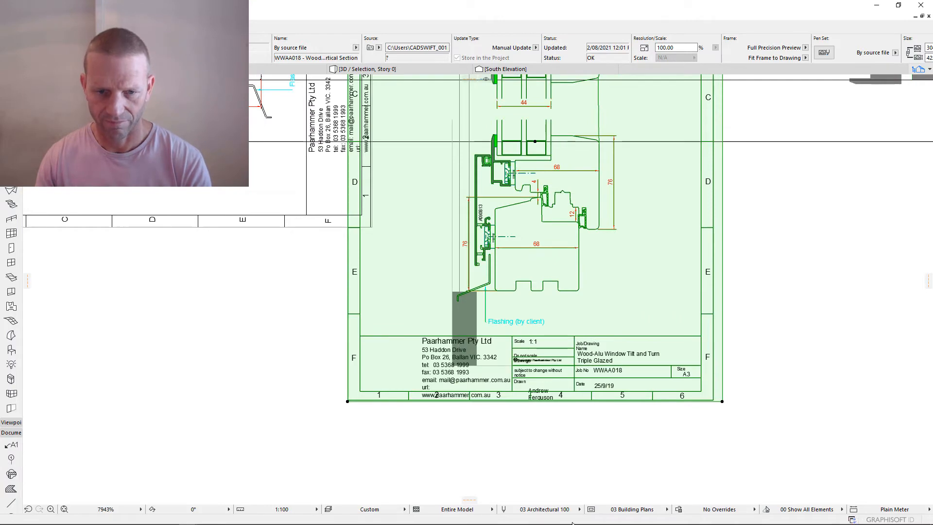
click(537, 444)
- Select the window and compare its horizontal members and jambs with the two overlaid section drawings
click(479, 310)
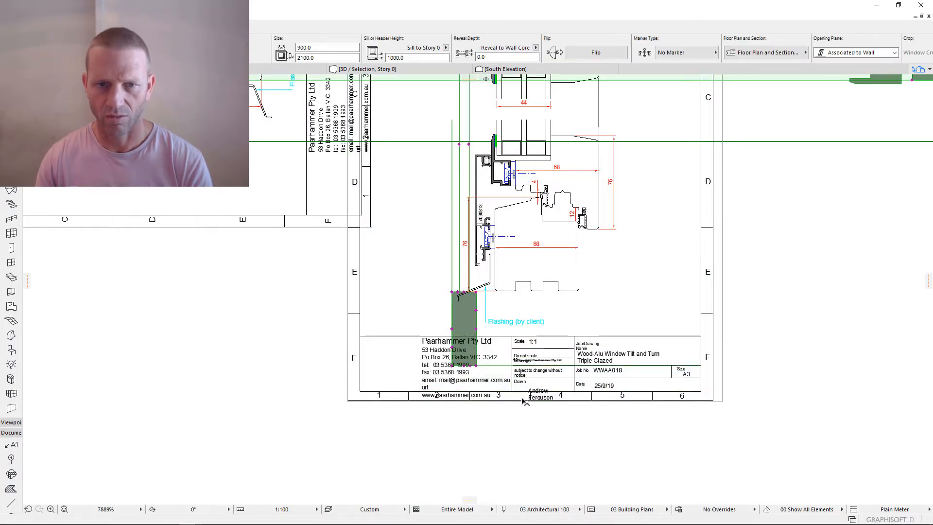
scroll(524, 403, down, 6)
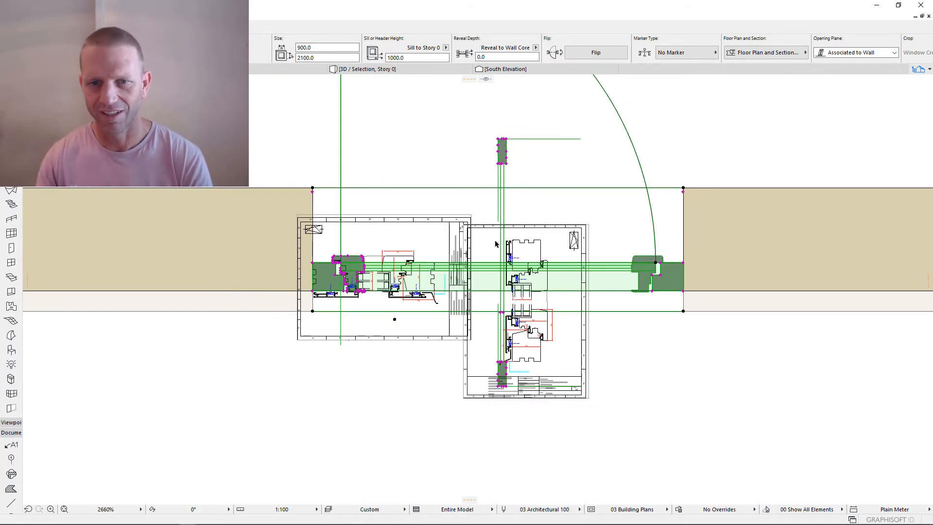
scroll(518, 175, up, 3)
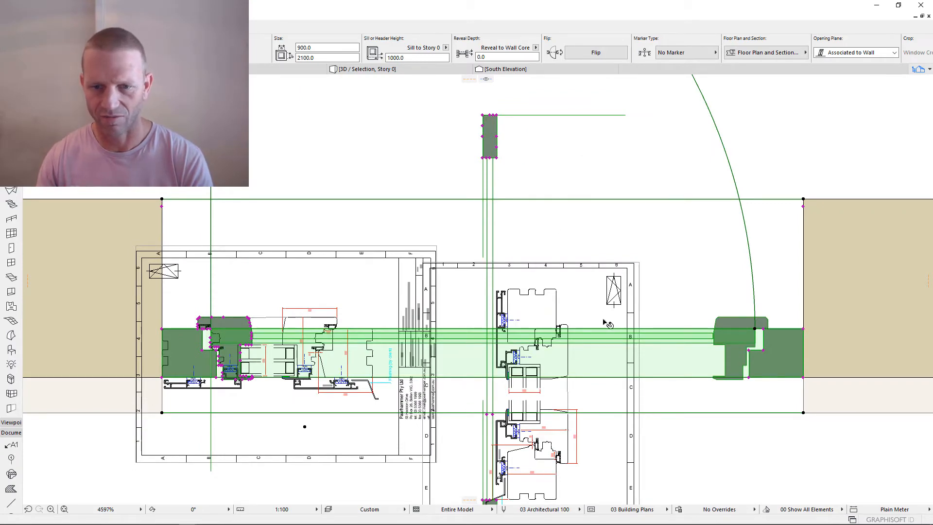
scroll(597, 313, down, 1)
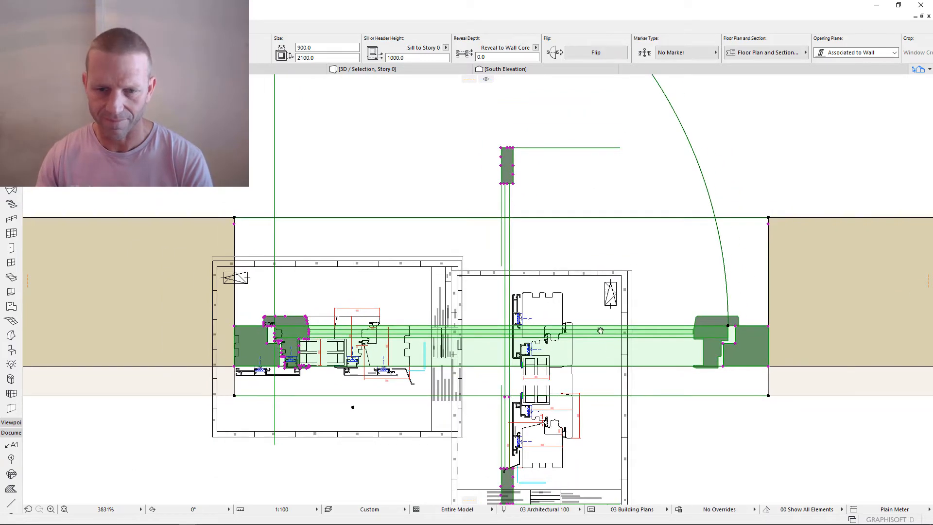
middle_drag(601, 331, 559, 353)
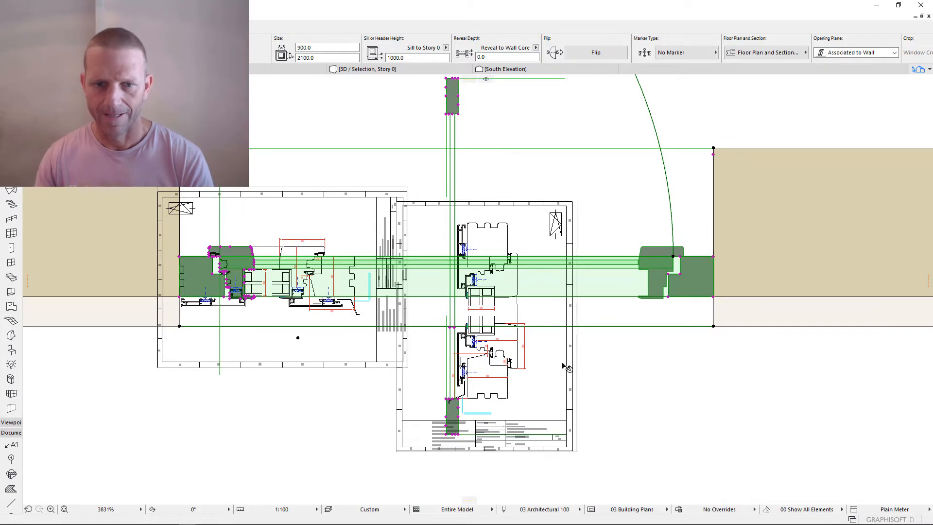
scroll(564, 370, down, 2)
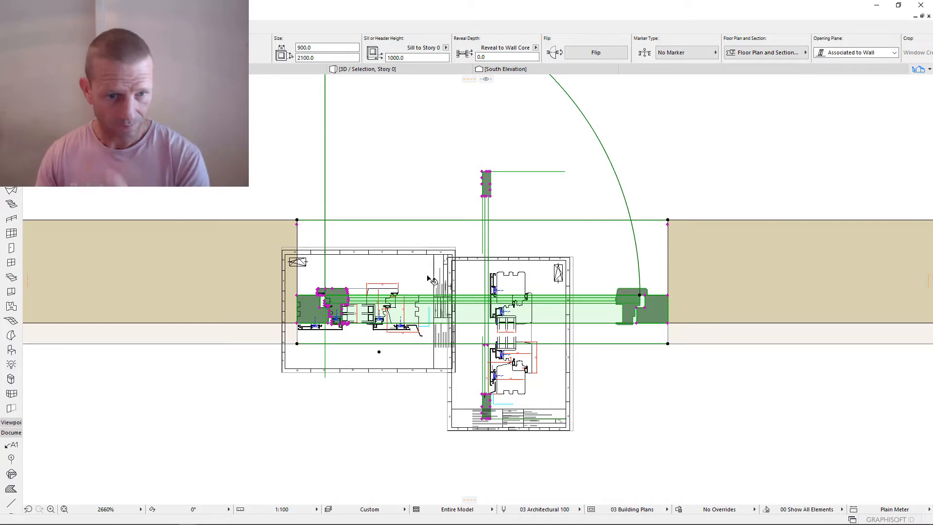
mouse_move(355, 310)
middle_down()
mouse_move(422, 299)
mouse_move(431, 316)
middle_up()
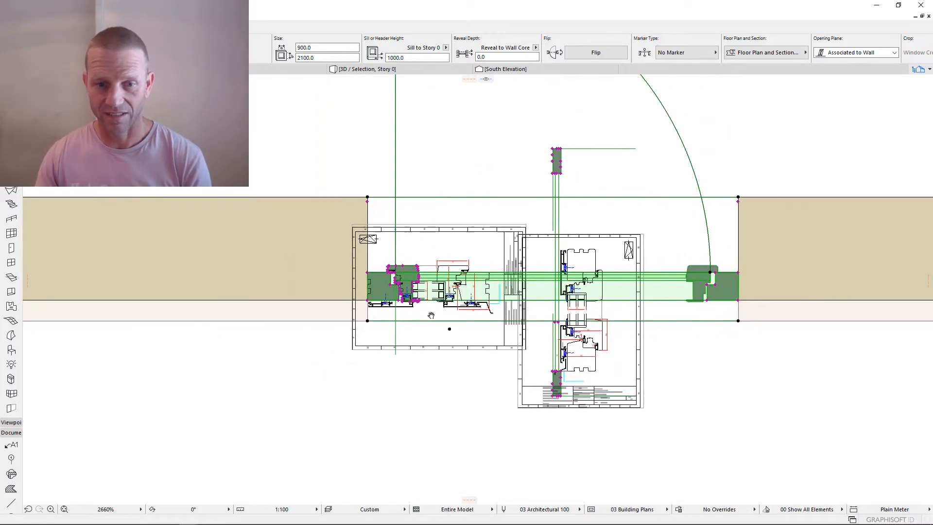
key(Escape)
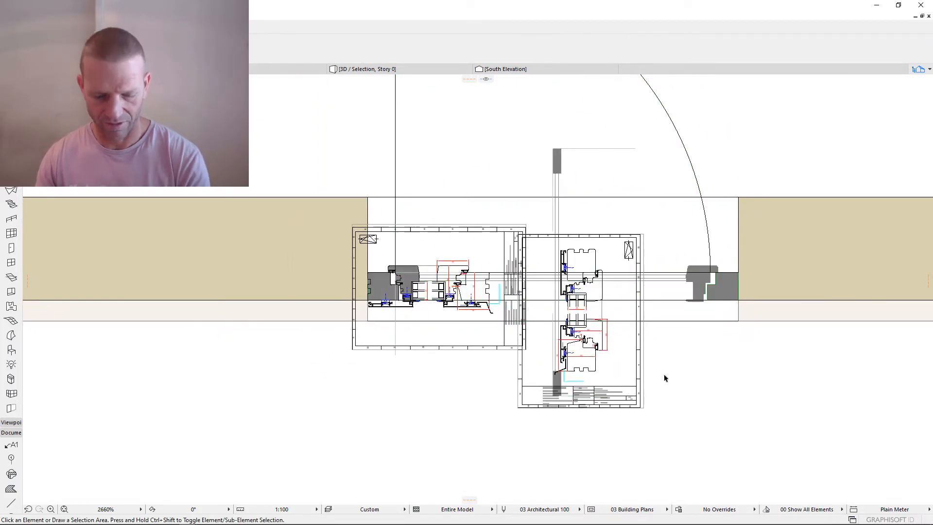
key(F3)
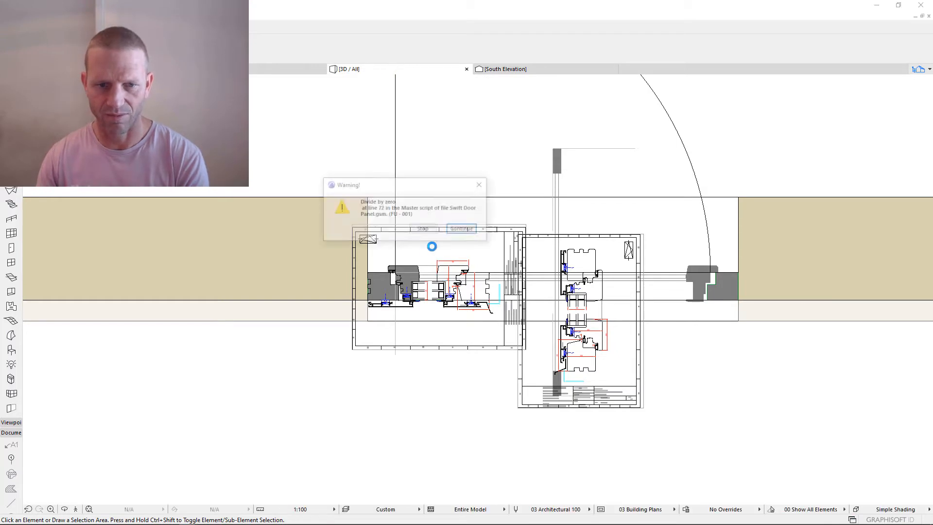
click(425, 232)
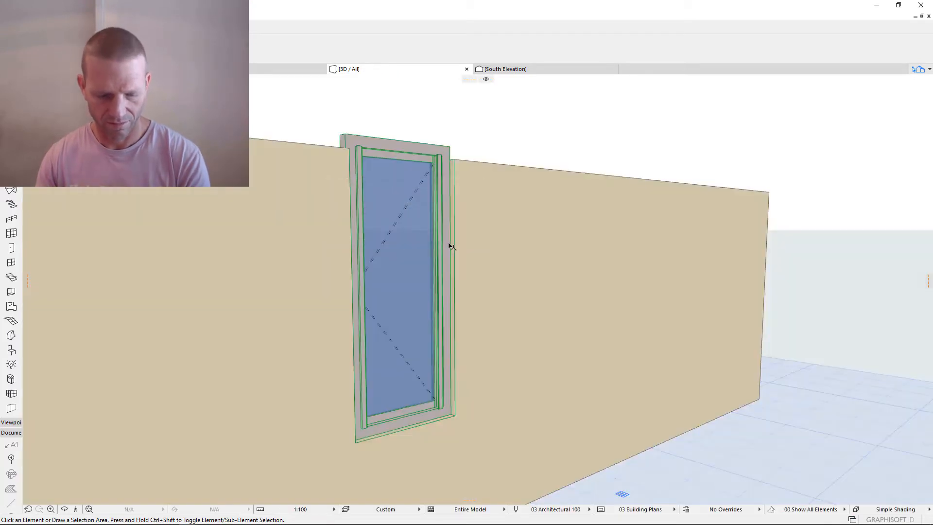
key(F2)
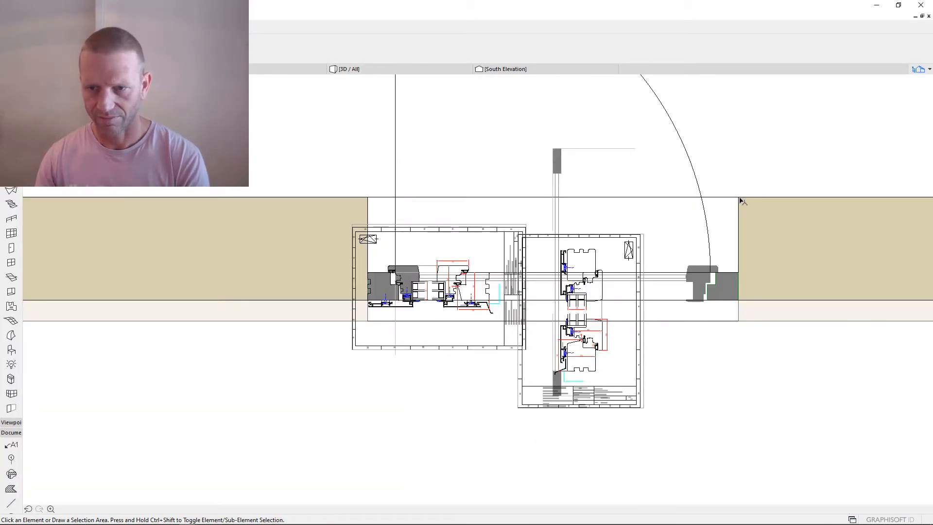
- Show the selected window in 3D and examine how the sash stiles meet the bottom rail and frame
click(740, 200)
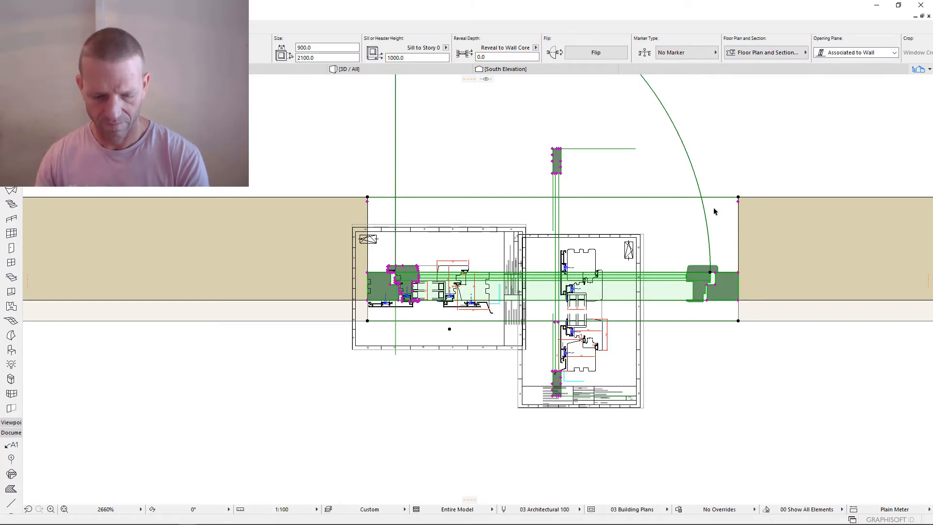
key(F3)
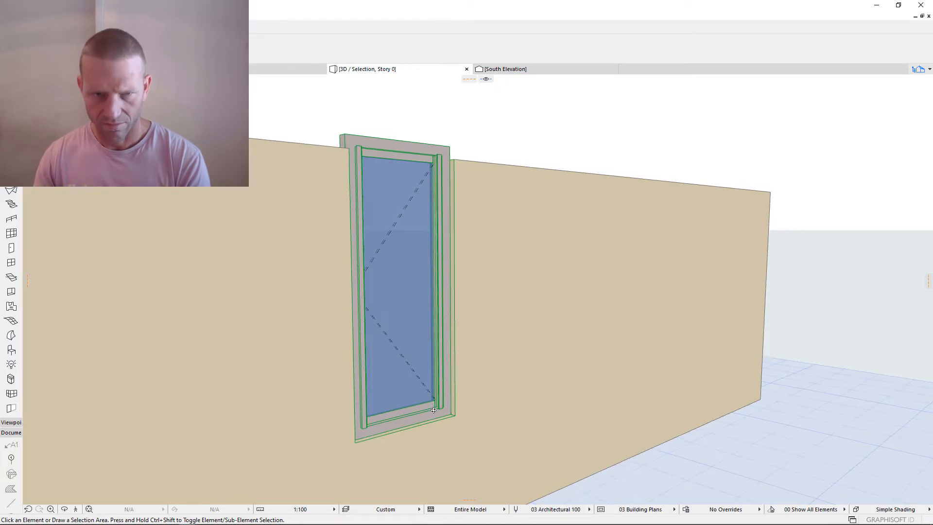
shift+middle_drag(432, 397, 372, 398)
scroll(401, 399, up, 5)
scroll(401, 399, up, 3)
scroll(409, 404, down, 3)
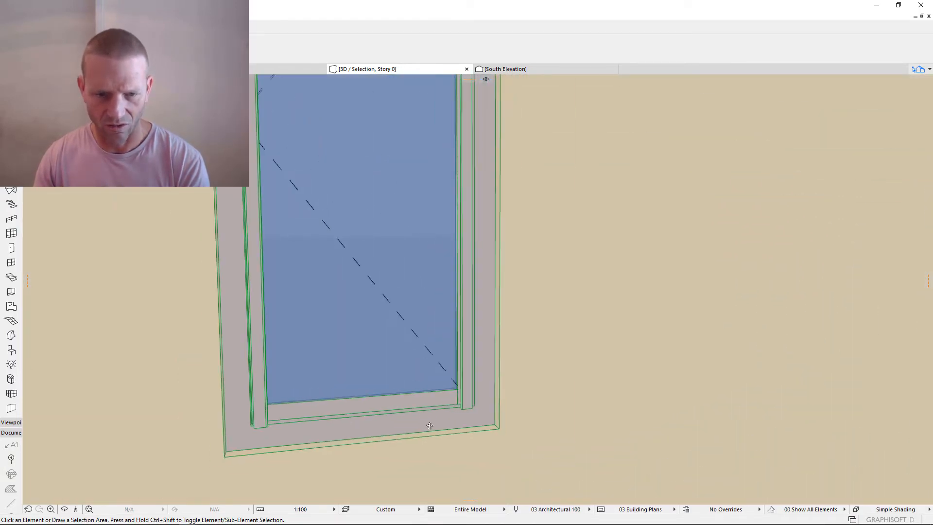
shift+middle_drag(429, 425, 368, 430)
scroll(368, 428, down, 1)
scroll(470, 122, down, 3)
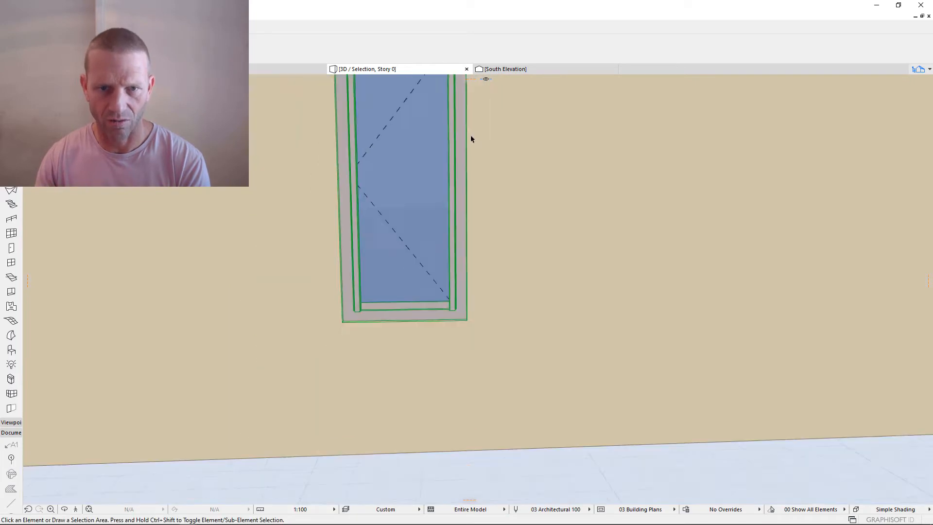
- Examine the window's head and upper sash corners, and its lower corner from an oblique angle with the window selected
click(428, 297)
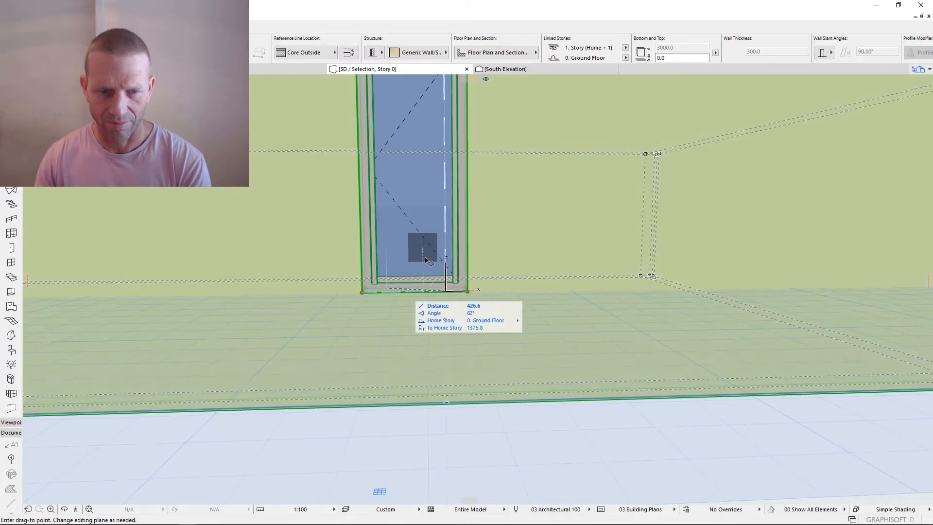
shift+middle_drag(419, 233, 452, 246)
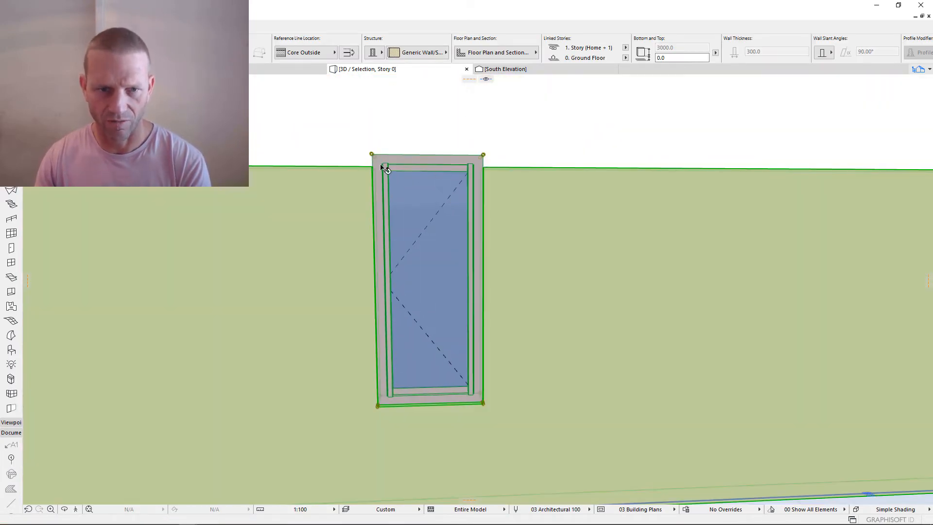
scroll(459, 182, up, 3)
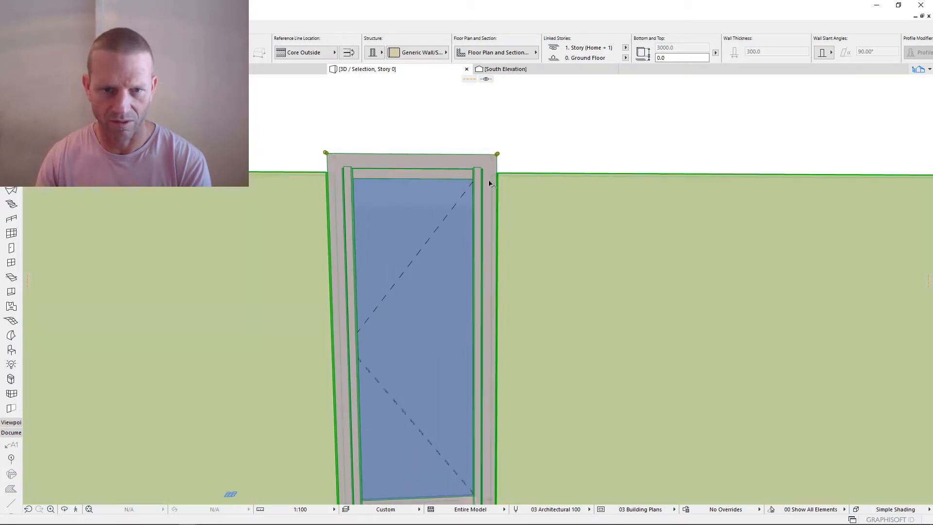
scroll(468, 386, down, 2)
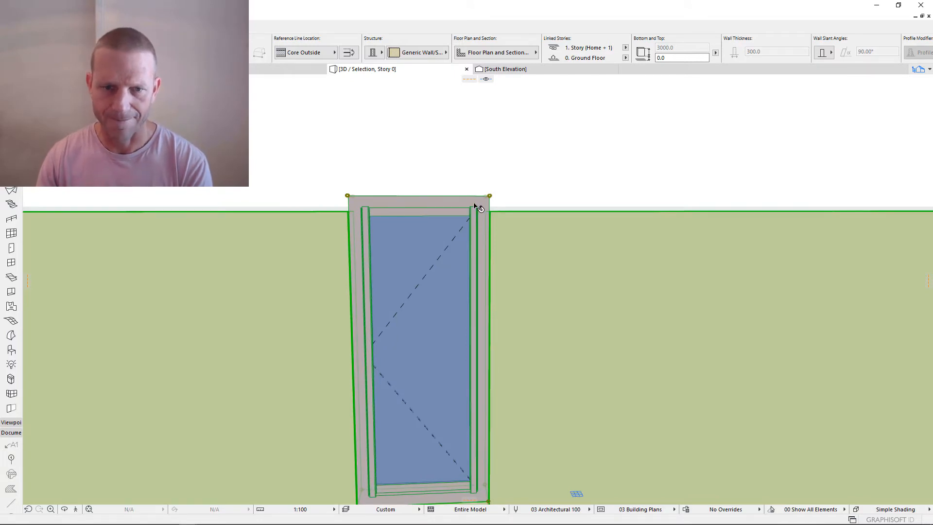
shift+middle_drag(387, 219, 611, 354)
key(Escape)
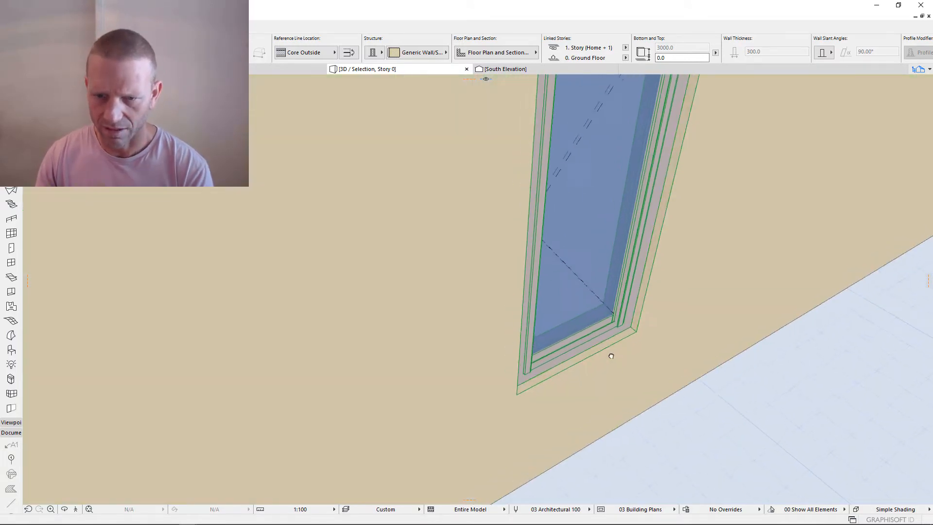
scroll(619, 336, up, 5)
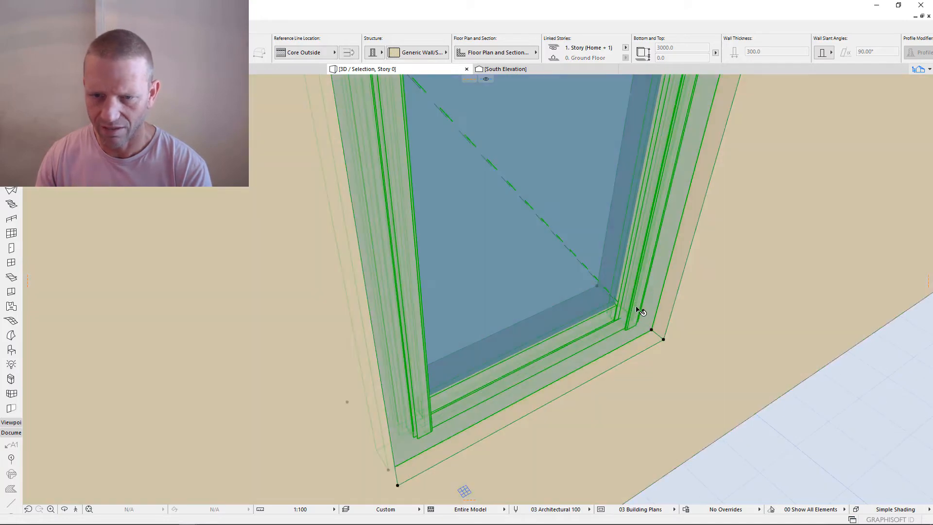
click(640, 311)
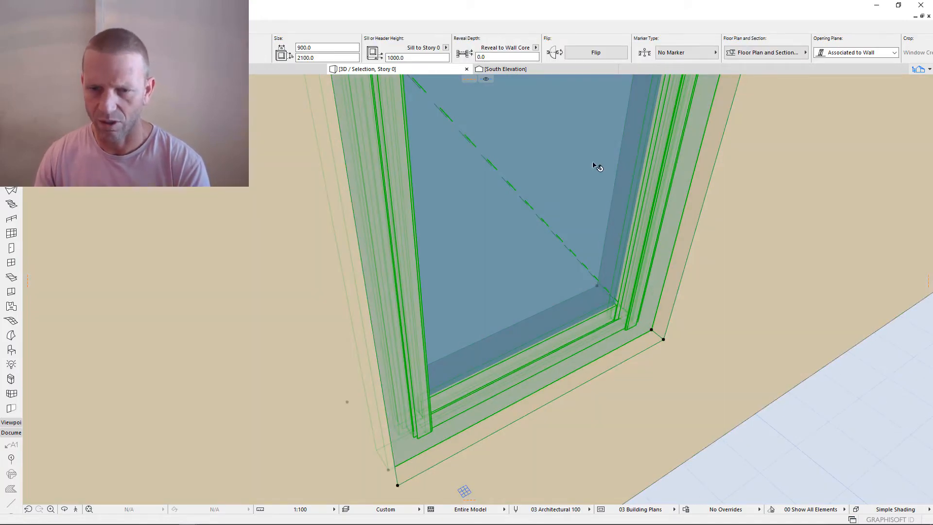
scroll(581, 345, down, 5)
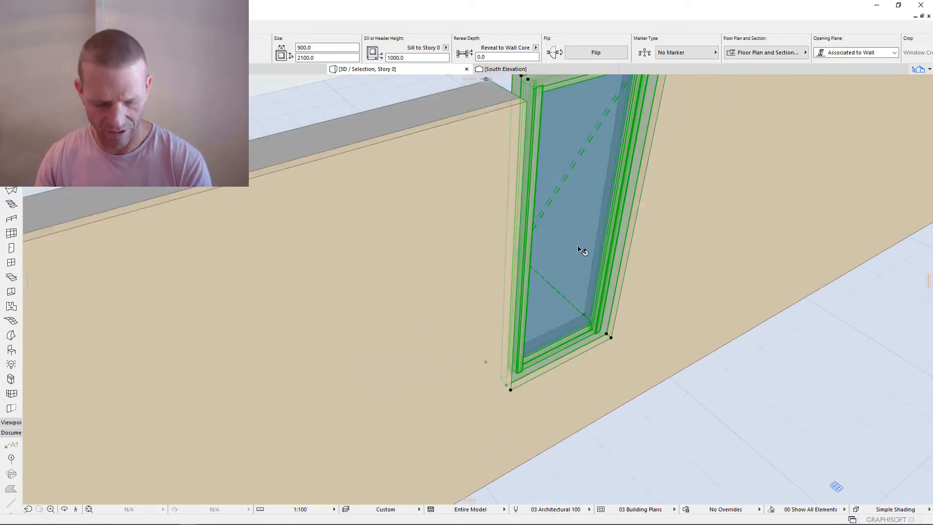
- Return to the floor plan and adjust the sash's glass thickness in the vertical section, with the drawing's glazing as reference
key(F2)
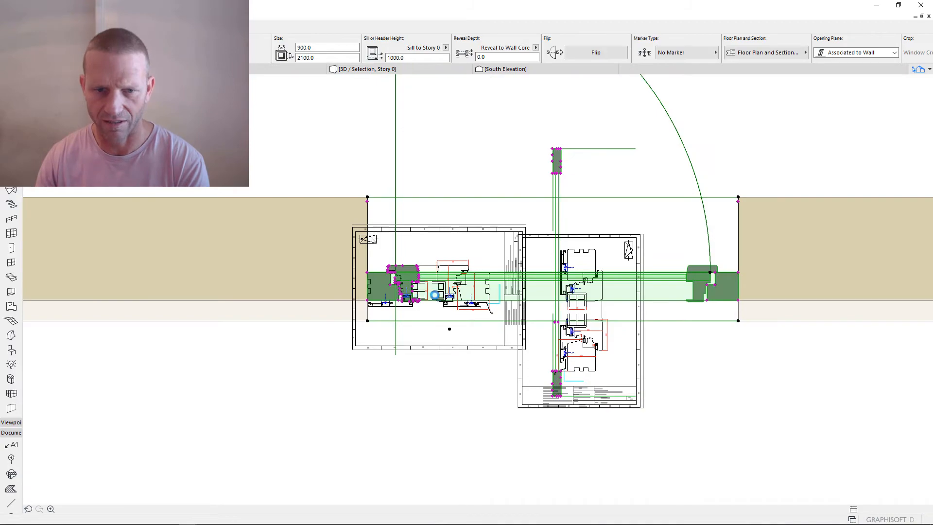
scroll(435, 294, up, 10)
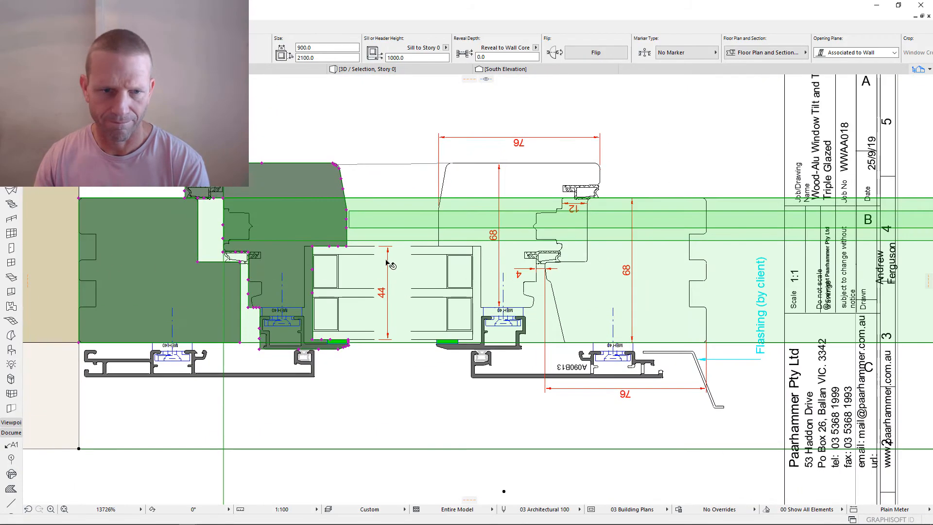
scroll(387, 263, down, 6)
click(553, 321)
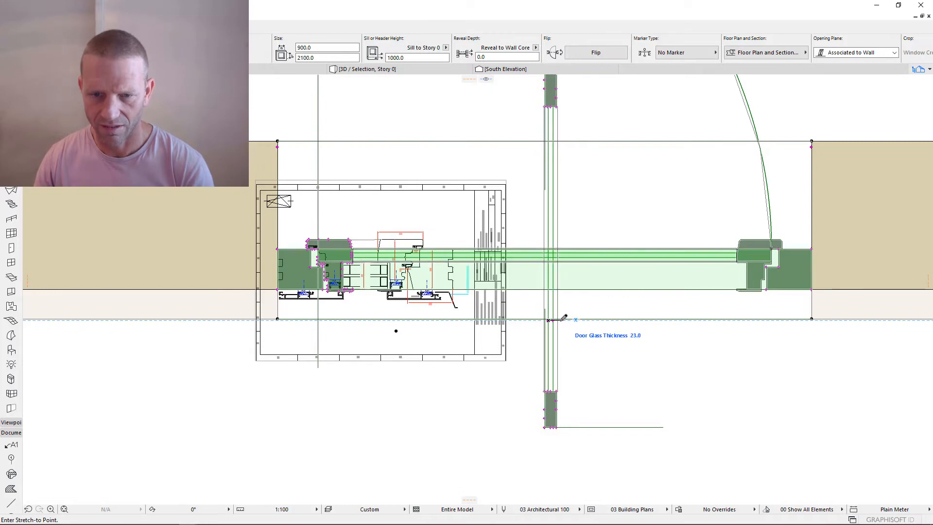
click(555, 320)
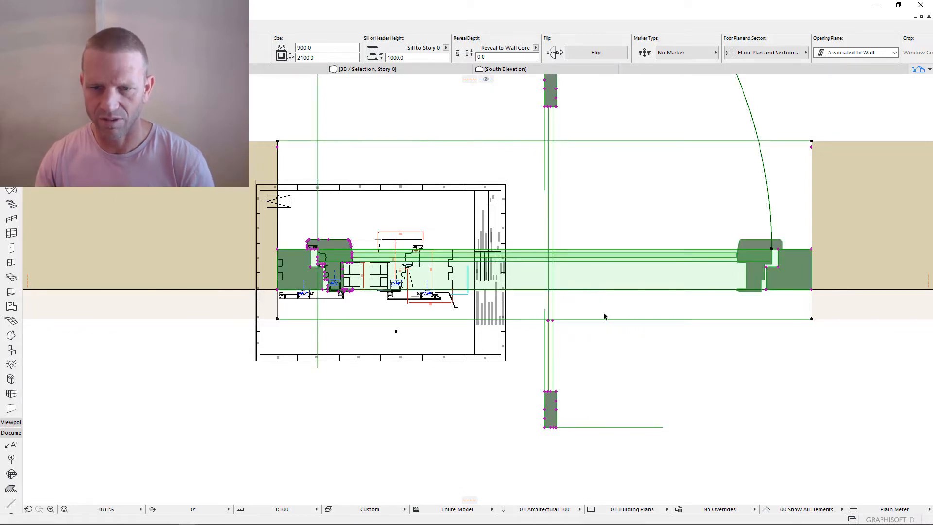
click(606, 382)
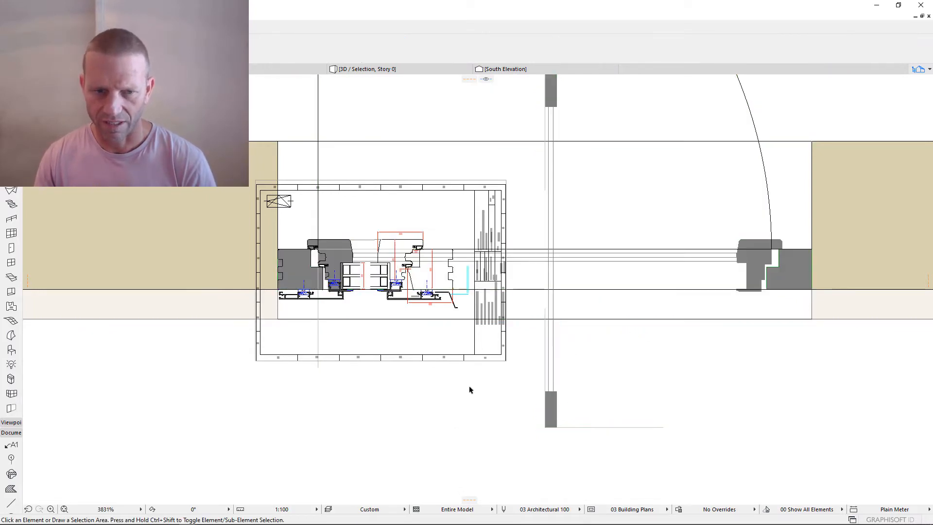
click(556, 401)
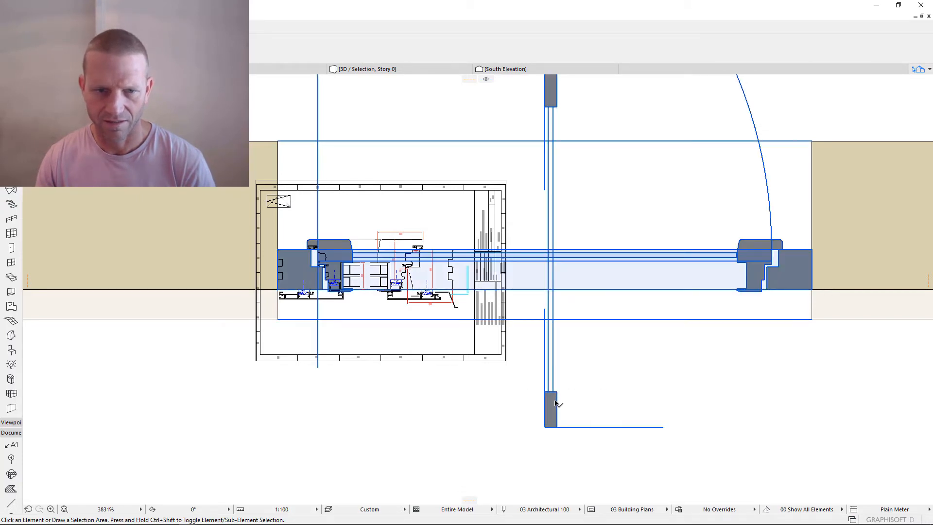
- Select the window on the floor plan, next to the overlaid vertical section drawing
click(565, 393)
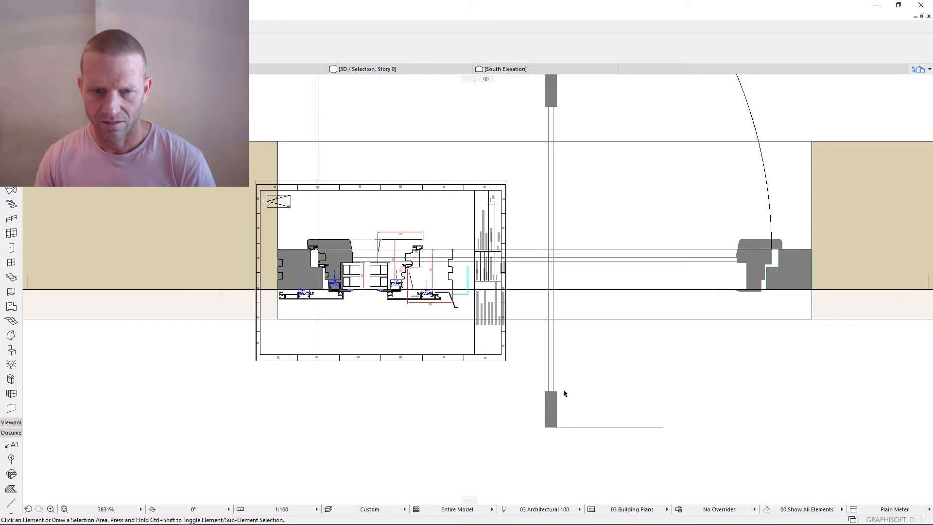
click(558, 270)
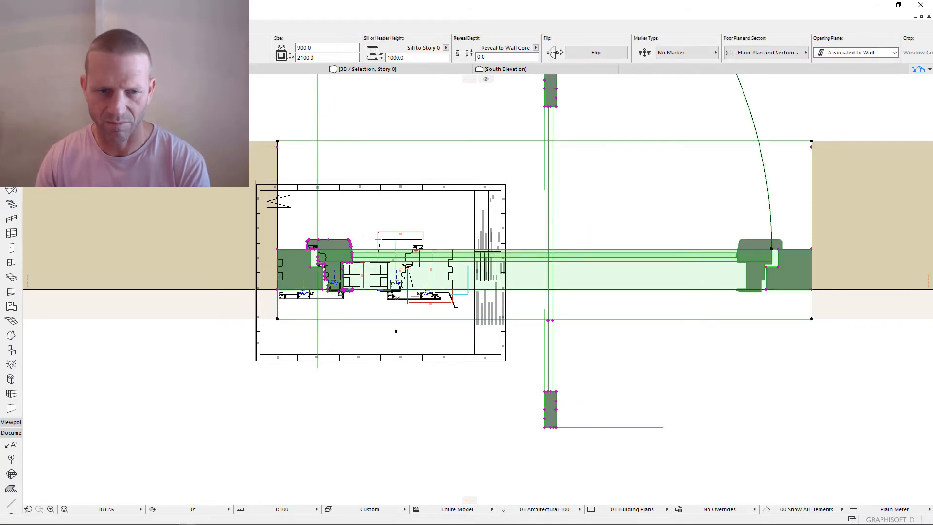
scroll(392, 296, up, 5)
middle_drag(419, 375, 406, 321)
scroll(733, 331, down, 3)
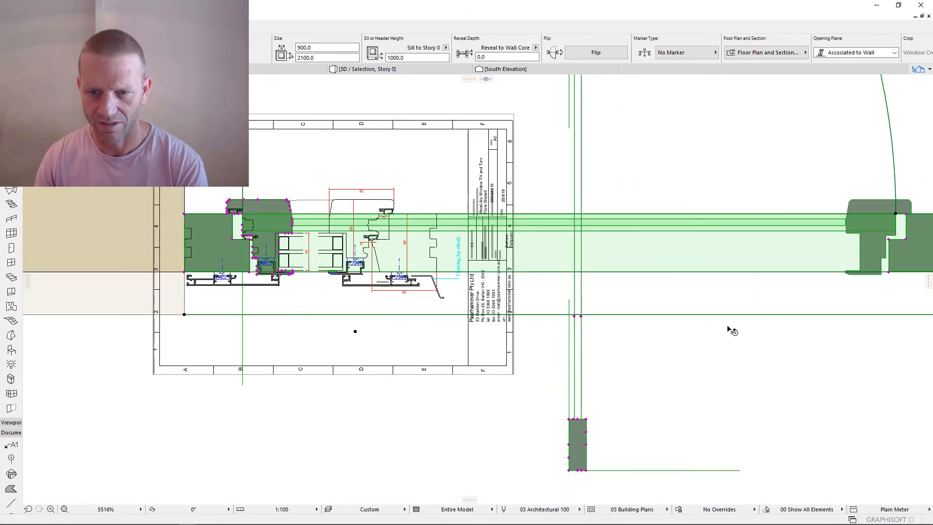
- Try to adjust the Door Glass Offset of the sash glass in the window's vertical section
click(574, 317)
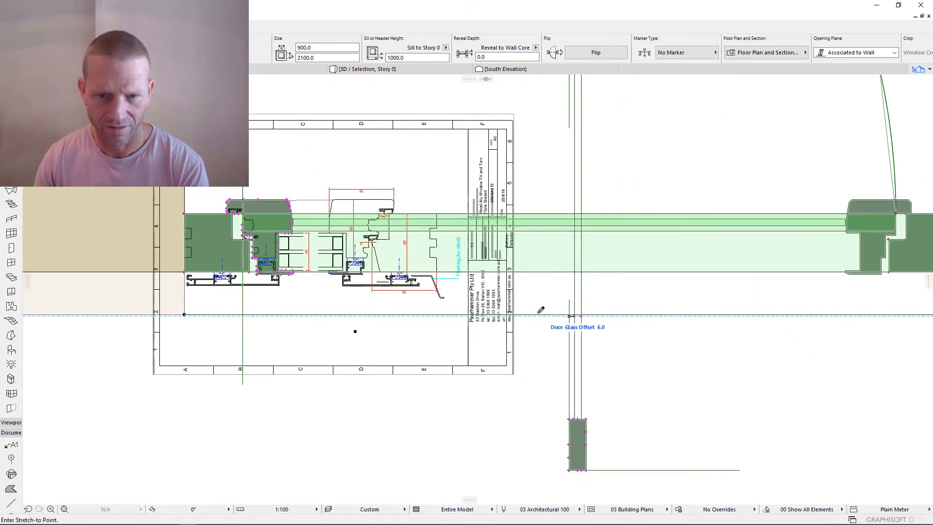
click(619, 333)
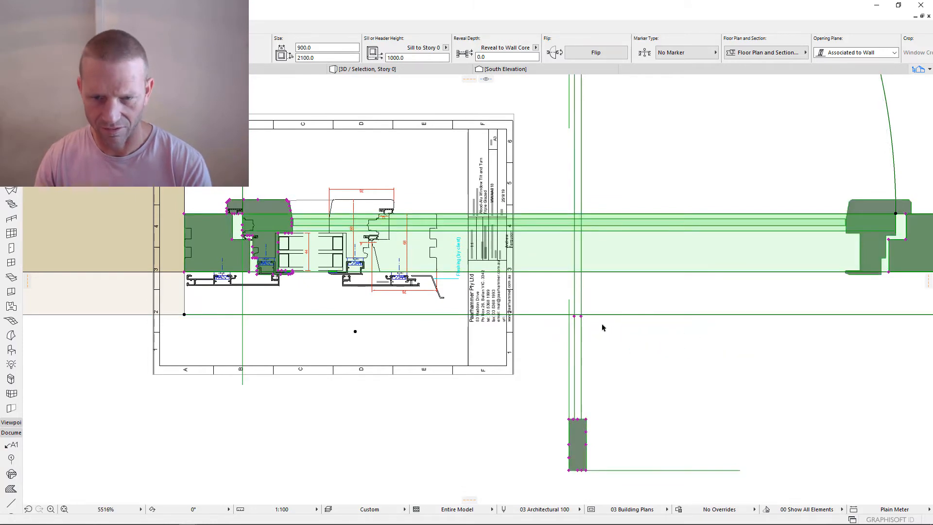
click(577, 319)
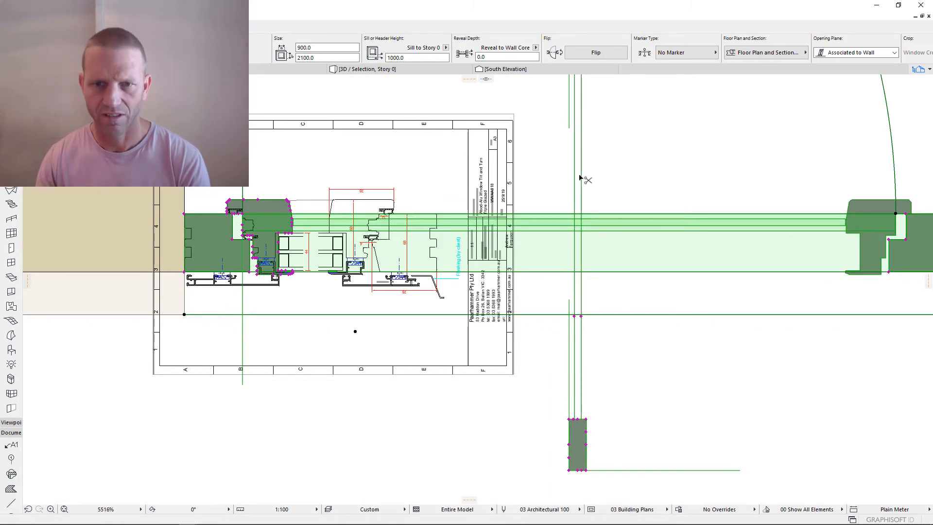
- Open the window's settings for the casement's opening panel and set its glass option to Manual
key(ctrl+t)
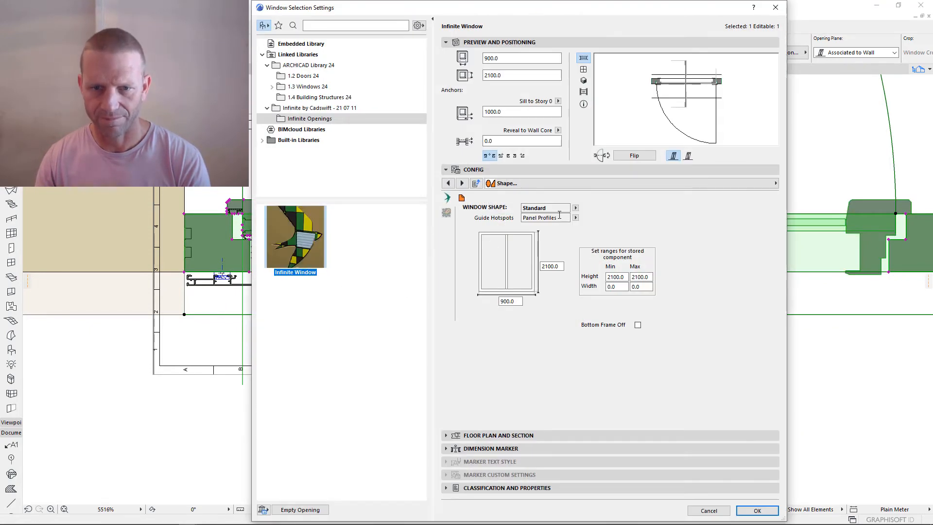
click(777, 184)
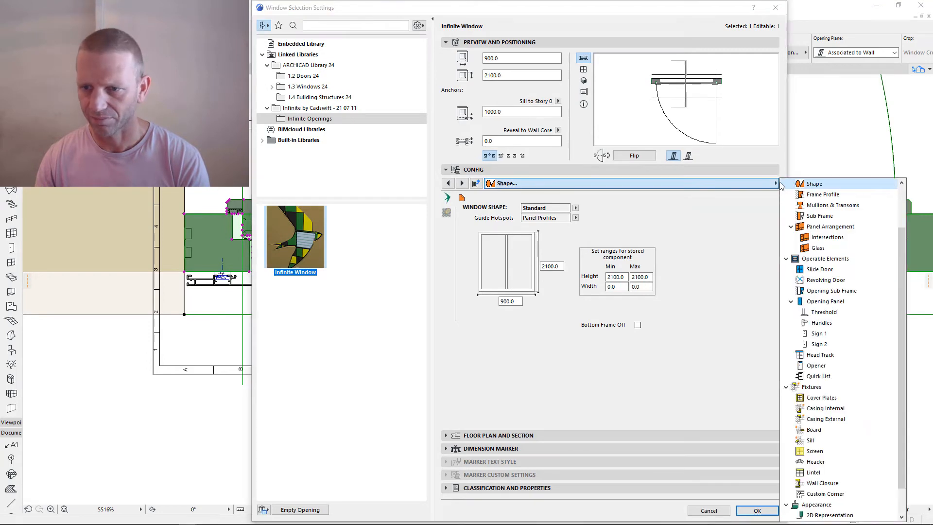
click(826, 258)
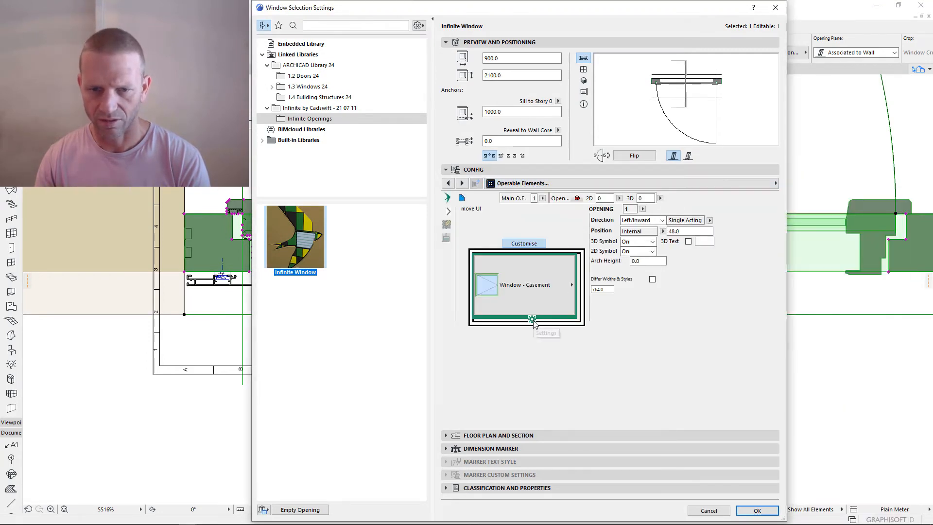
click(533, 320)
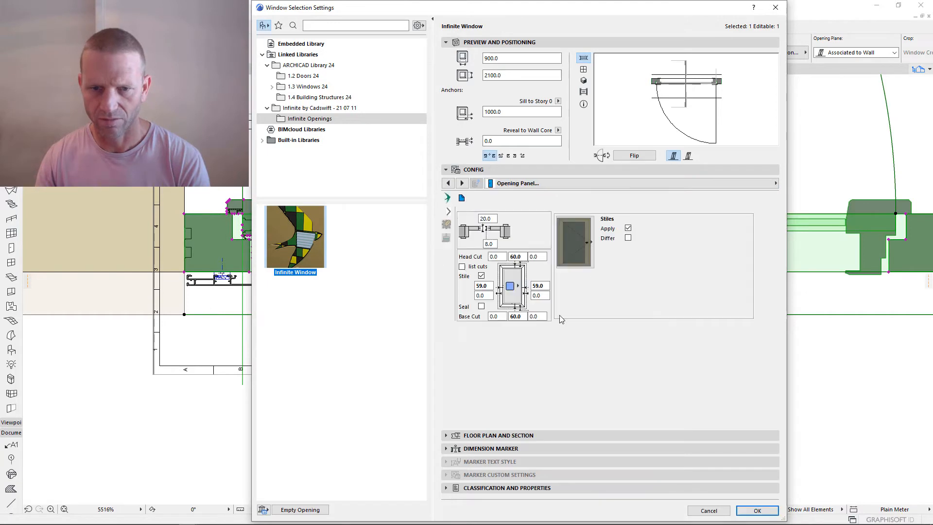
click(546, 228)
click(566, 257)
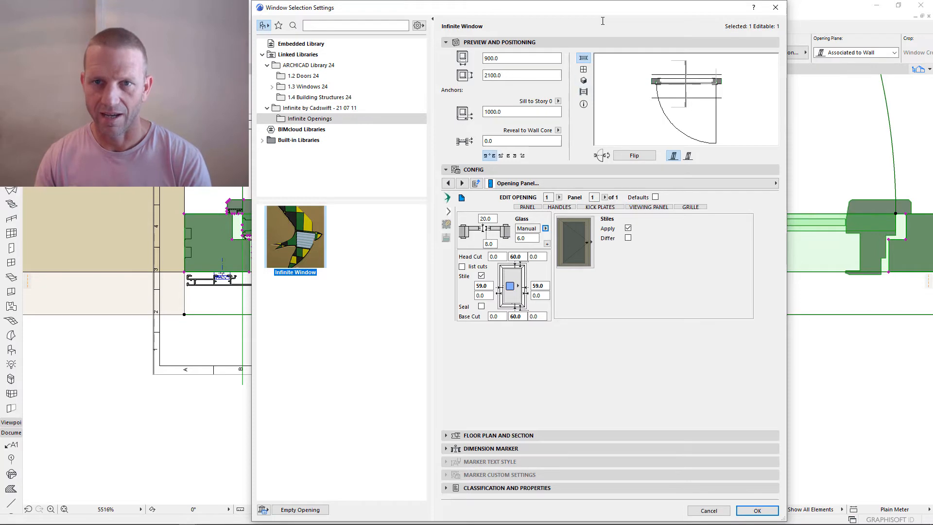
- Enable custom glazing for the opening panel, set the number of panes to 3 and apply the settings
drag(603, 21, 739, 38)
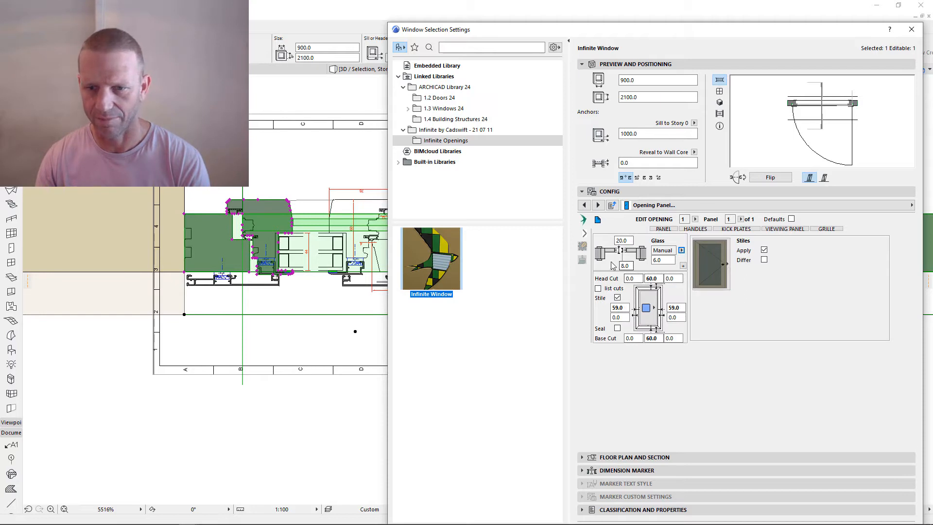
click(683, 267)
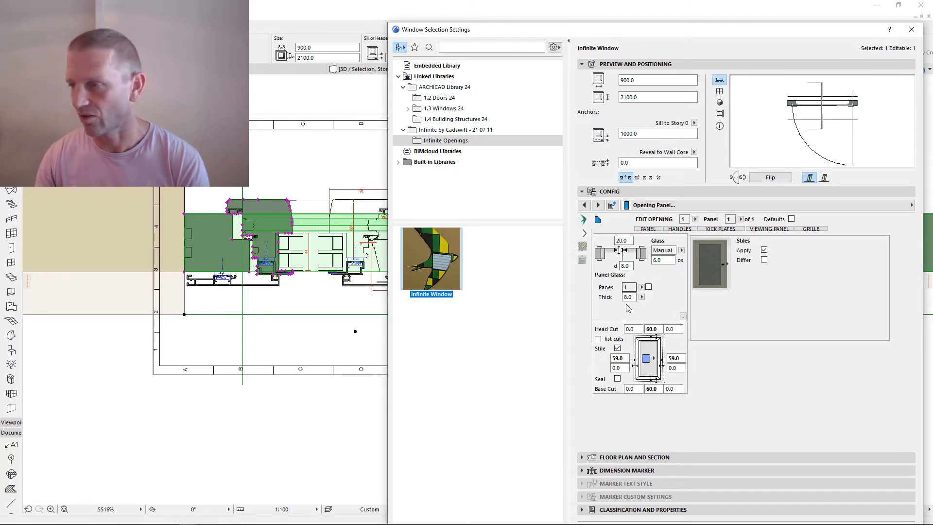
click(649, 286)
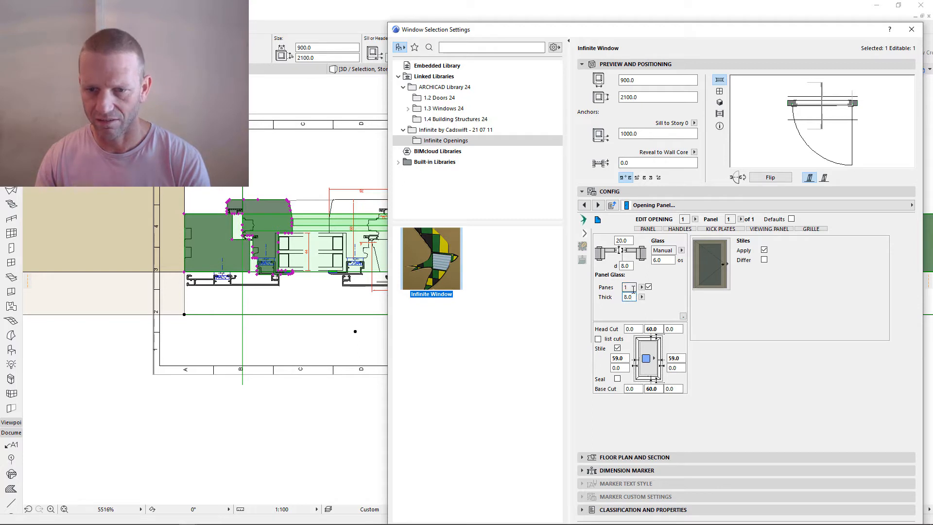
click(642, 287)
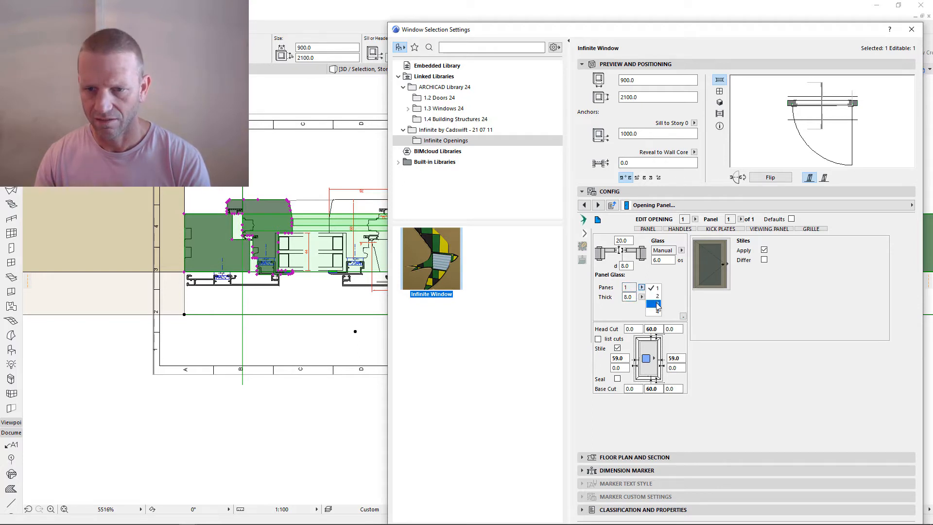
click(656, 304)
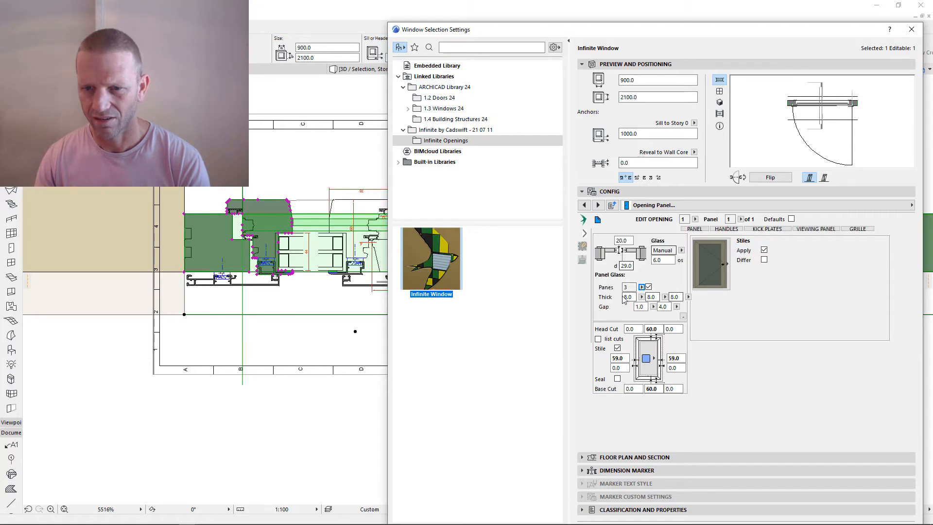
click(642, 287)
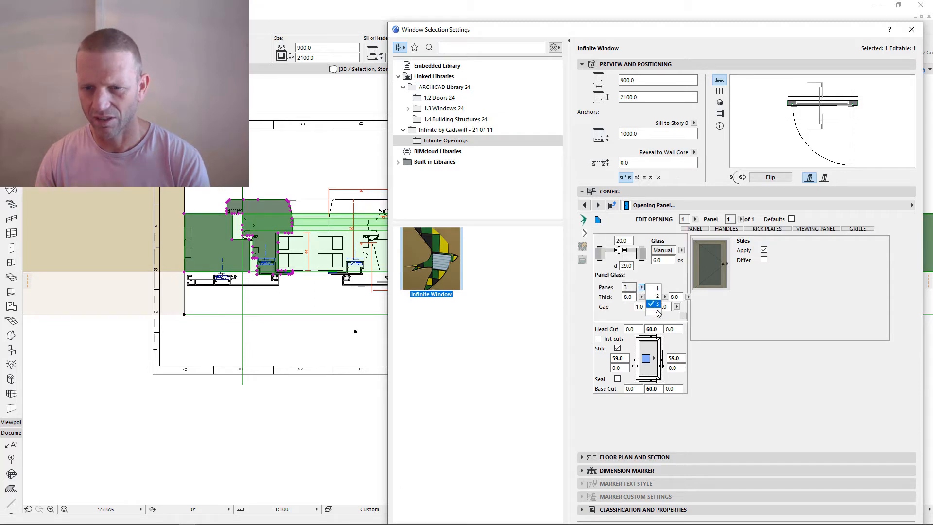
click(656, 304)
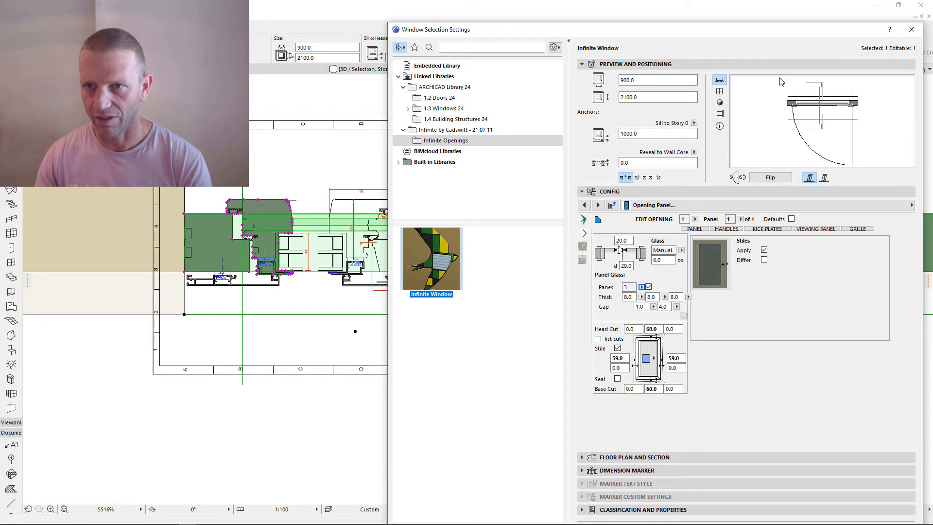
drag(770, 27, 691, 5)
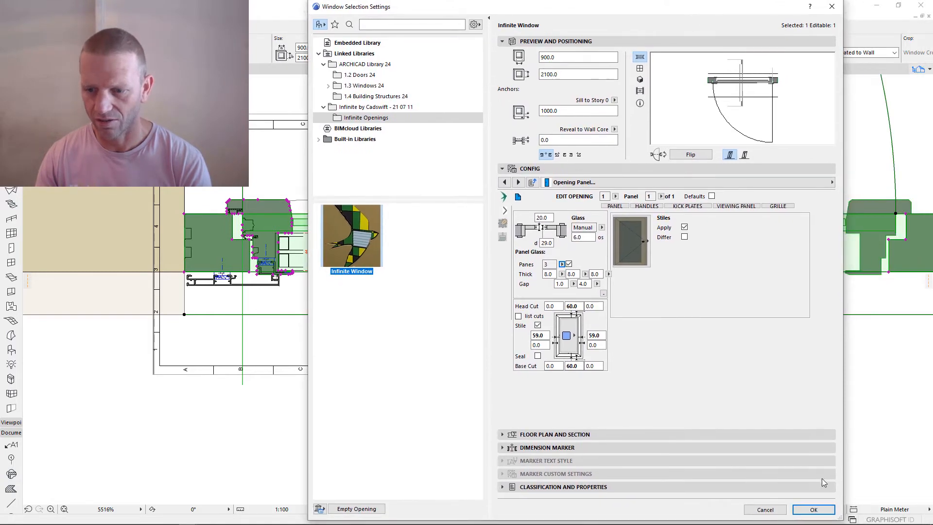
click(816, 510)
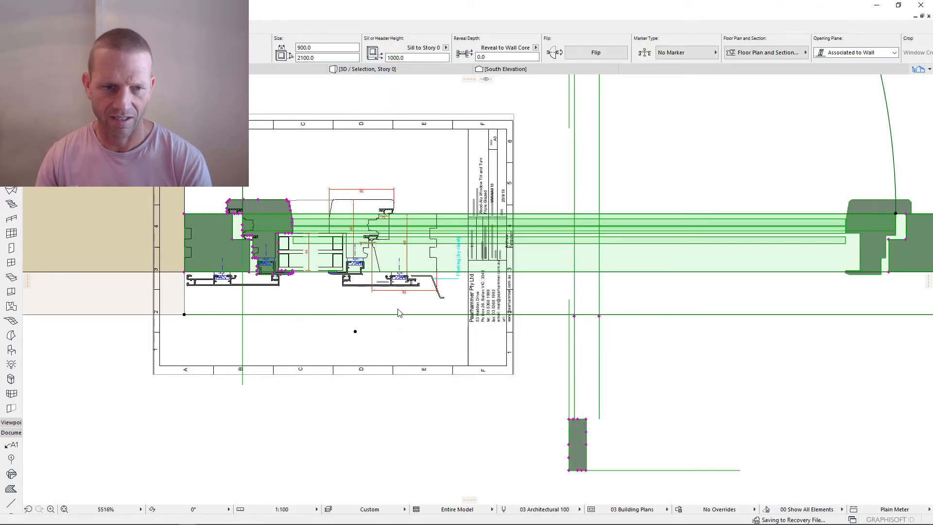
- Increase the glass offset in the vertical section, using the glazing in the section drawing as reference
click(575, 317)
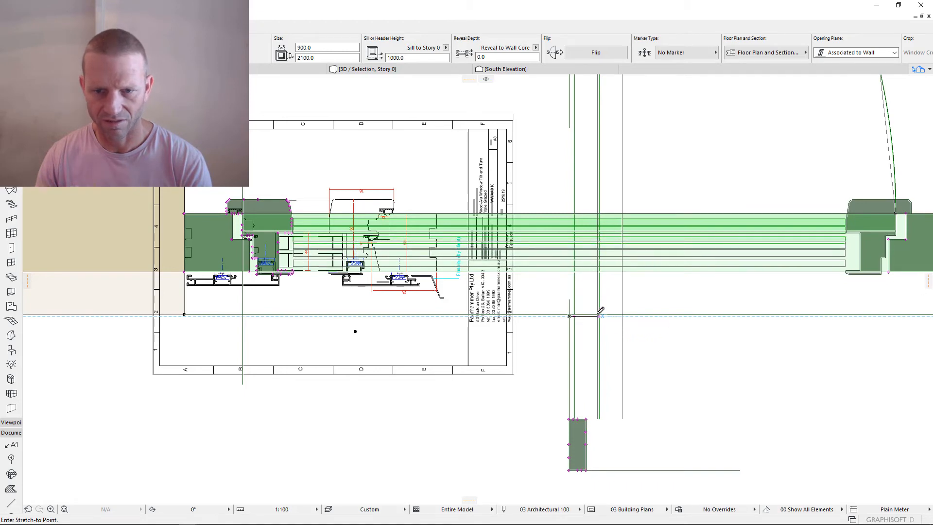
click(600, 315)
scroll(680, 382, down, 5)
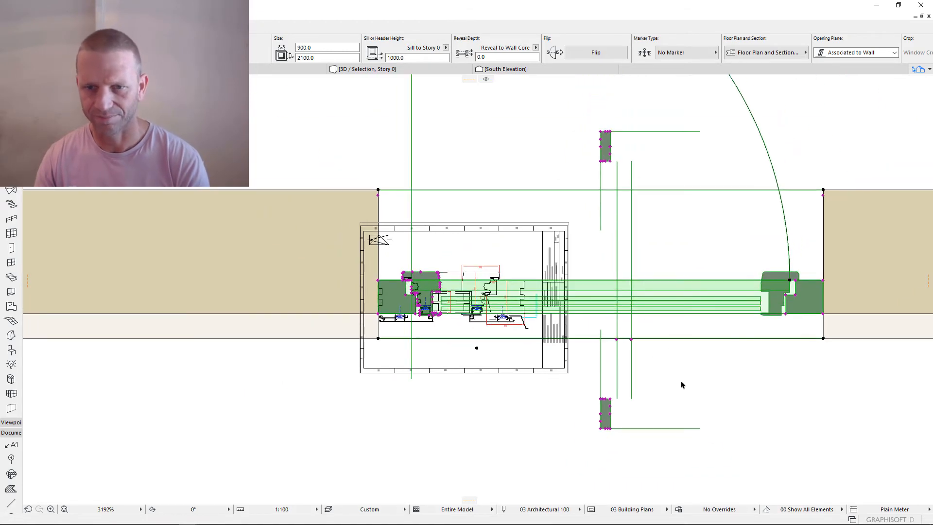
- Show the window in 3D and examine how the glazing sits in the sash at its lower and upper ends
key(F3)
scroll(569, 351, down, 4)
scroll(569, 351, down, 4)
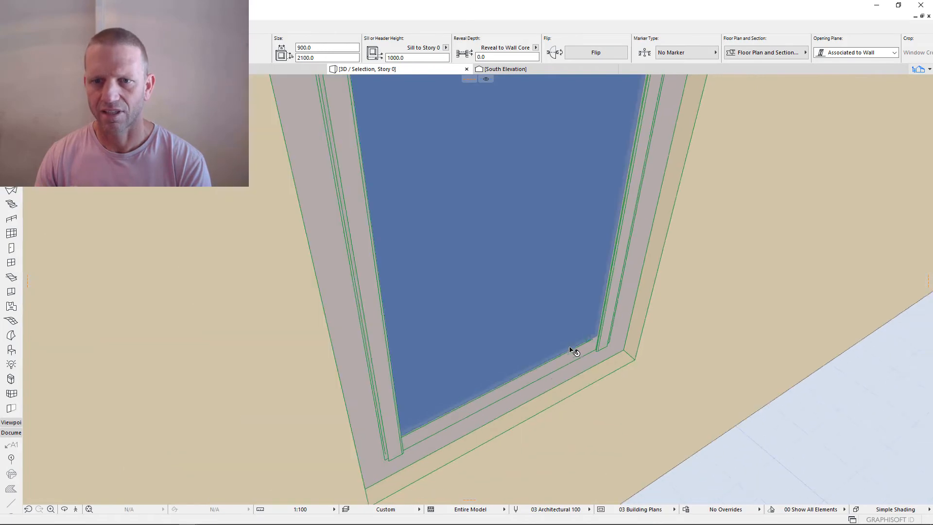
mouse_move(572, 351)
shift+middle_down()
mouse_move(618, 295)
mouse_move(687, 277)
mouse_move(748, 304)
mouse_move(579, 336)
shift+middle_up()
scroll(579, 336, down, 6)
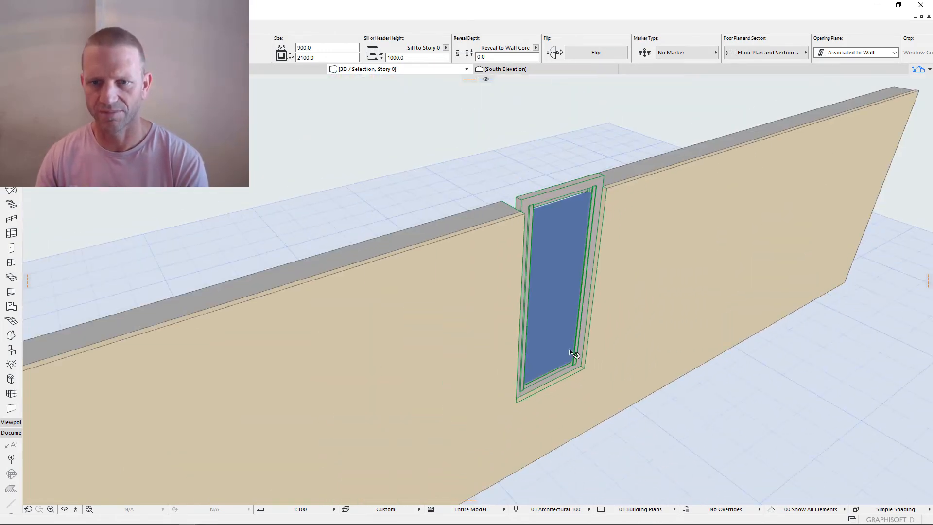
scroll(558, 207, up, 6)
scroll(573, 212, down, 5)
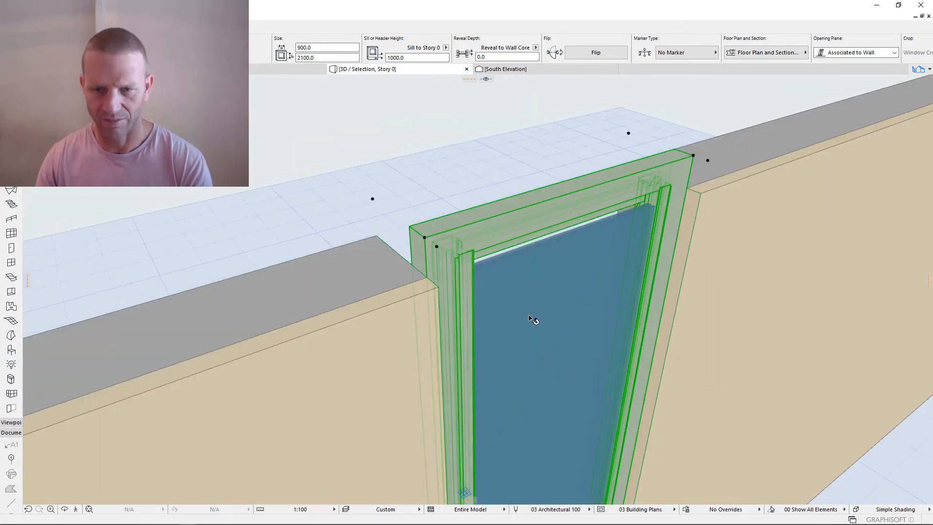
- Return to the floor plan, select the vertical section drawing and examine its aluminium cladding at the frame and sash
key(F2)
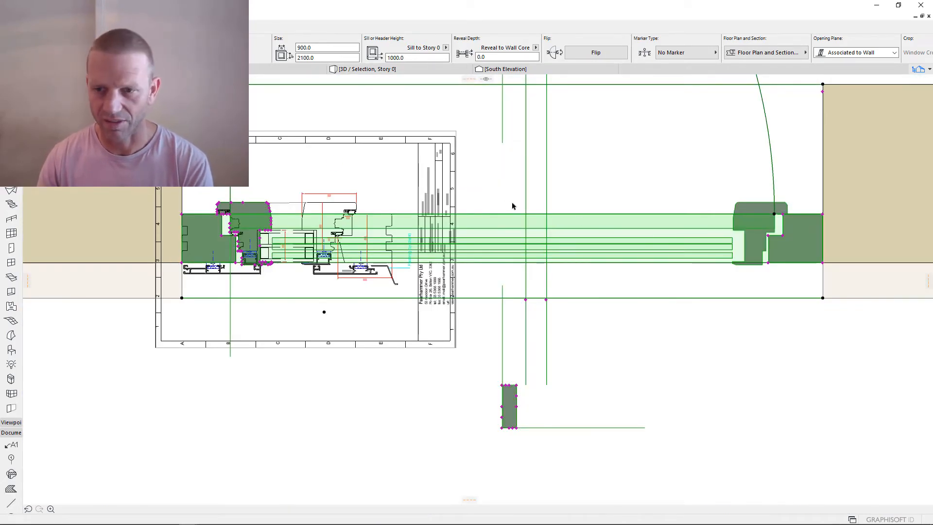
scroll(629, 281, down, 3)
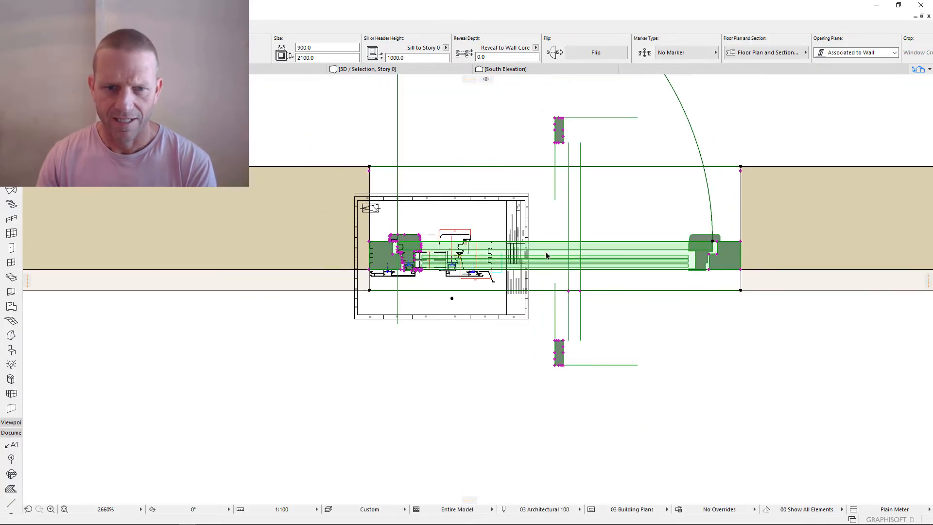
click(529, 199)
scroll(418, 277, up, 7)
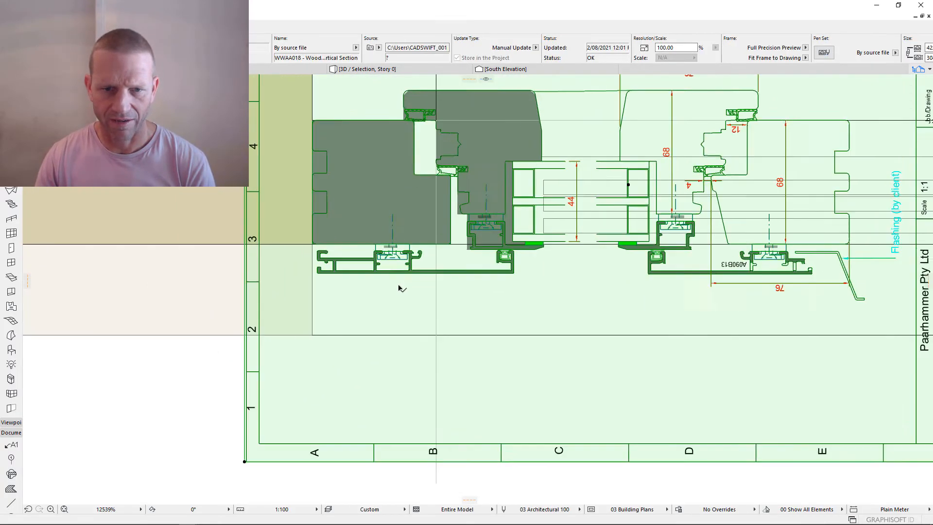
scroll(398, 288, up, 1)
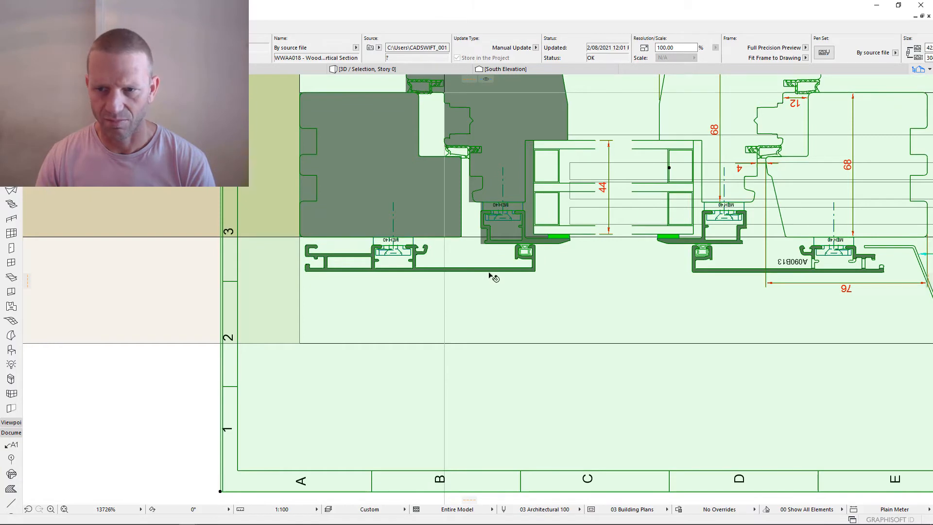
click(478, 242)
click(500, 297)
click(477, 247)
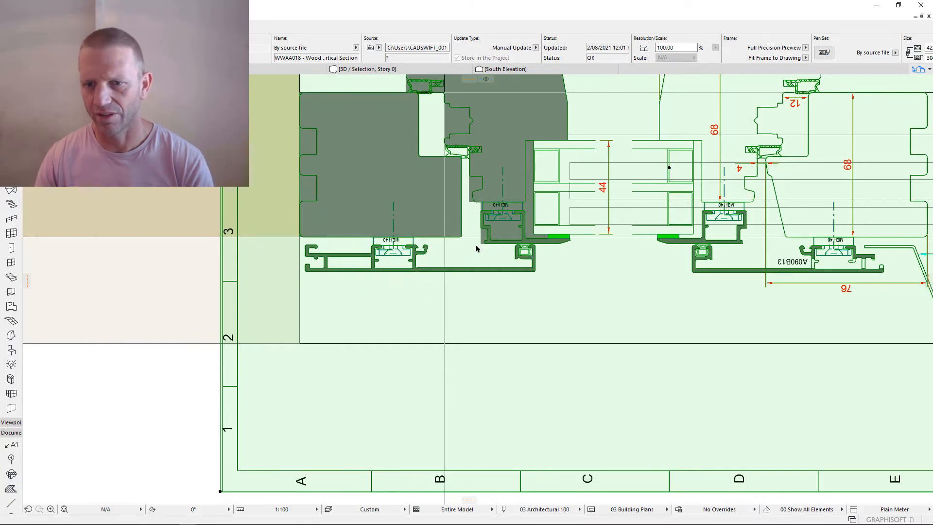
key(Escape)
scroll(521, 281, down, 3)
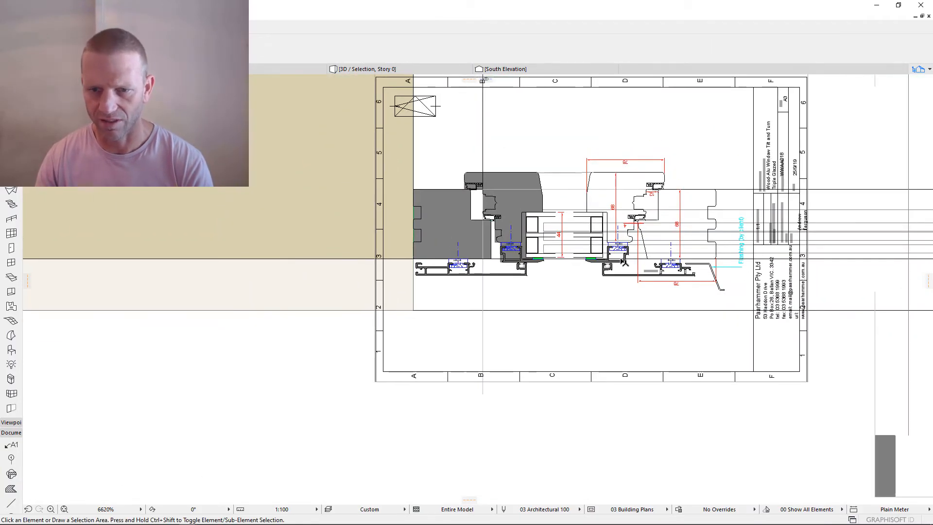
- Reselect the section drawing and inspect the shape of the frame's outer aluminium cladding where it overlaps the sash
click(692, 235)
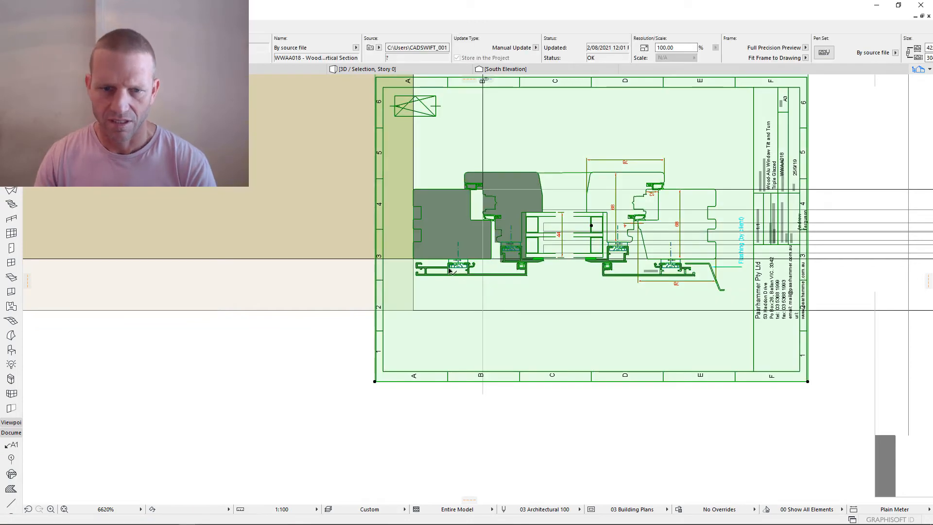
scroll(484, 292, up, 3)
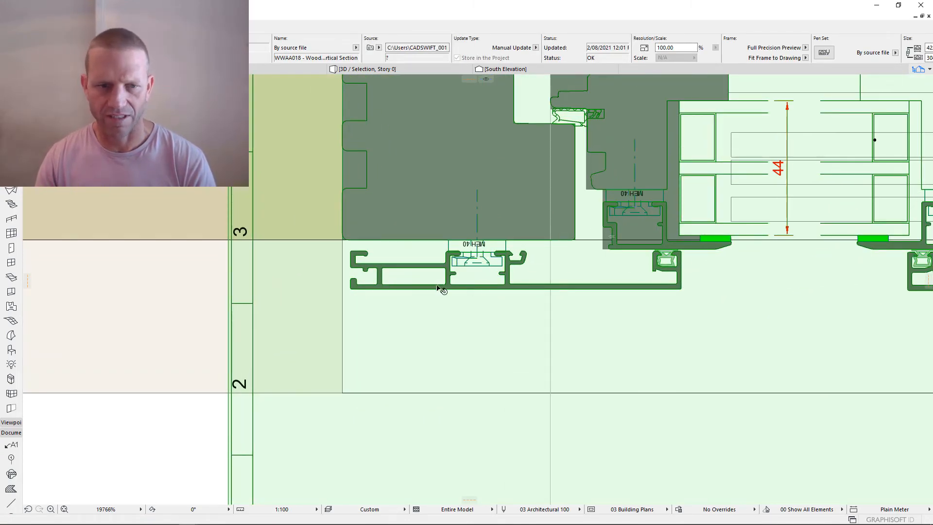
scroll(389, 260, down, 3)
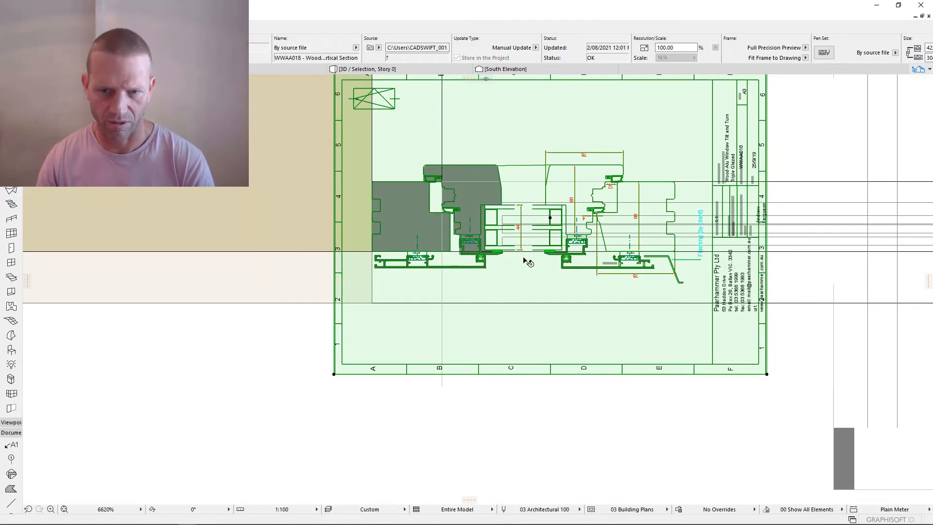
scroll(482, 263, up, 3)
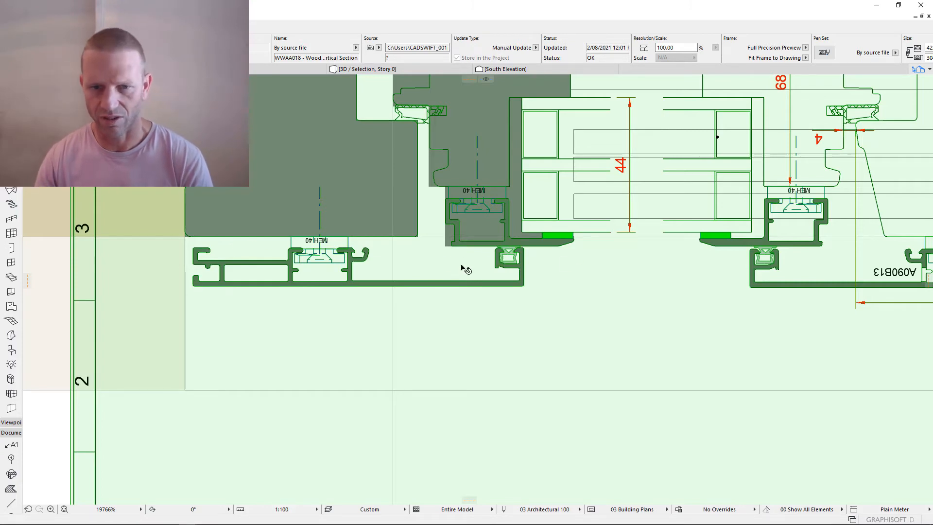
scroll(467, 267, down, 7)
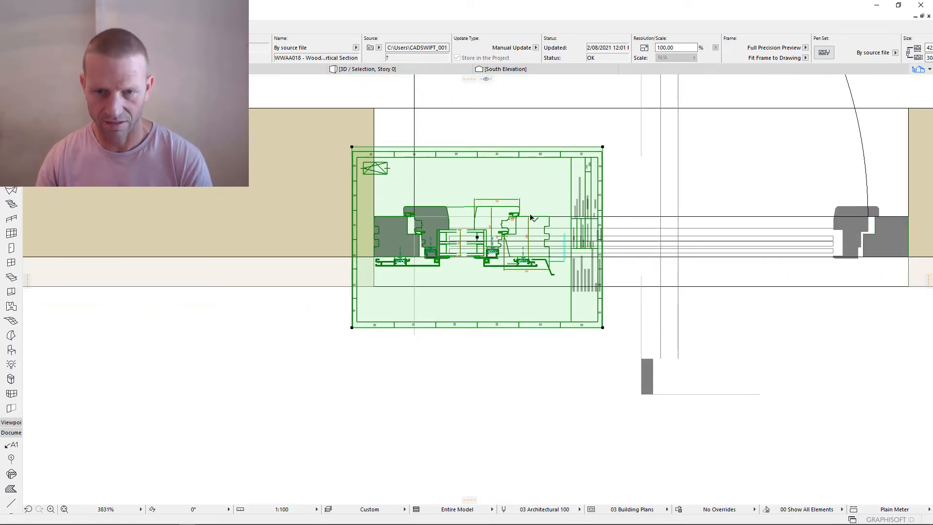
double_click(530, 217)
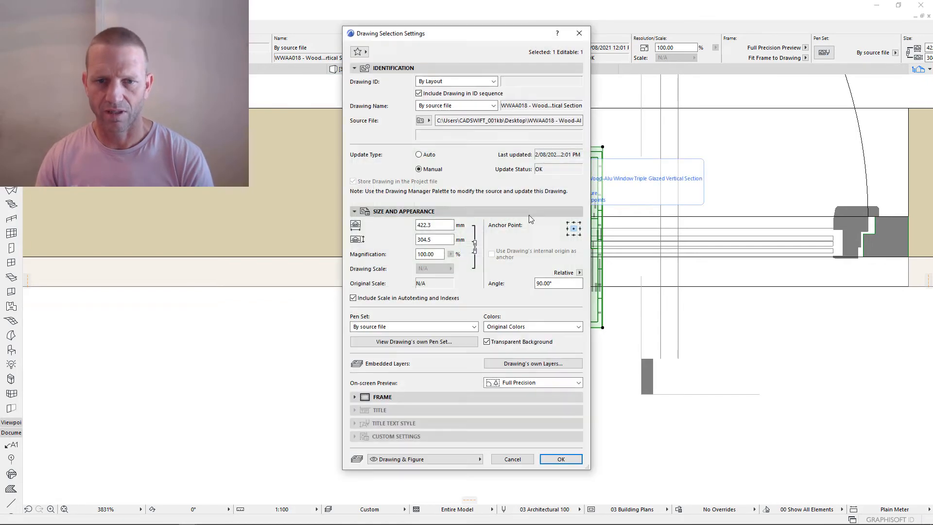
click(518, 462)
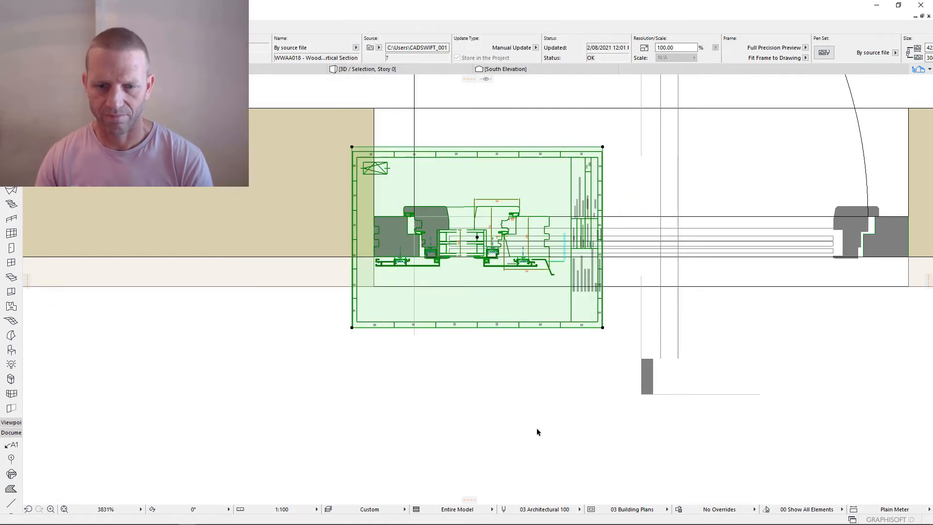
click(456, 389)
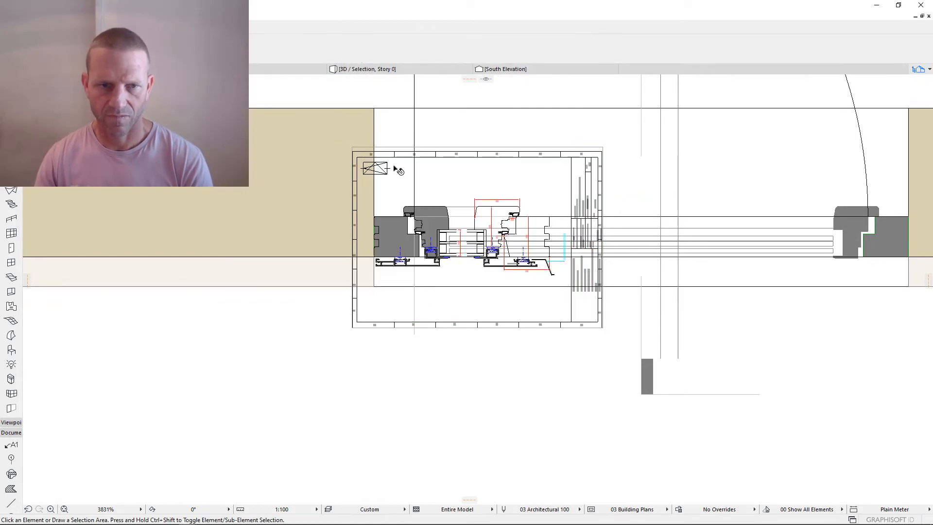
- Enable cover plates on the top, left, right and bottom sides of the Infinite Window
click(376, 112)
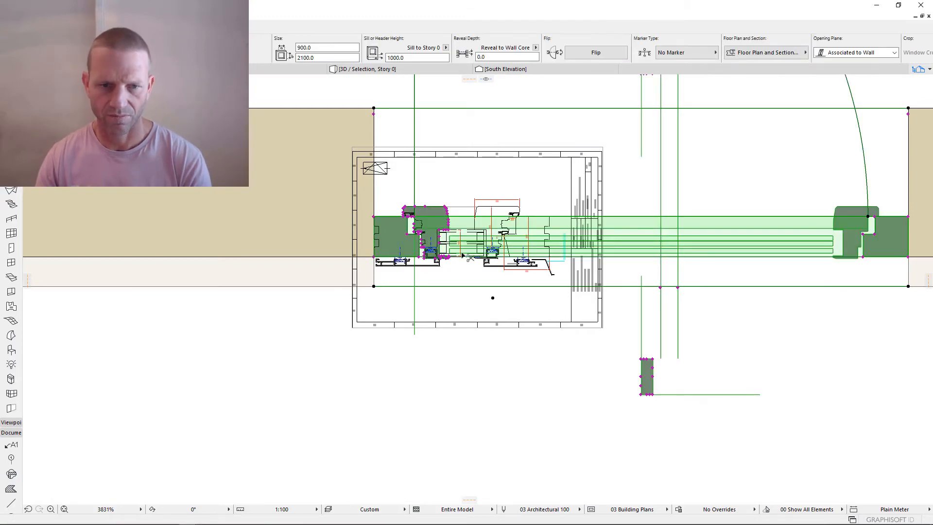
key(ctrl+t)
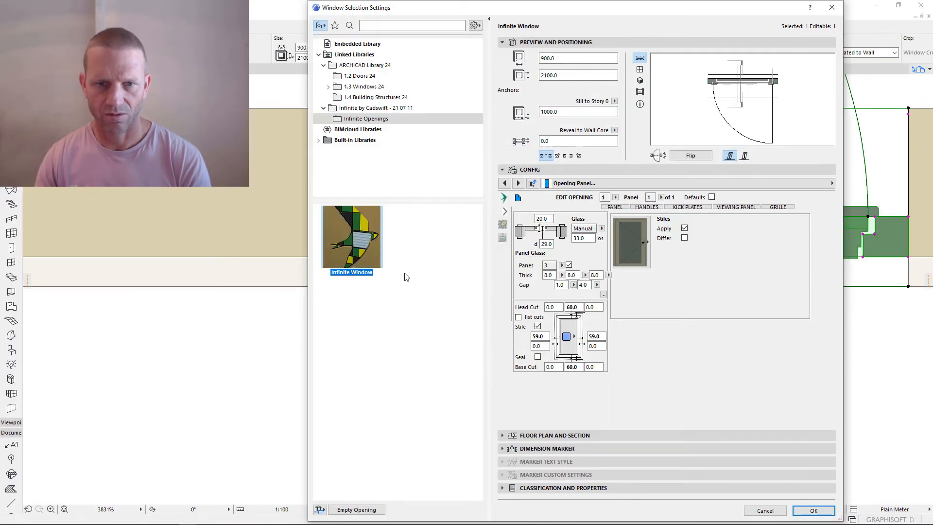
click(518, 198)
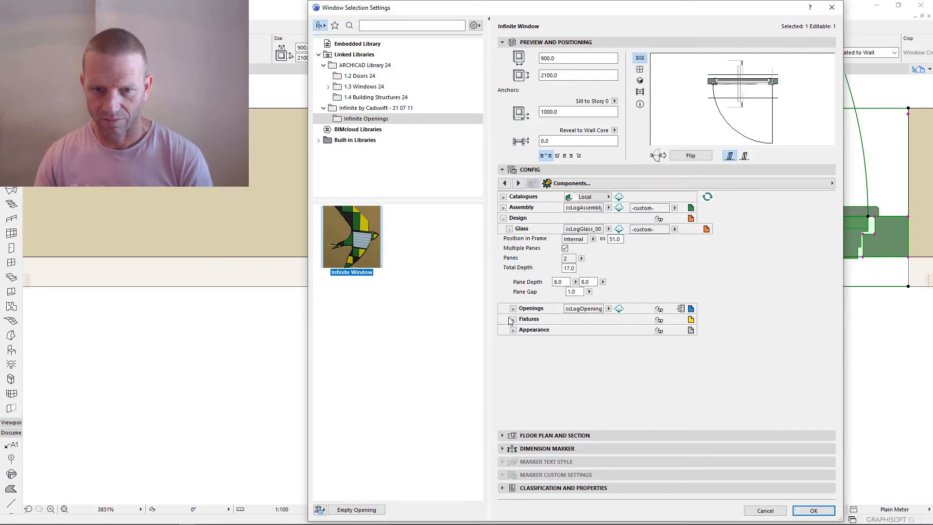
click(512, 319)
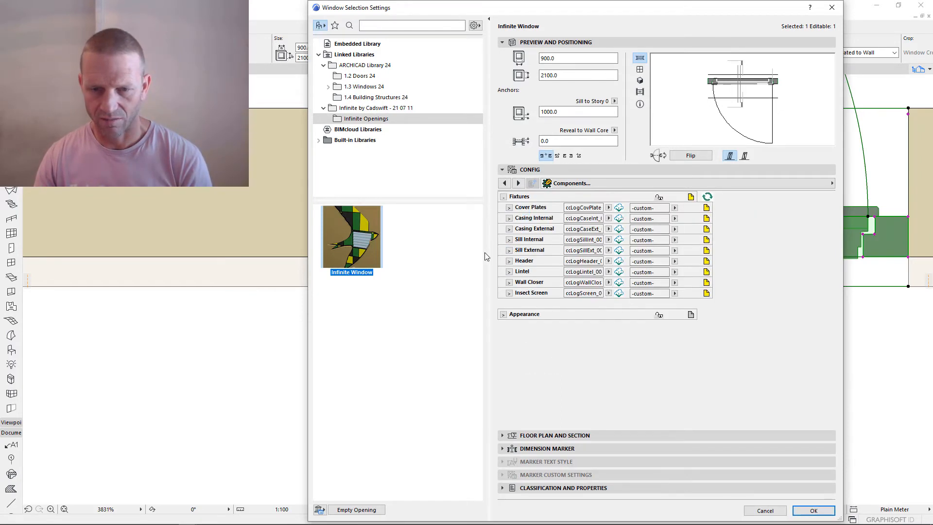
click(707, 208)
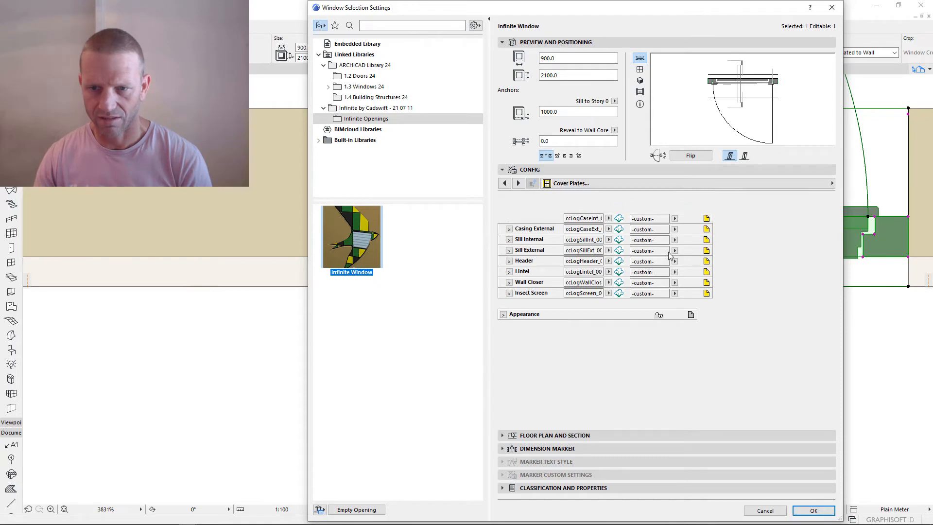
click(556, 229)
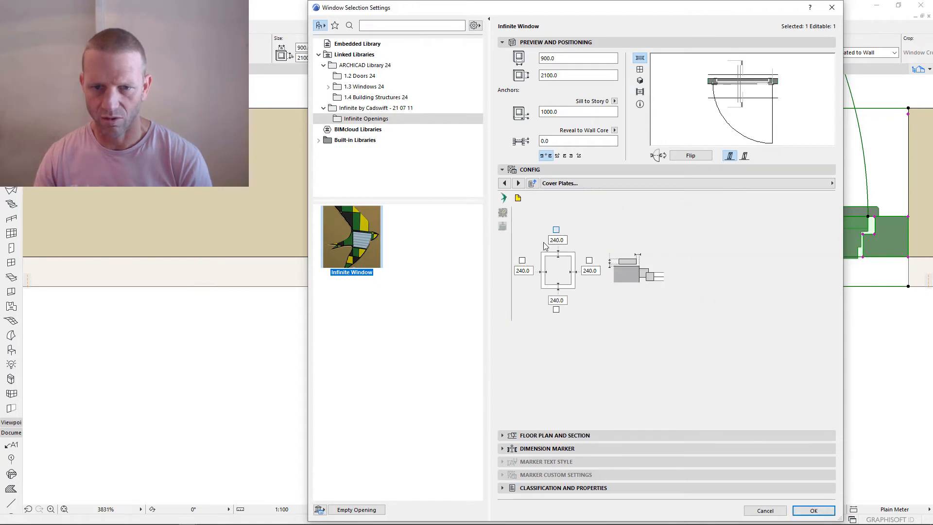
click(522, 261)
click(589, 260)
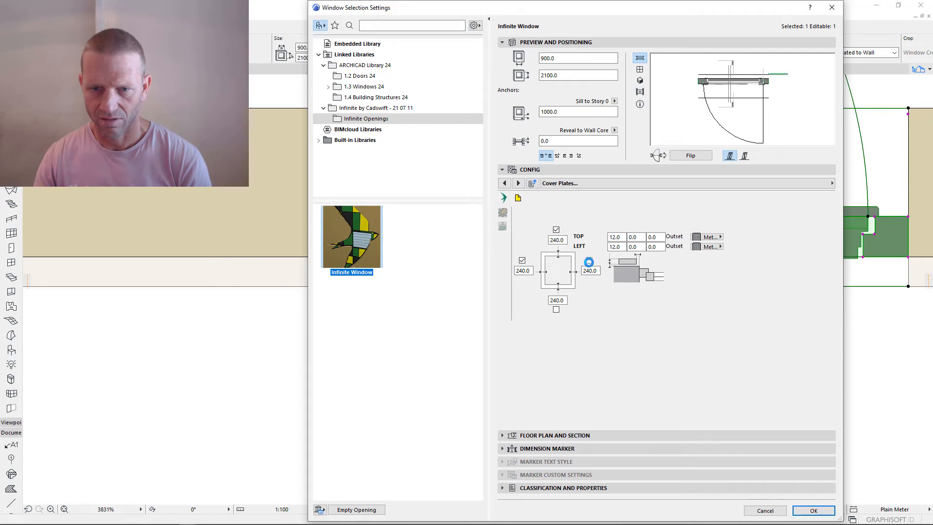
click(555, 309)
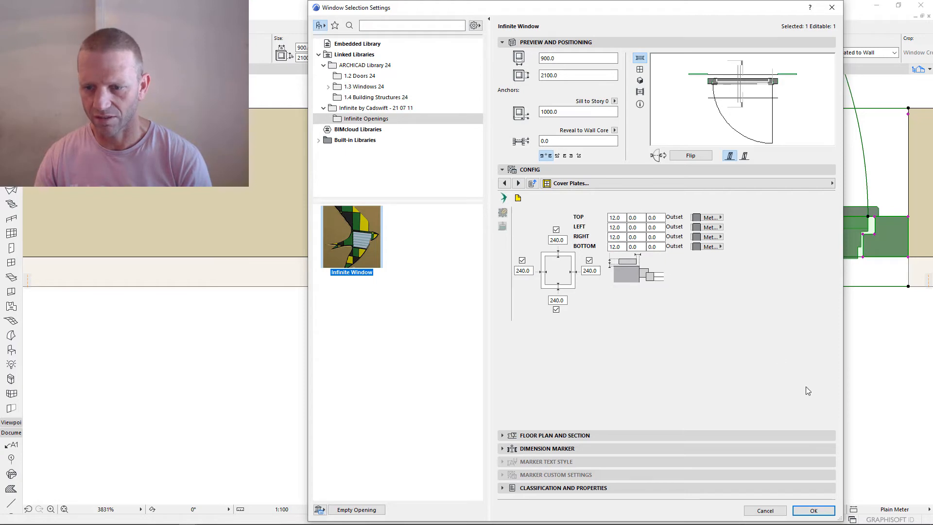
click(811, 511)
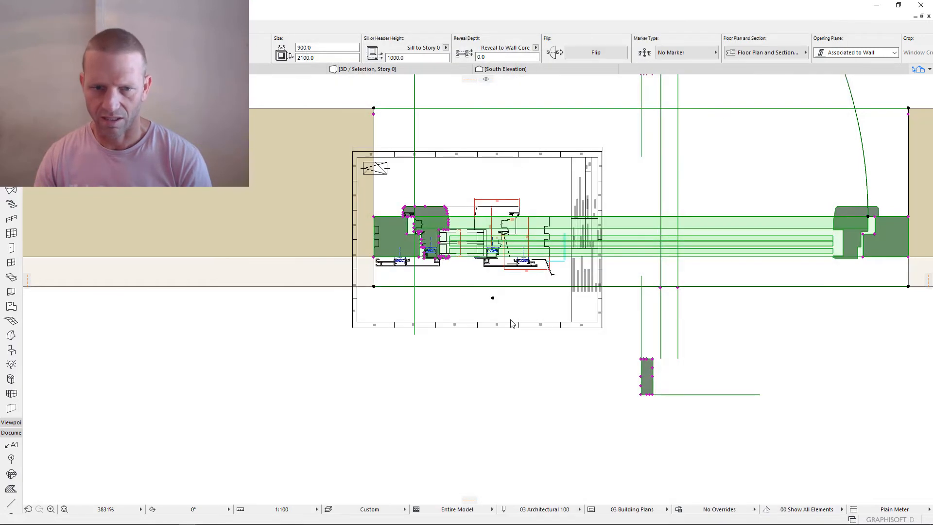
- Compare the cover plates in plan with the aluminium cladding in the section drawing and review the cover plate settings
scroll(372, 286, up, 4)
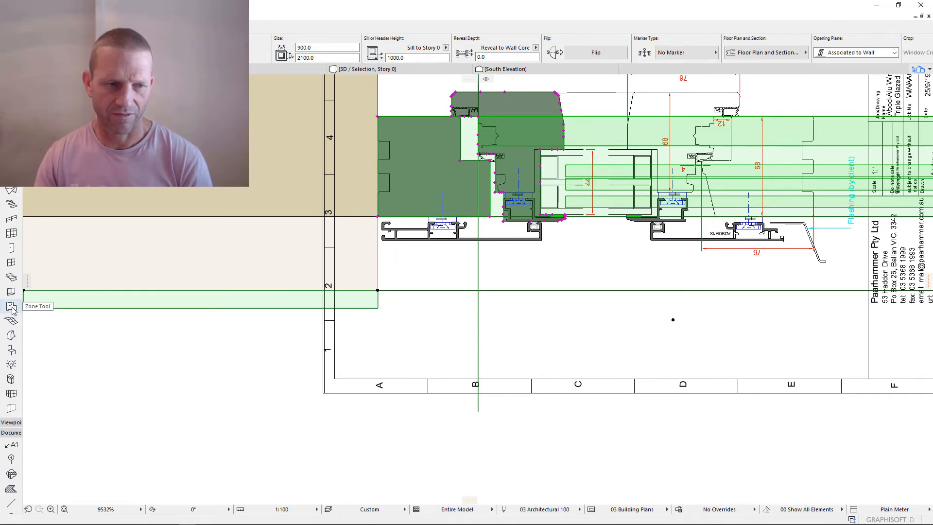
scroll(395, 305, down, 3)
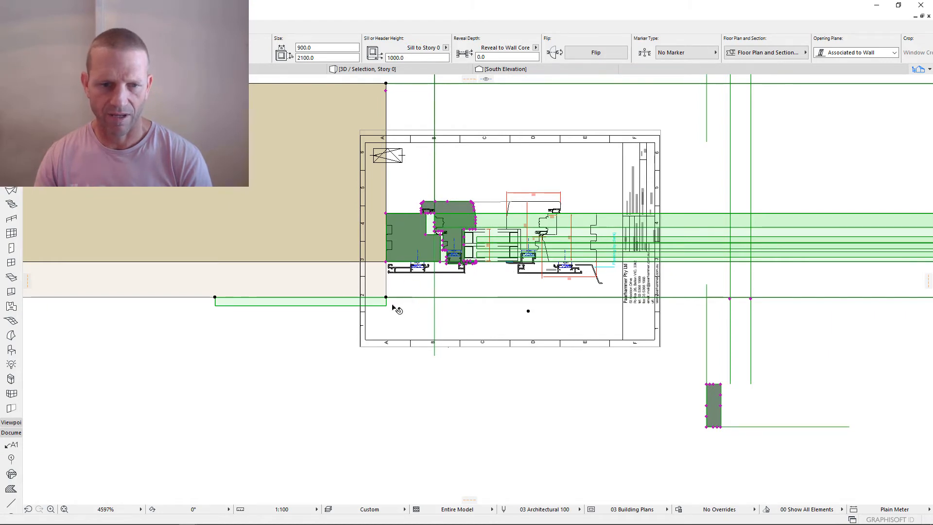
scroll(394, 308, down, 4)
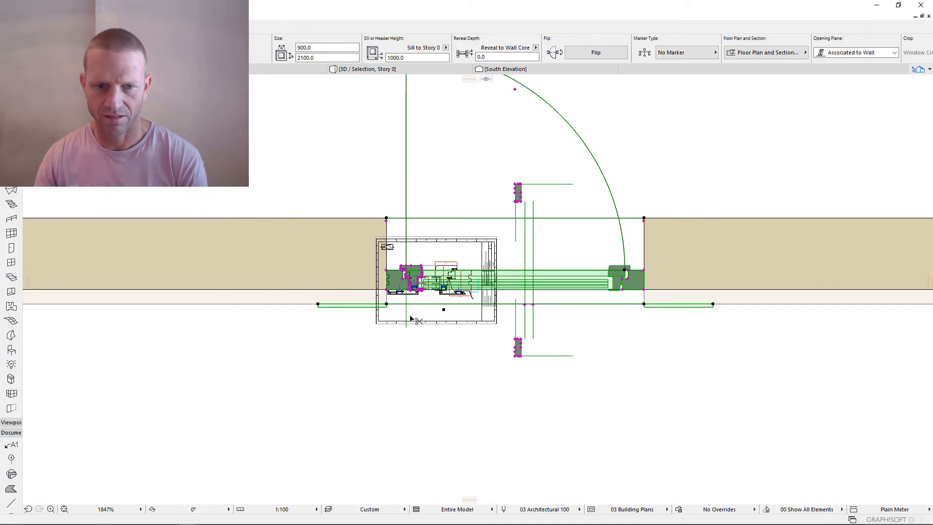
double_click(411, 318)
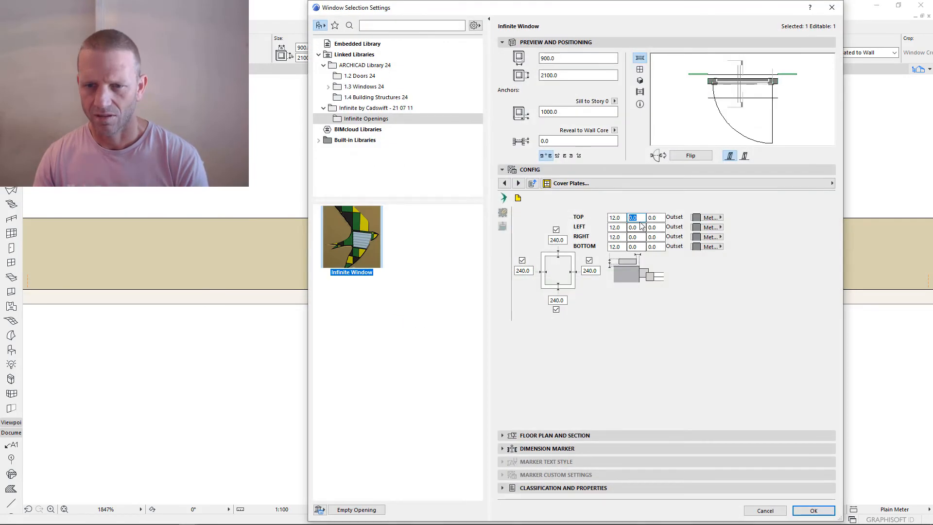
click(814, 511)
- Measure the length of the frame's outer aluminium cladding in the section drawing using a temporary polyline
scroll(398, 292, up, 10)
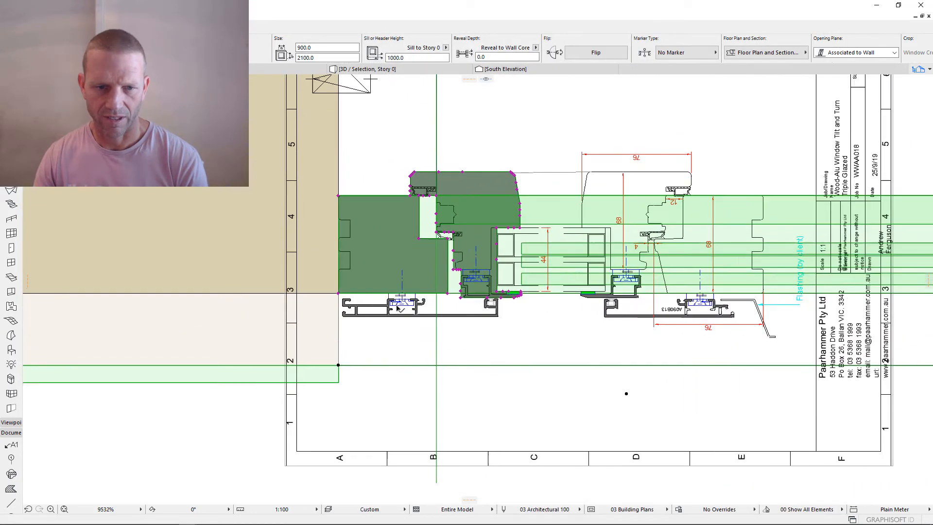
click(11, 503)
key(Escape)
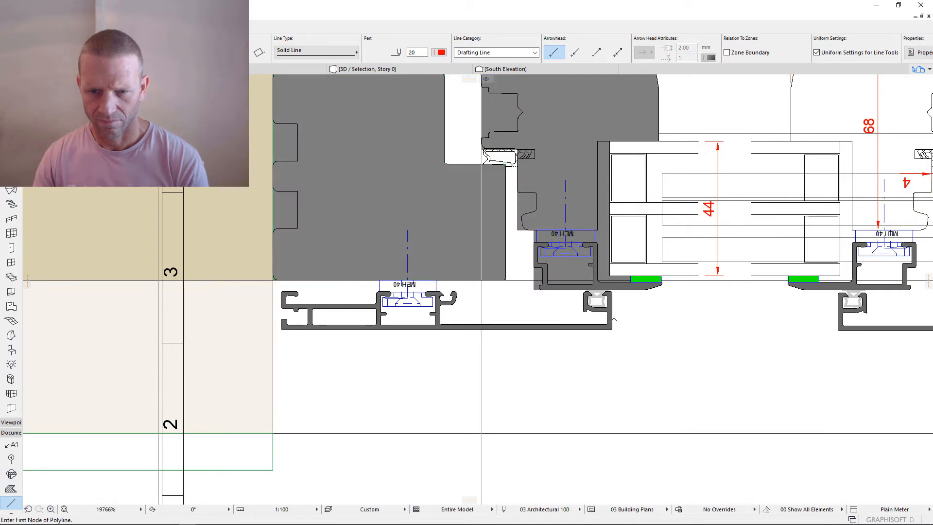
click(612, 318)
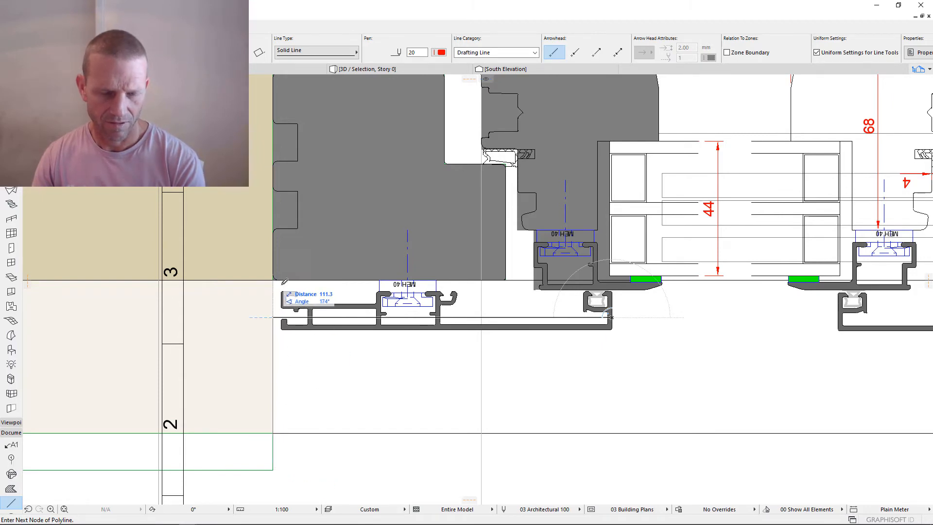
key(Escape)
scroll(593, 365, down, 6)
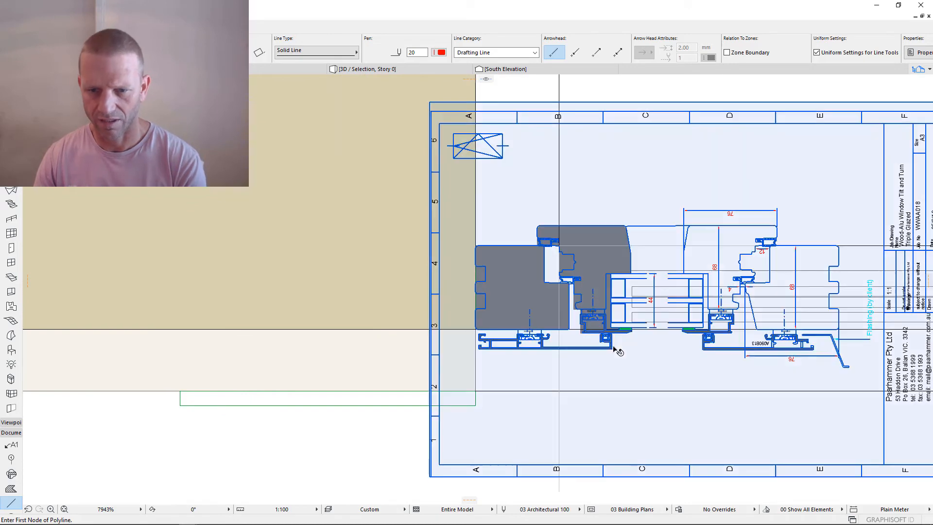
shift+click(617, 351)
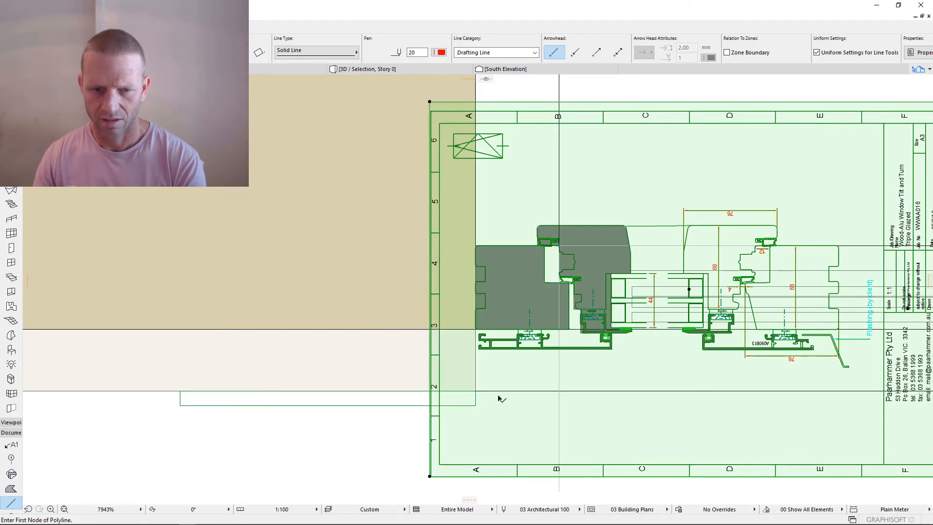
key(Escape)
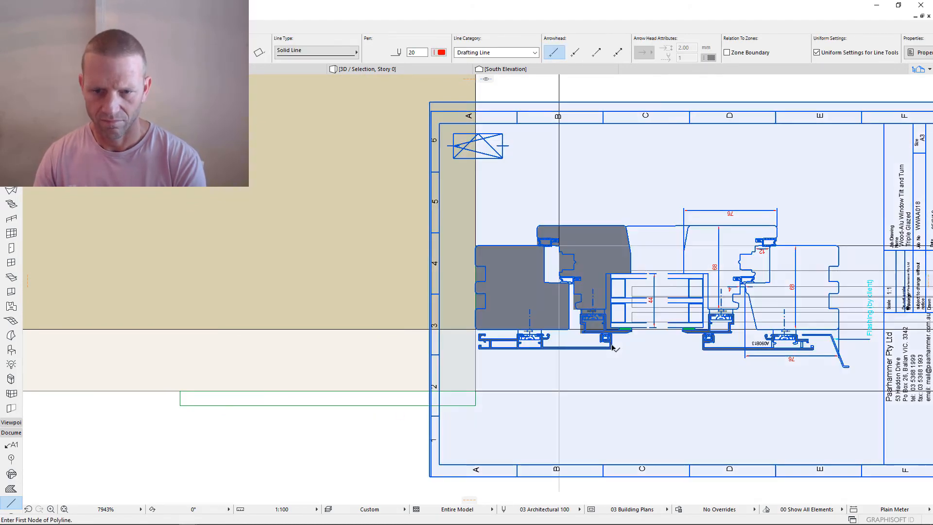
shift+click(613, 347)
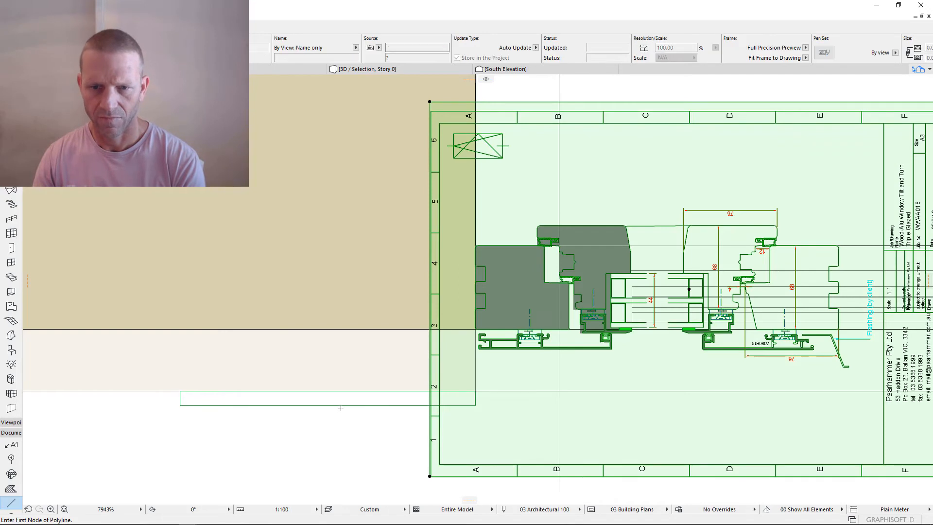
key(Escape)
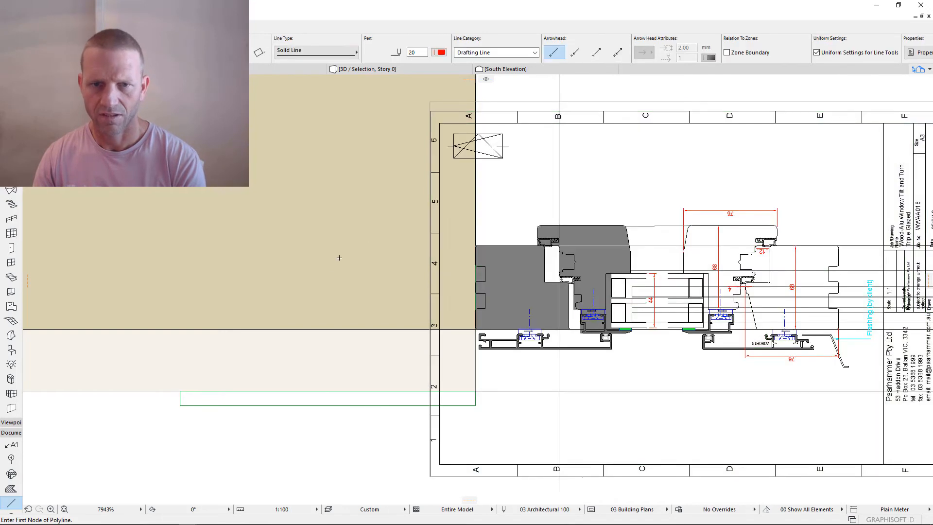
- Set the window's cover plate width to 108 mm on all four sides and preview the window in 3D
shift+click(187, 399)
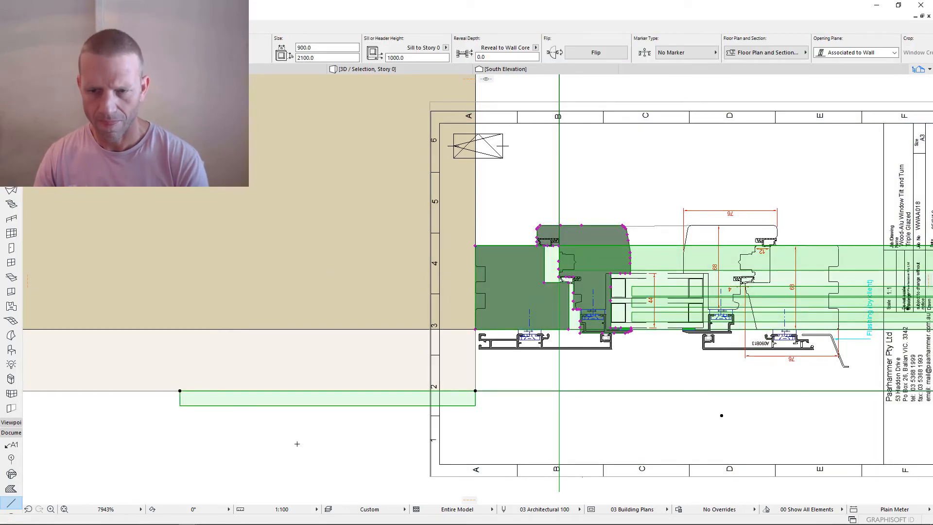
double_click(296, 389)
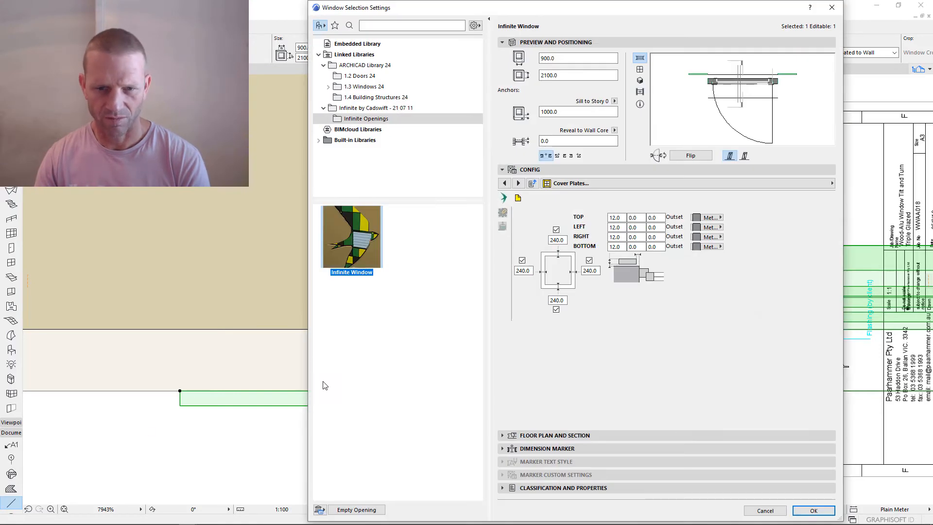
double_click(564, 240)
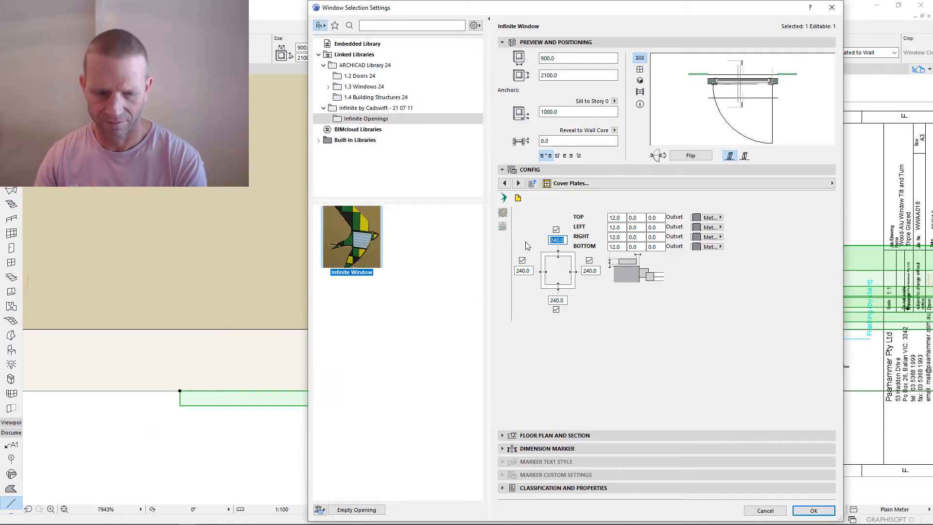
text(108)
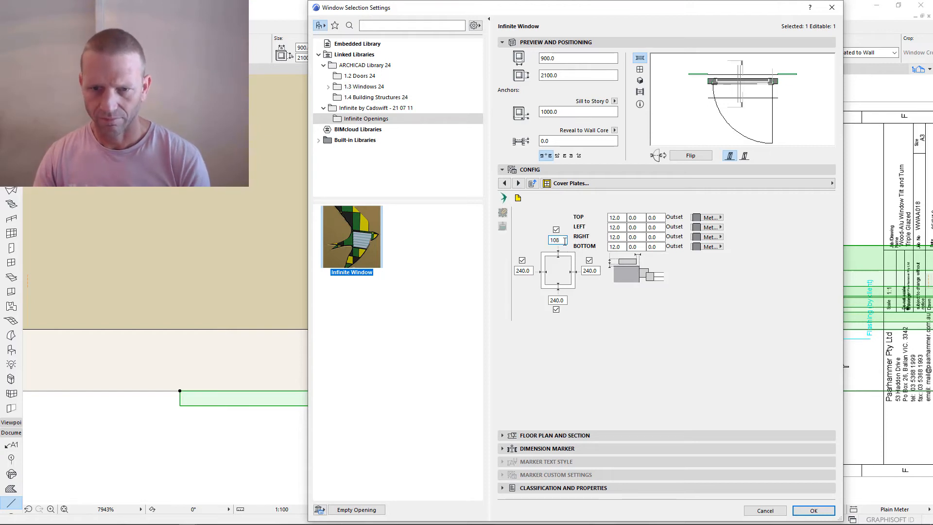
text(.0)
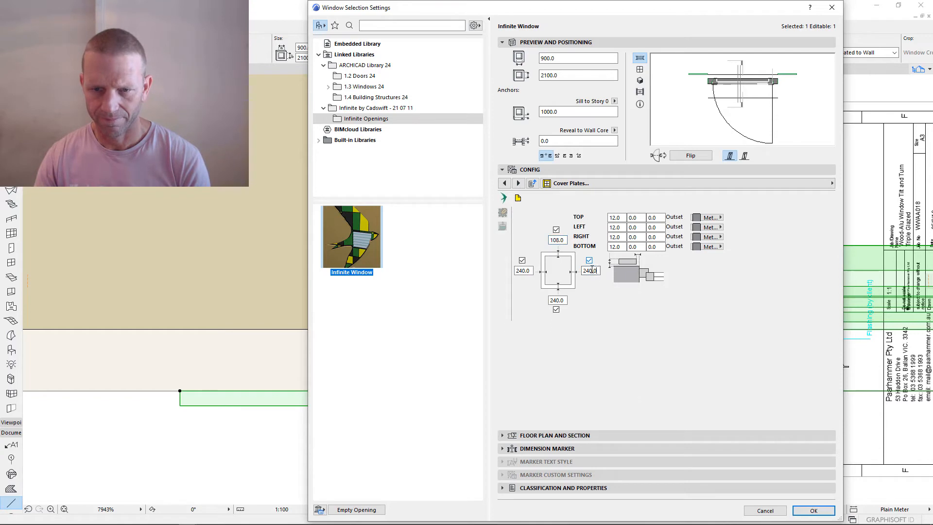
text(108.0108.0)
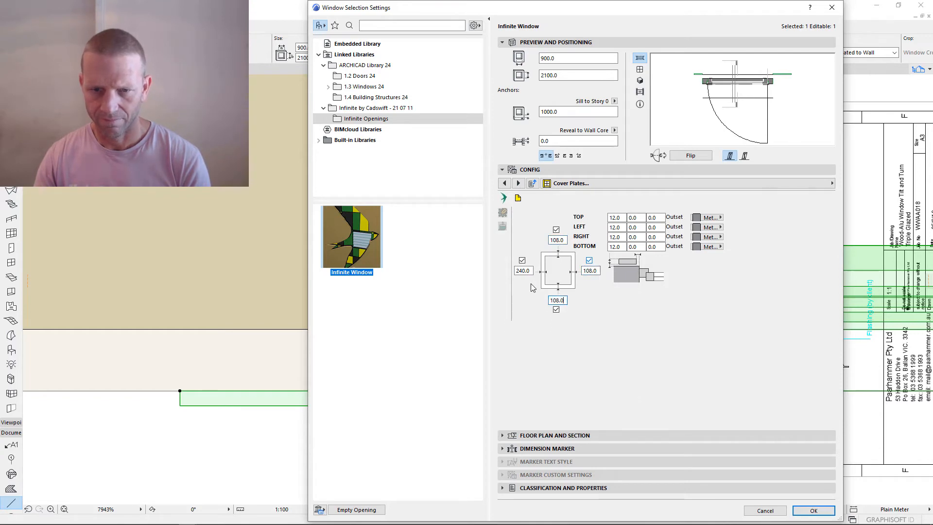
double_click(523, 271)
text(108.0)
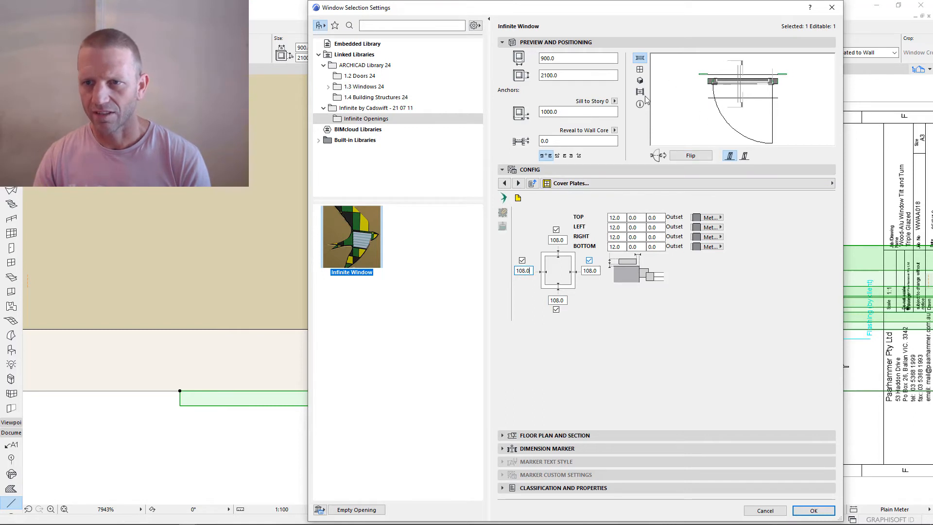
click(640, 81)
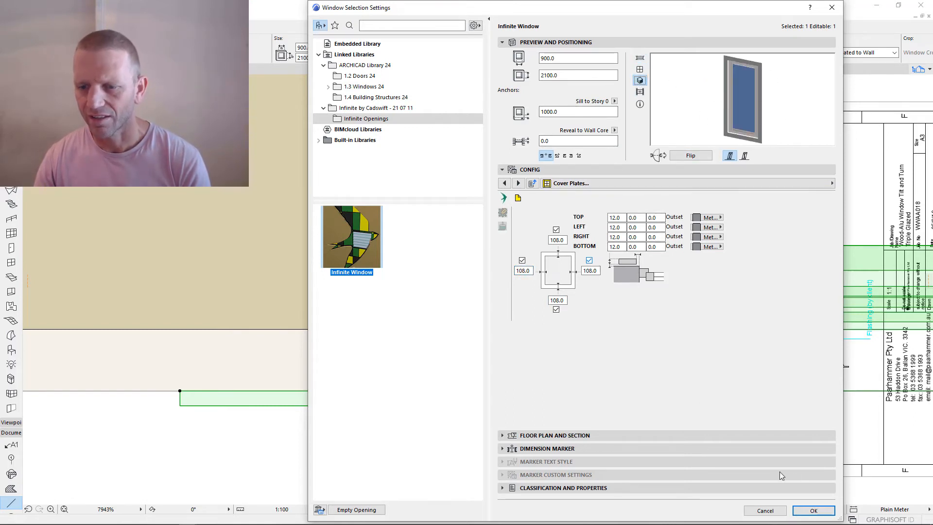
click(814, 511)
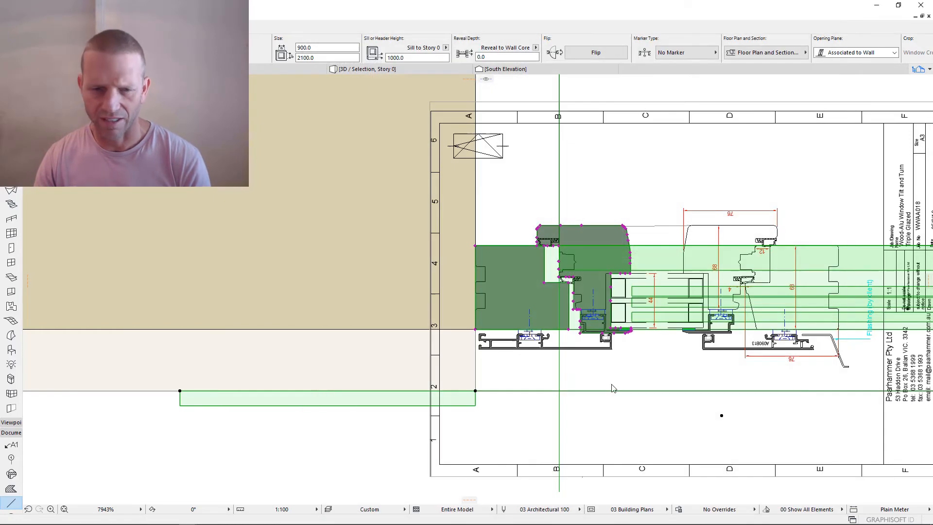
scroll(428, 384, down, 5)
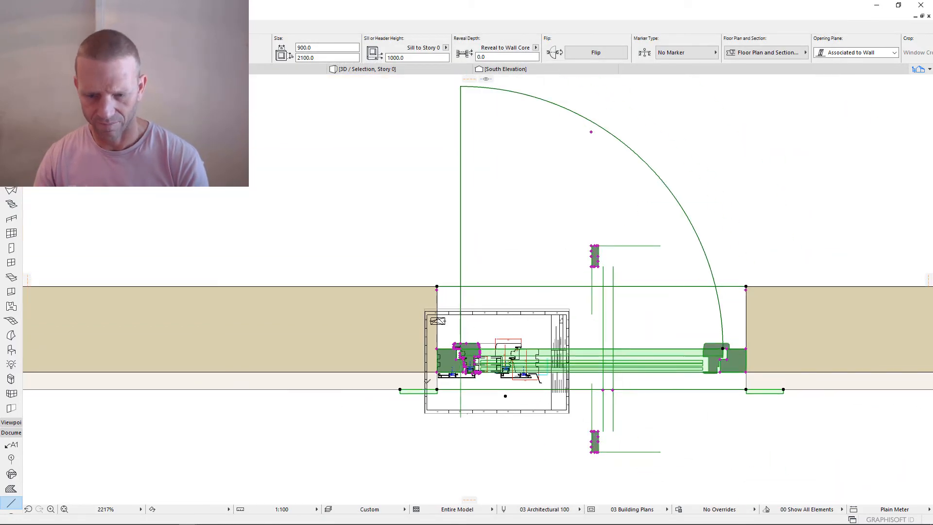
- Inspect the cover plates around the window in 3D, checking the top and bottom corners, and return to the floor plan
key(F5)
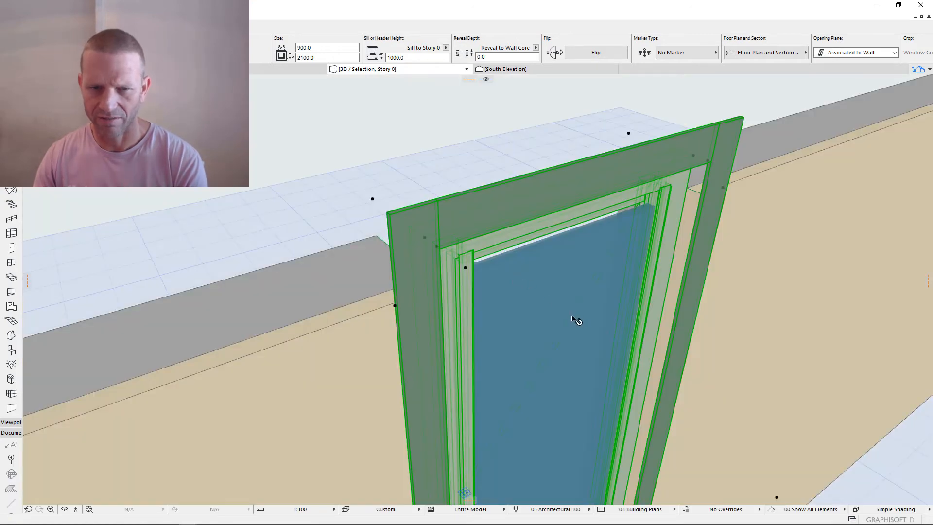
shift+middle_drag(572, 318, 762, 148)
click(777, 97)
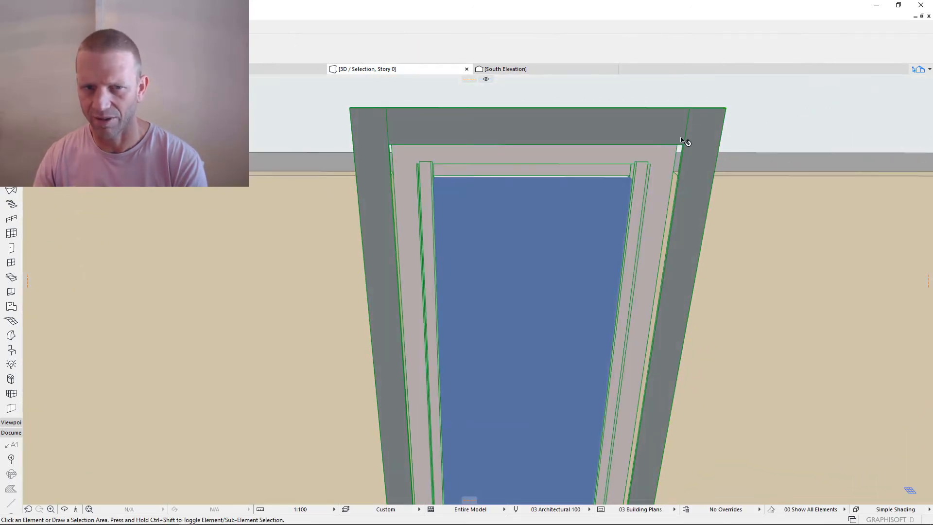
scroll(452, 192, down, 5)
scroll(456, 333, up, 8)
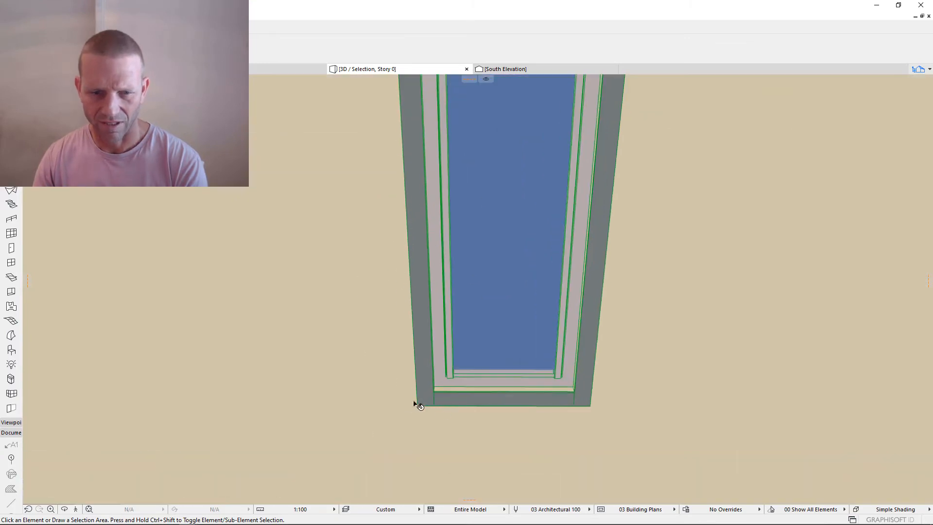
scroll(463, 407, down, 6)
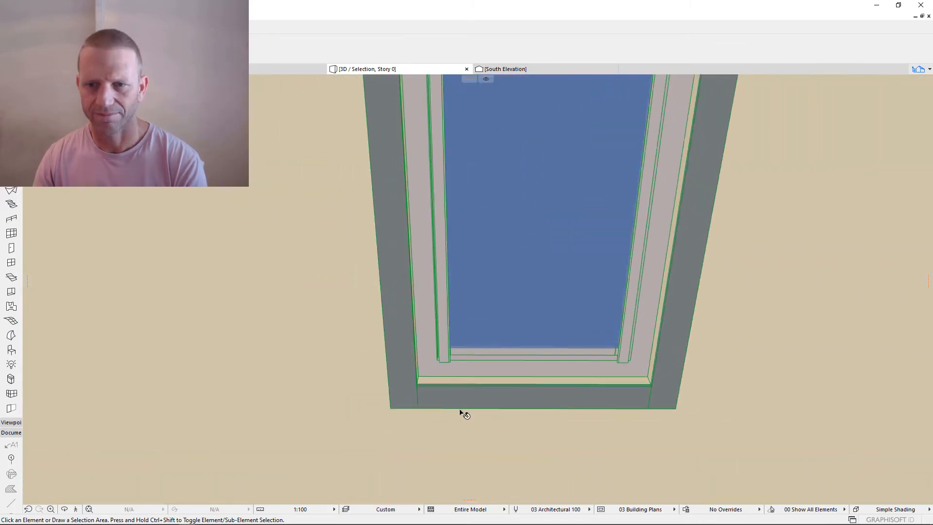
scroll(514, 375, down, 2)
key(F2)
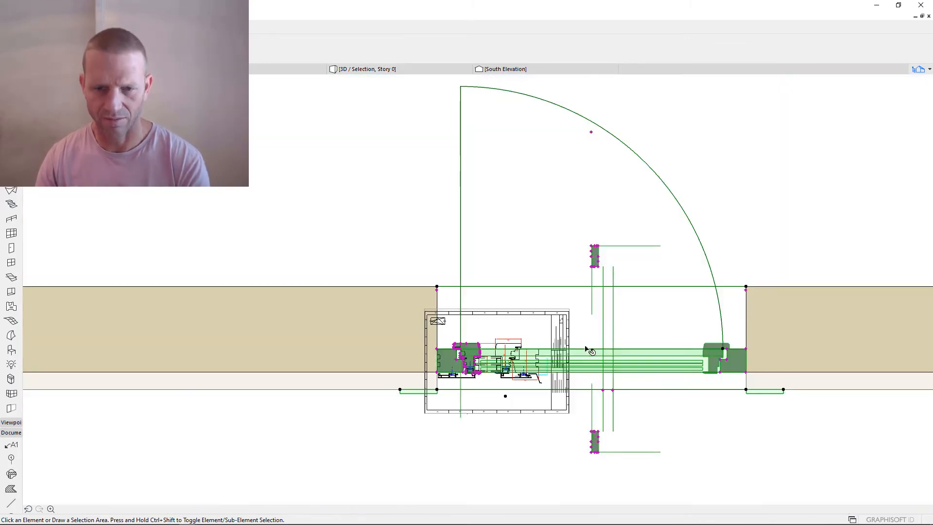
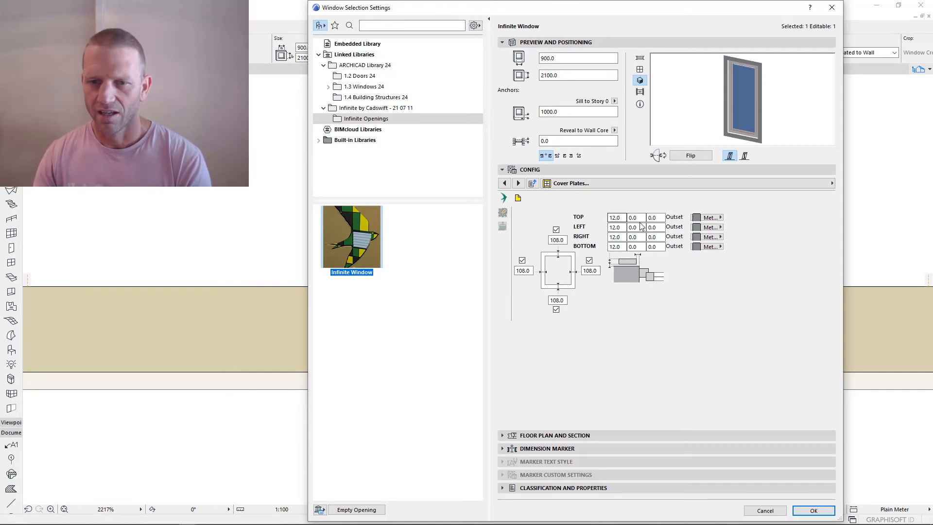
- Try a sideways offset of -180 mm for the window's cover plates
drag(640, 218, 622, 220)
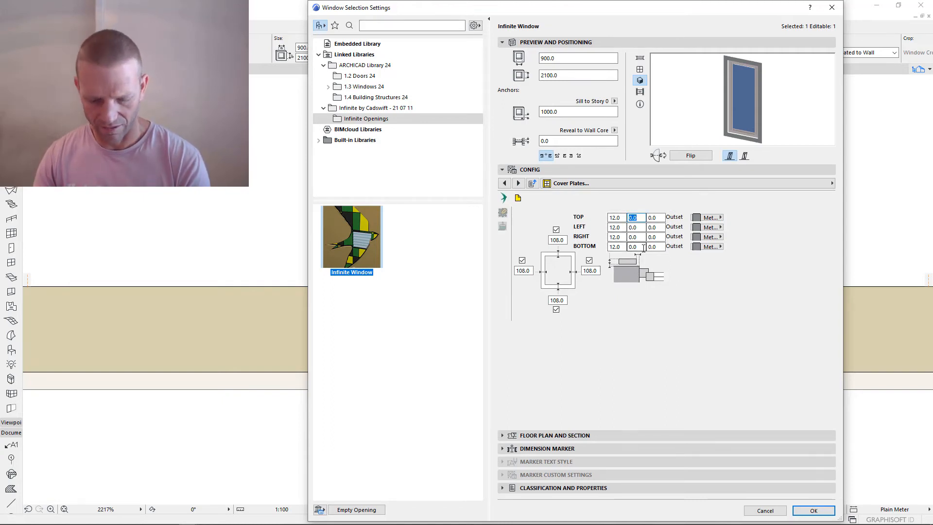
key(BackSpace)
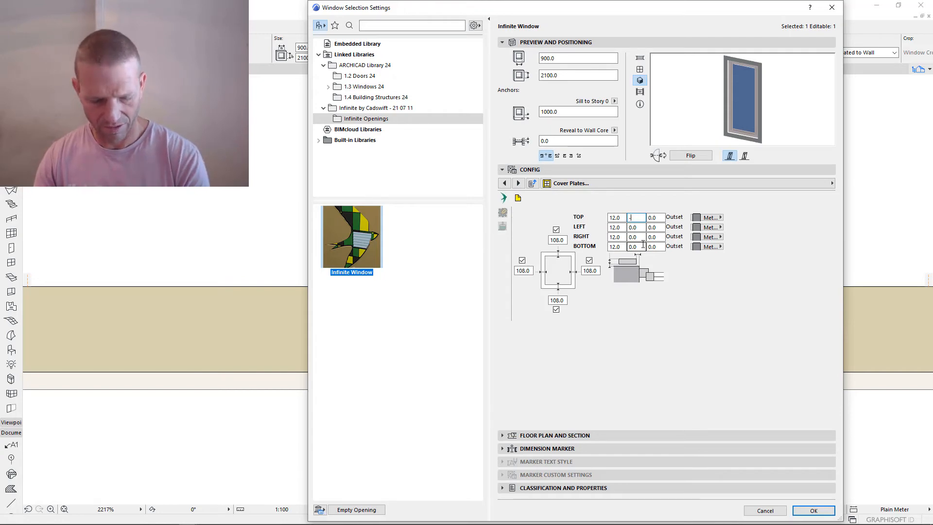
text(-180)
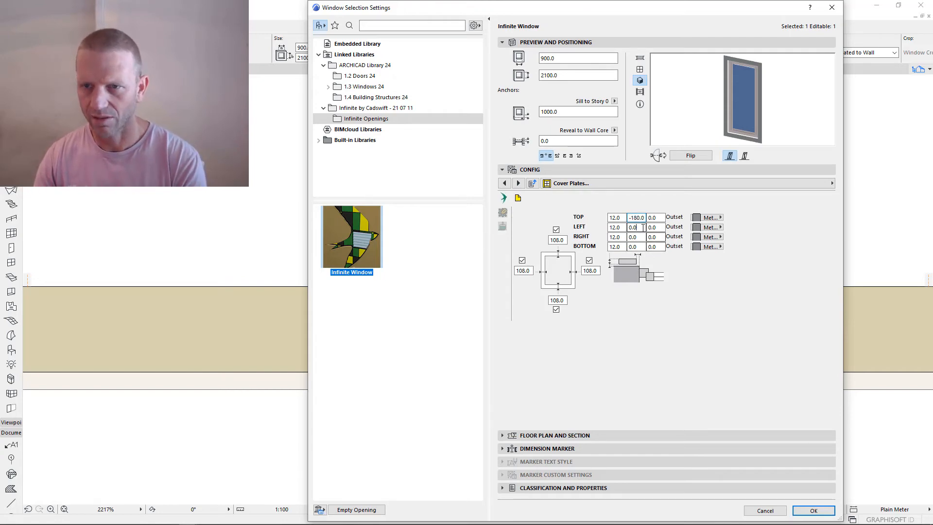
click(655, 237)
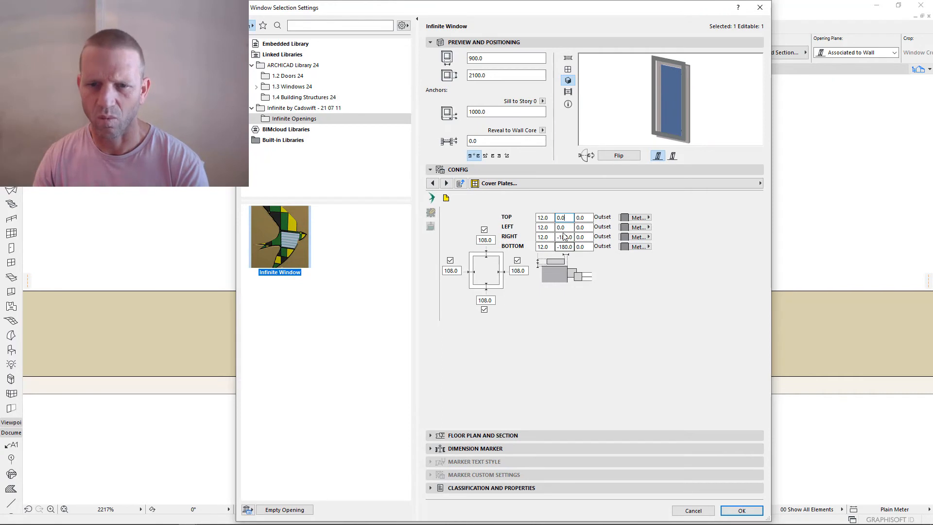
- Set the cover plates' sideways offset to -108 mm on the top, left, right and bottom sides and apply the settings
click(564, 237)
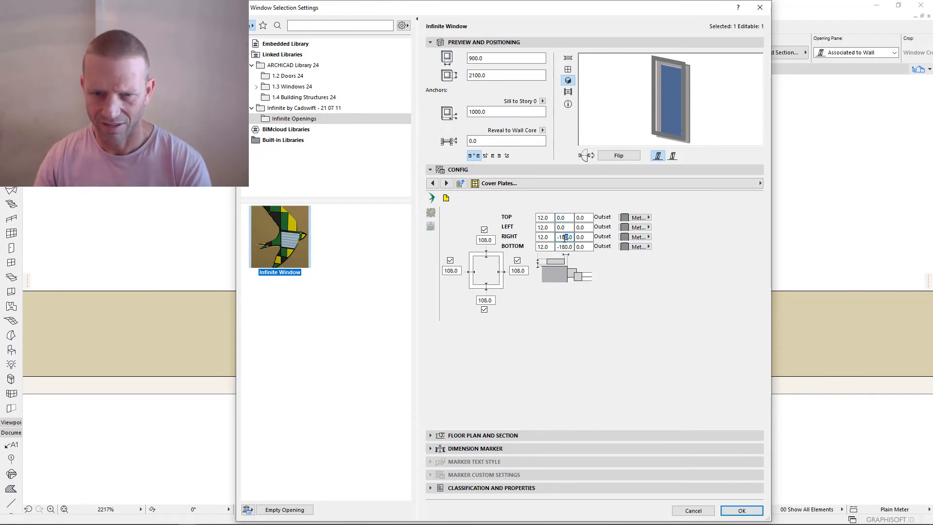
text(08)
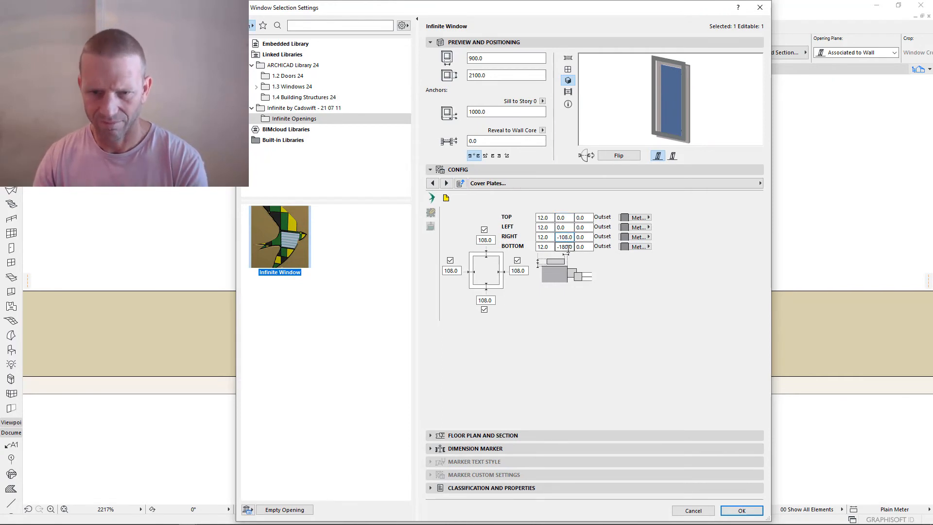
click(568, 246)
drag(574, 238, 555, 218)
text(-108.0)
text(-108.0)
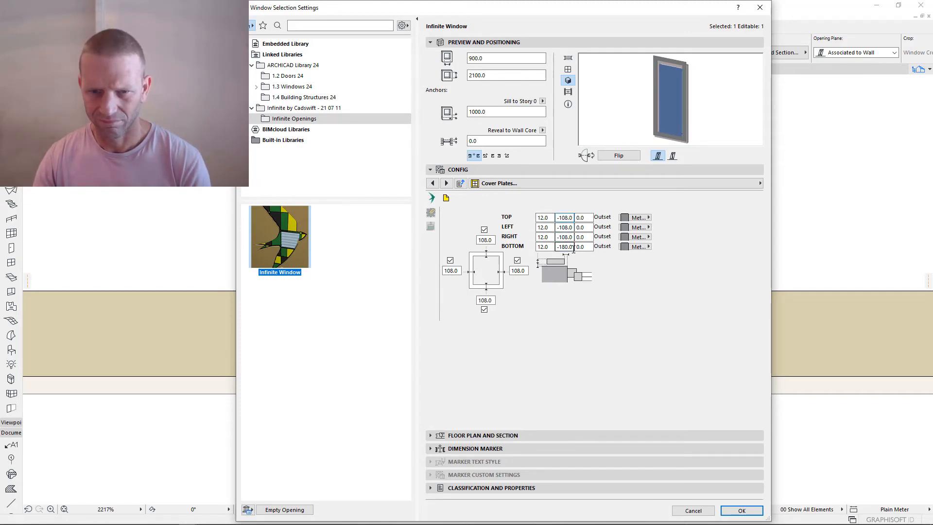
text(-108.0)
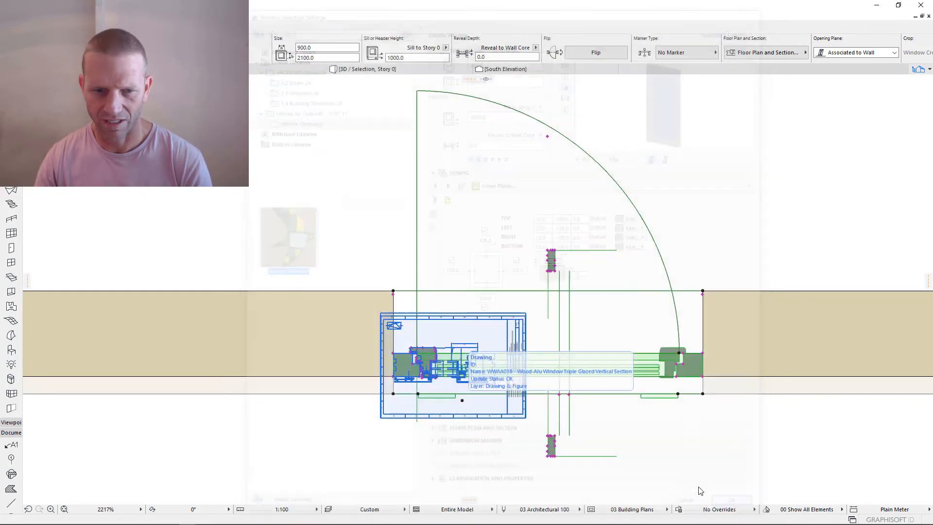
click(742, 510)
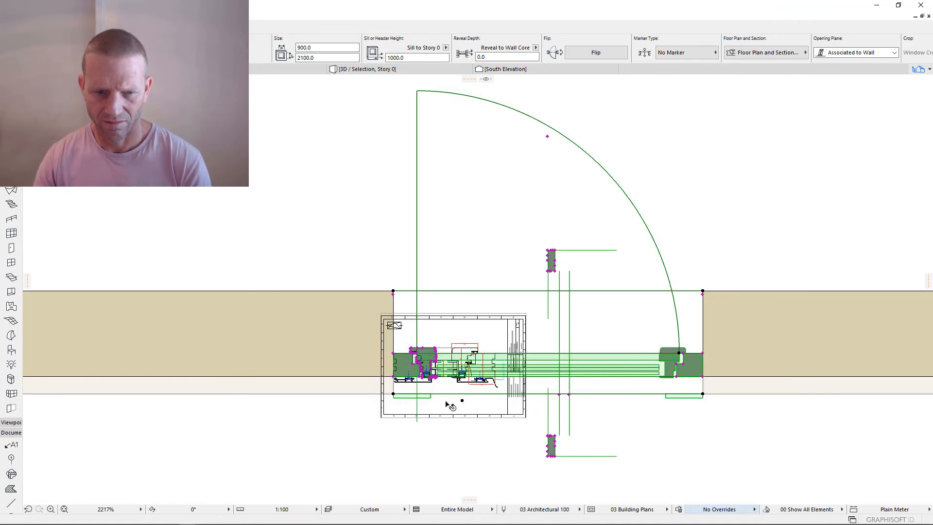
- Measure the distance from the cover plate's inner corner to the aluminium cladding in the section drawing using a temporary polyline
scroll(448, 402, up, 9)
scroll(444, 376, up, 1)
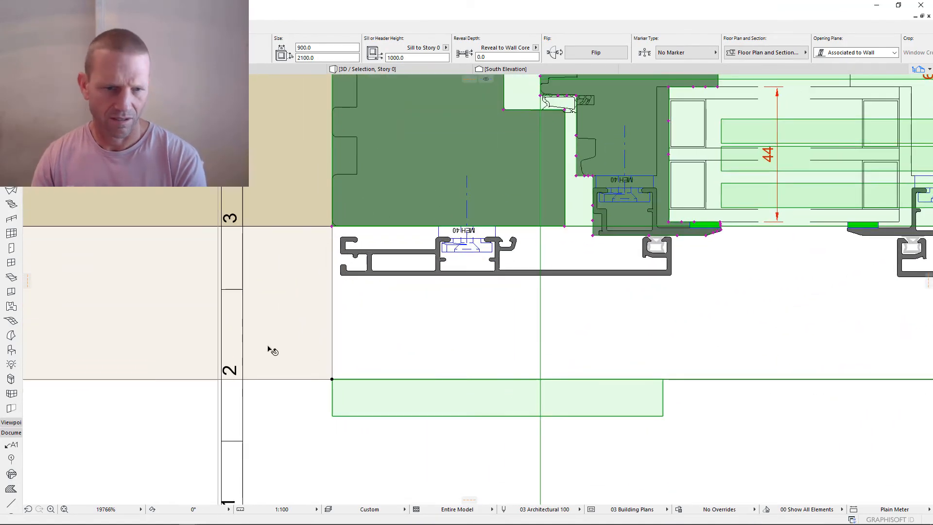
click(11, 503)
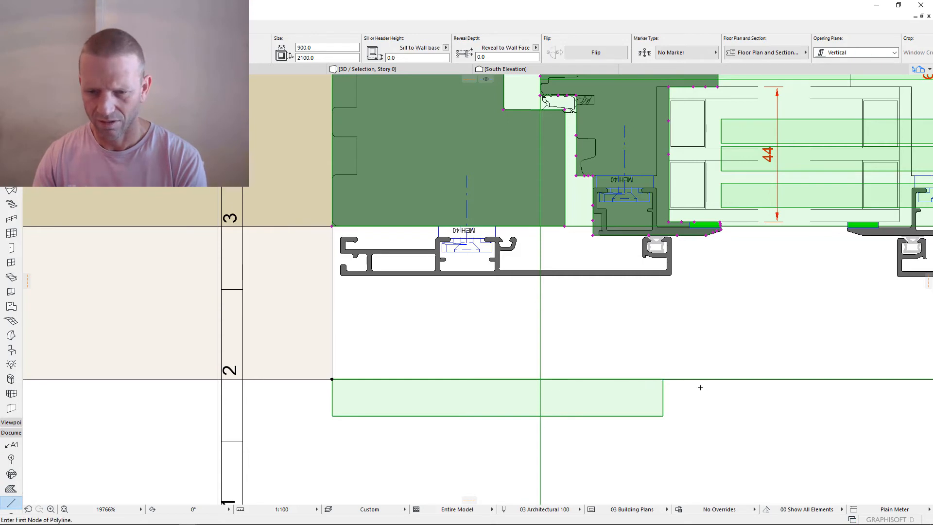
click(662, 379)
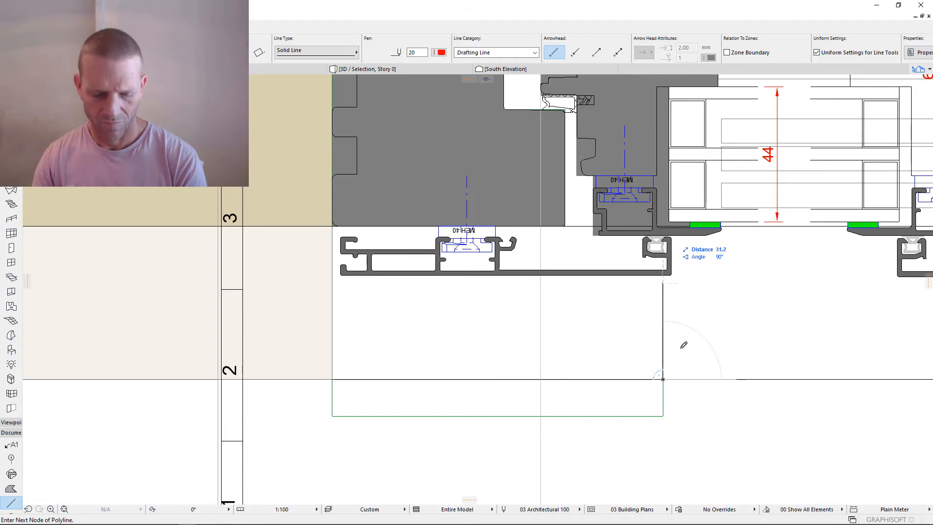
key(Escape)
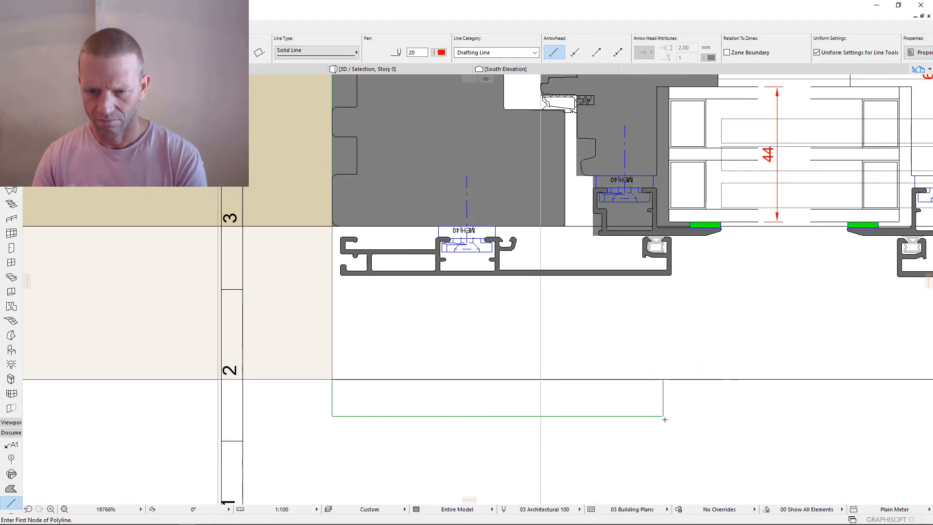
click(663, 379)
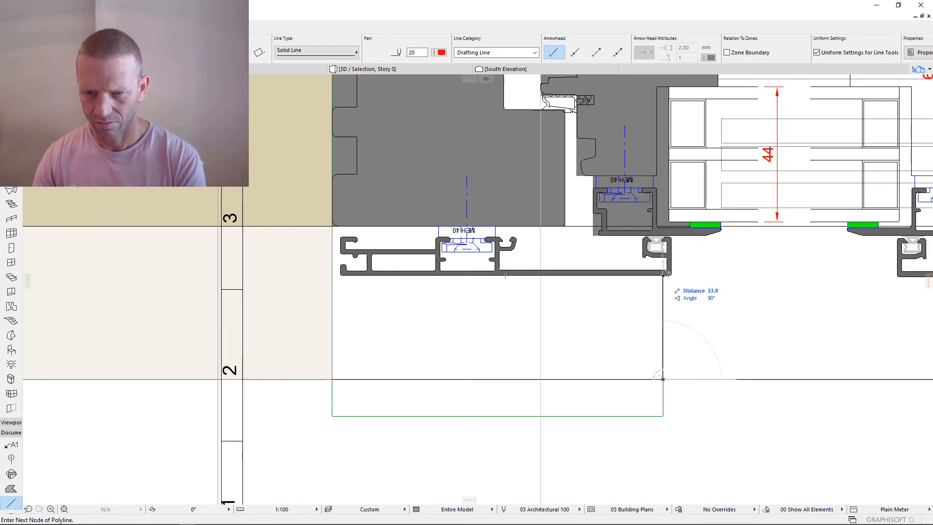
key(Escape)
scroll(600, 345, down, 2)
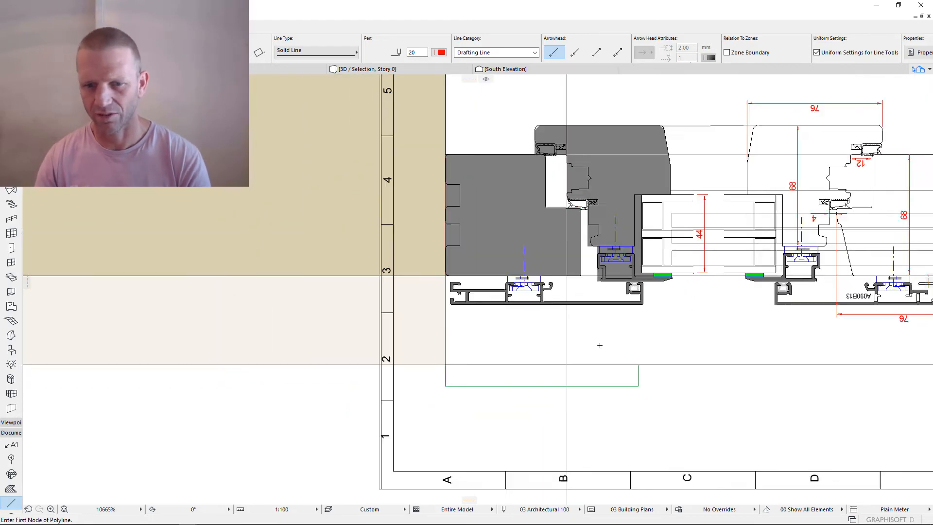
scroll(600, 345, down, 3)
mouse_move(607, 389)
middle_down()
mouse_move(569, 394)
mouse_move(311, 360)
middle_up()
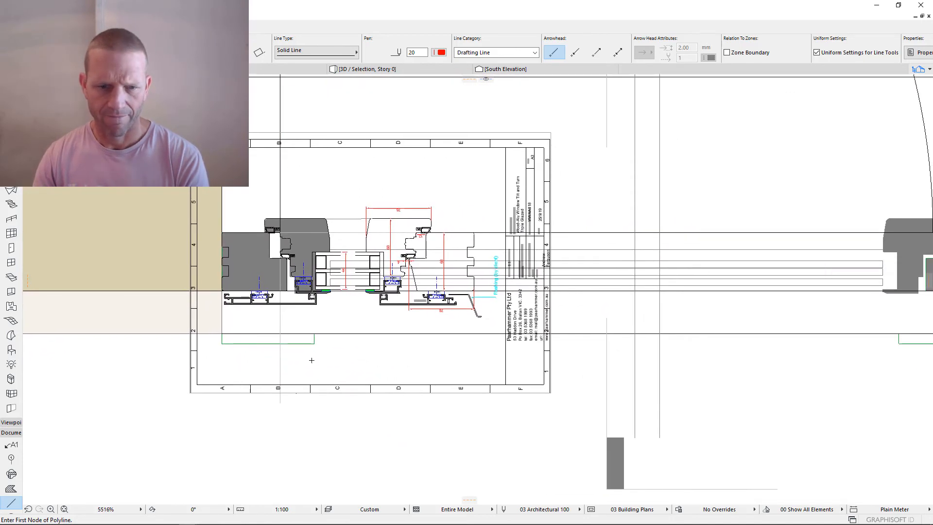
shift+click(323, 335)
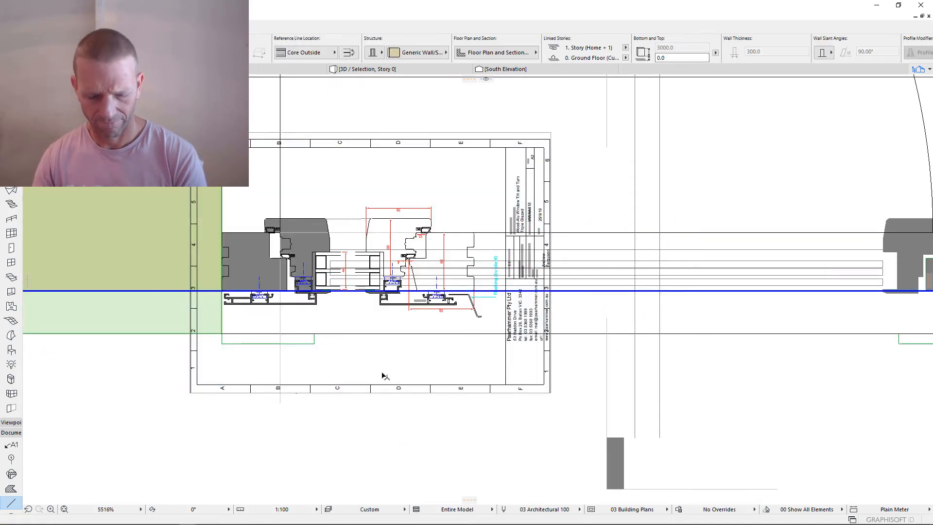
key(ctrl+t)
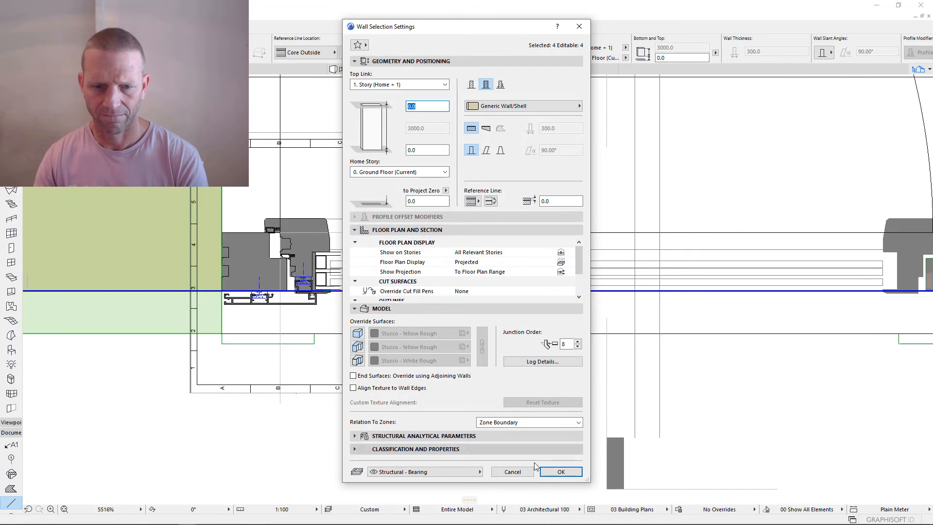
click(513, 471)
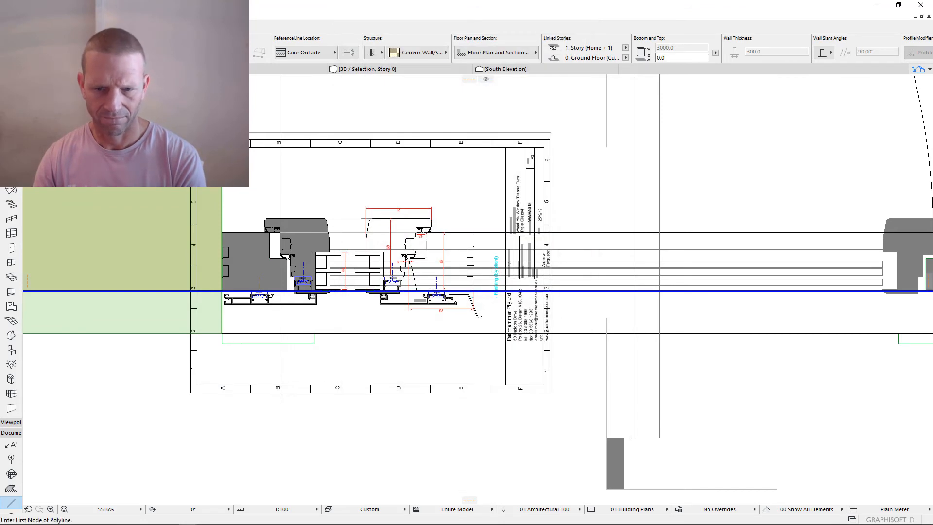
key(Escape)
- Set the Infinite Window's cover plate sideways offset to -110.7 mm on the top, left, right and bottom sides
shift+click(616, 445)
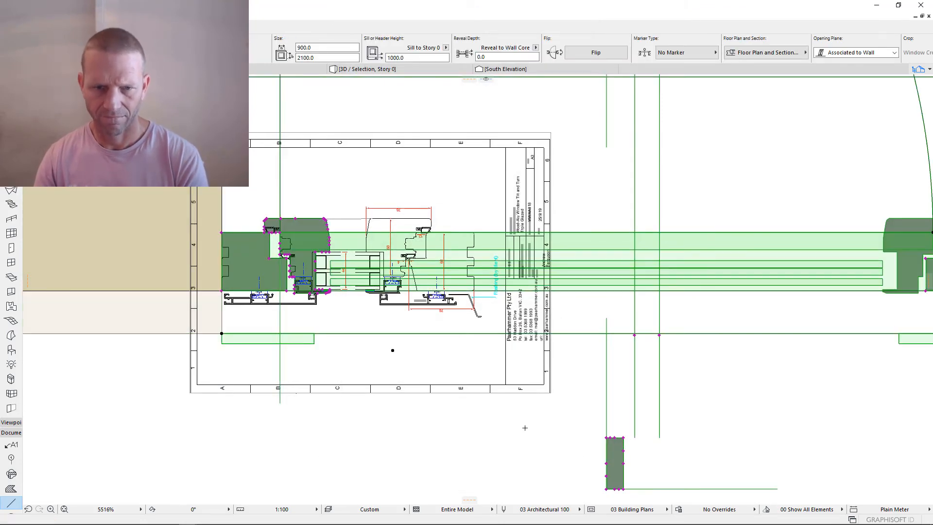
key(ctrl+t)
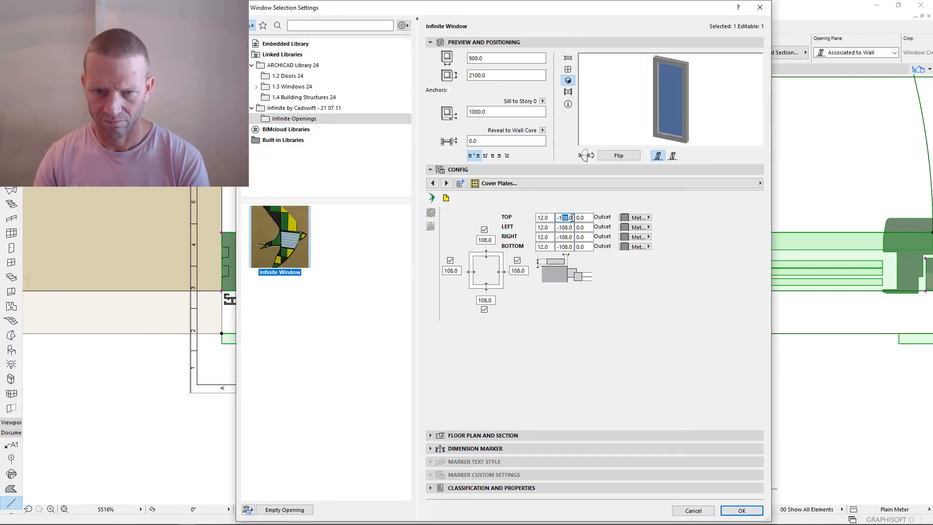
text(-110)
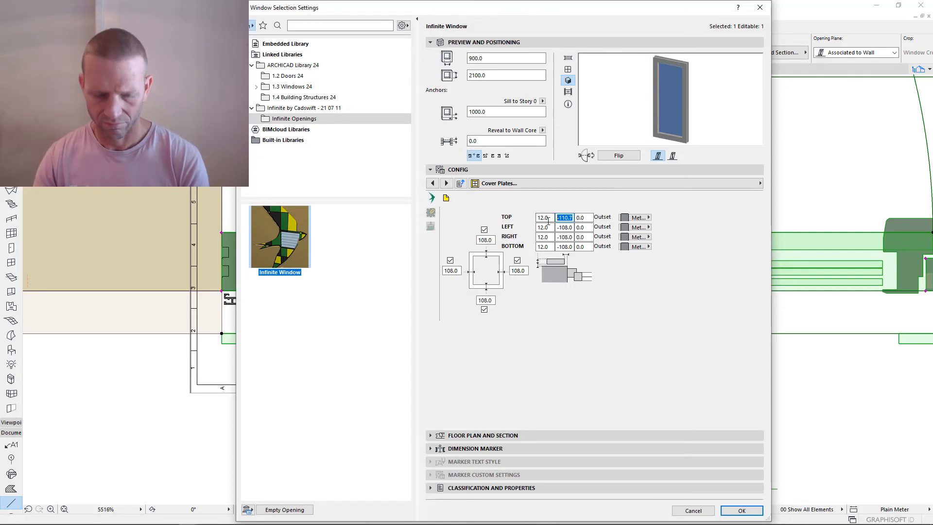
key(ctrl+c)
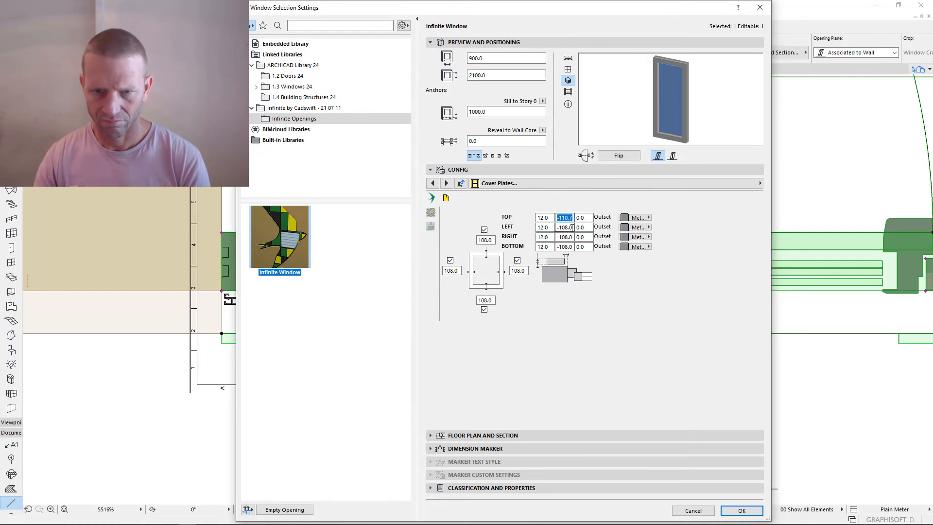
double_click(565, 238)
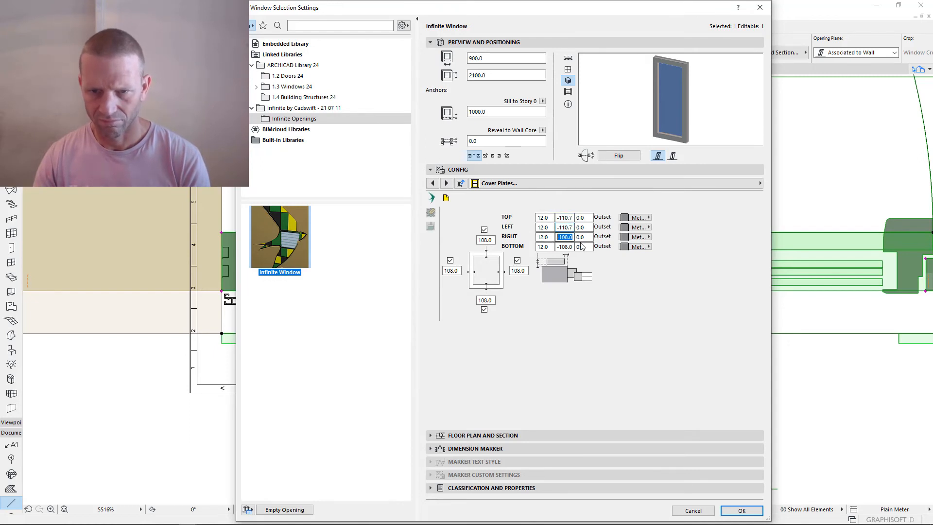
key(ctrl+v)
click(572, 246)
double_click(566, 246)
key(ctrl+v)
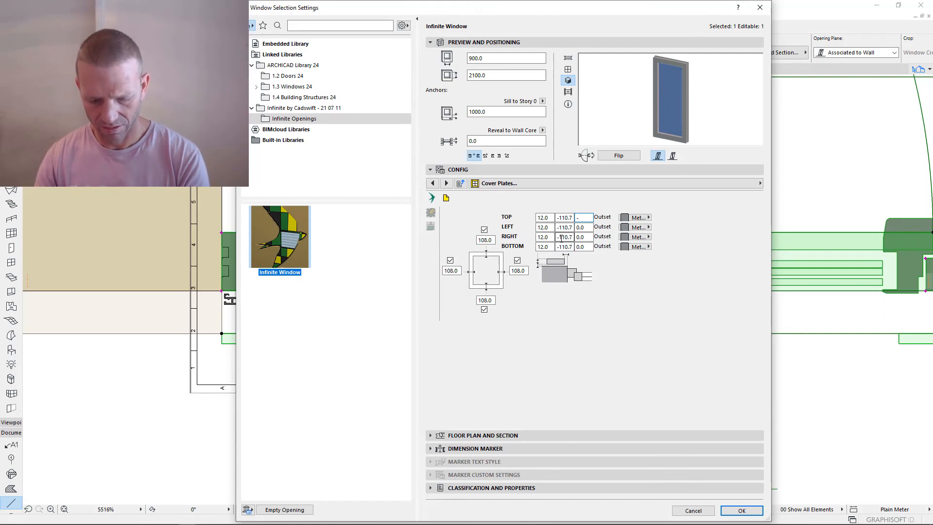
- Set the cover plates' depth offset to -47 mm on the top, left, right and bottom sides
text(47)
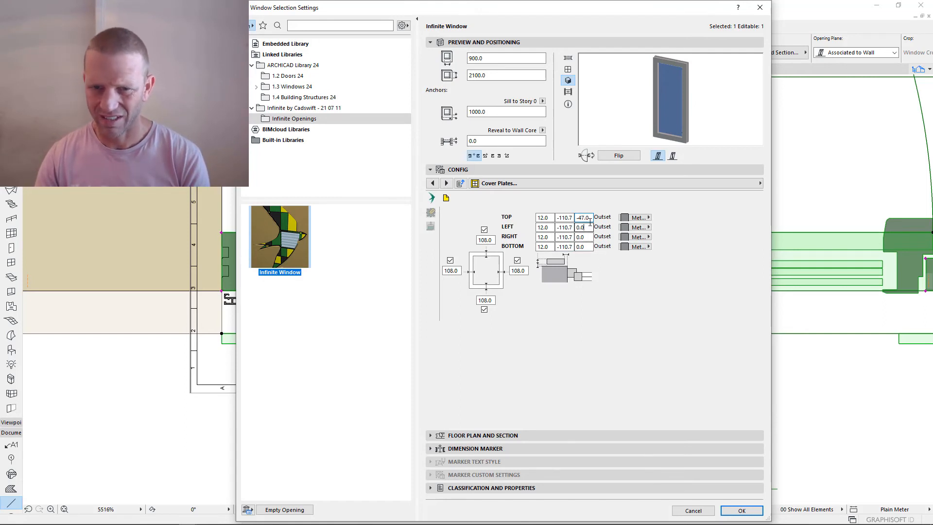
key(Return)
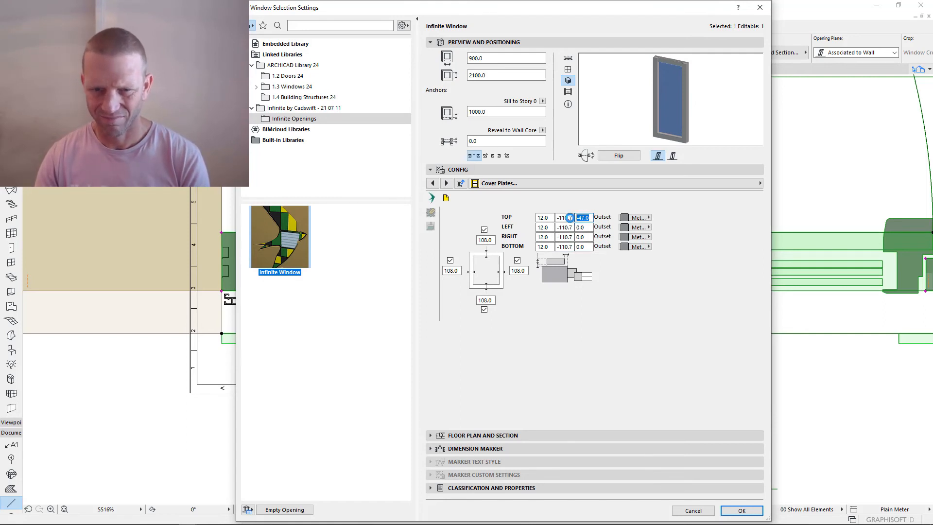
double_click(589, 229)
key(ctrl+v)
key(ctrl+v)
double_click(582, 247)
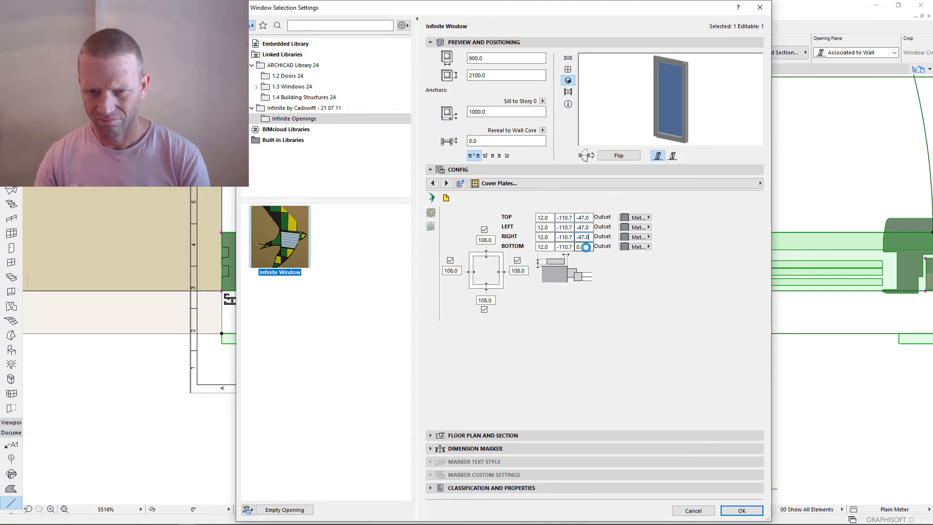
key(ctrl+v)
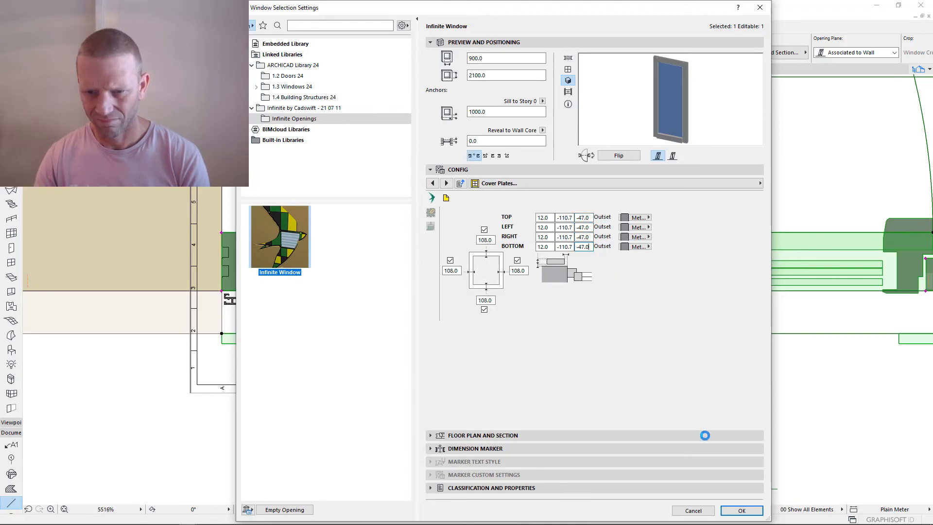
- Apply the cover plate settings and compare the cover plate in plan with the aluminium cladding of the section drawing
click(752, 509)
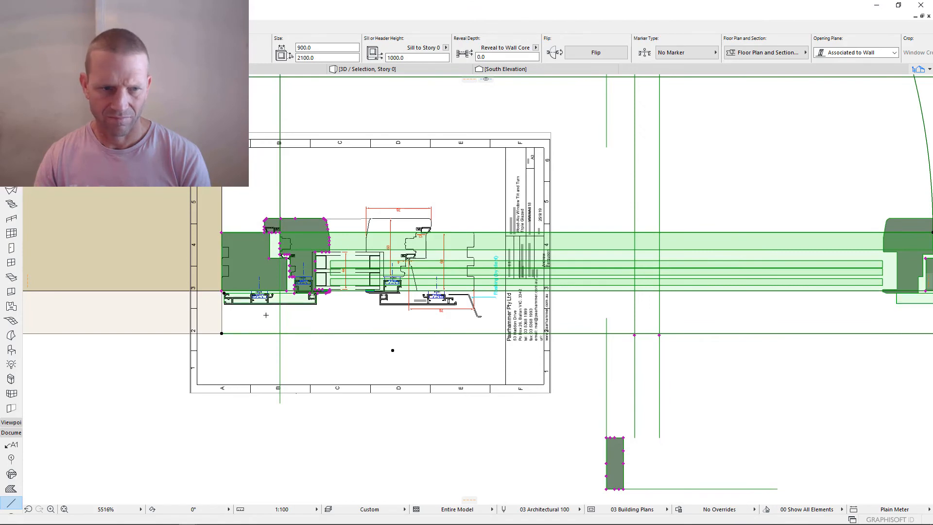
scroll(266, 315, up, 8)
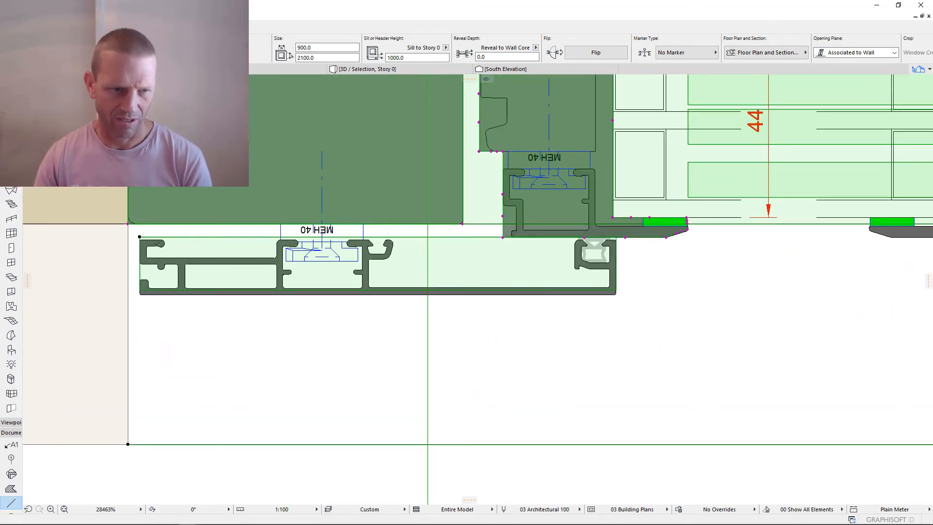
scroll(208, 273, down, 9)
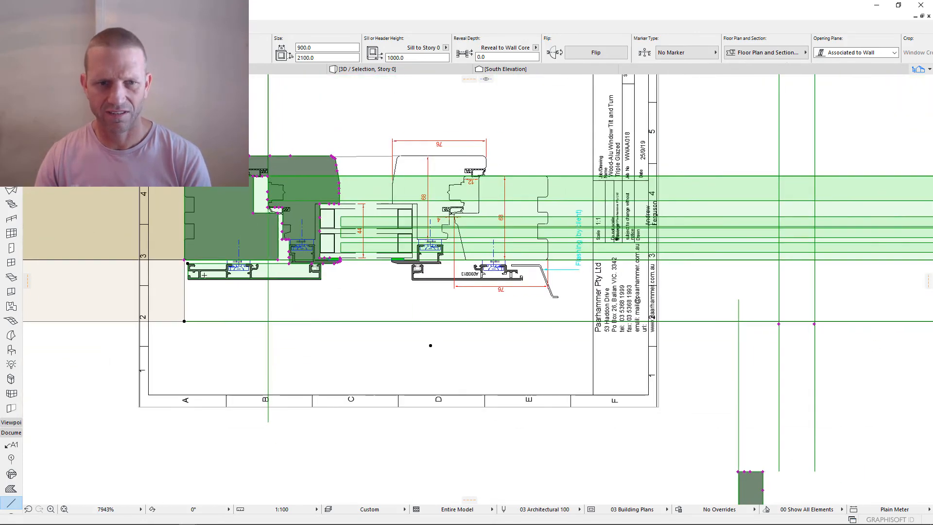
key(Escape)
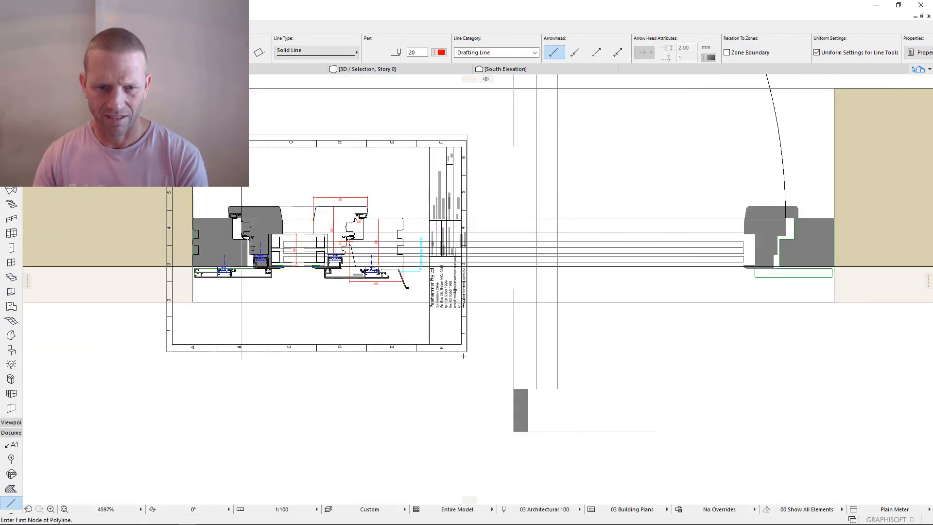
- Move the manufacturer's section drawing clear of the window, to the open area below and right of it in plan
shift+click(465, 351)
key(ctrl+d)
click(414, 310)
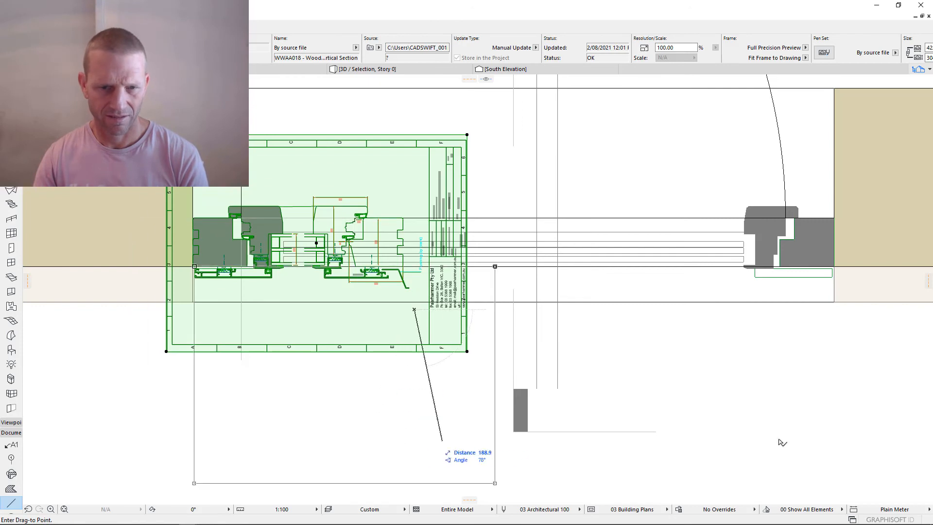
click(905, 476)
mouse_move(407, 318)
middle_down()
mouse_move(525, 338)
mouse_move(395, 341)
middle_up()
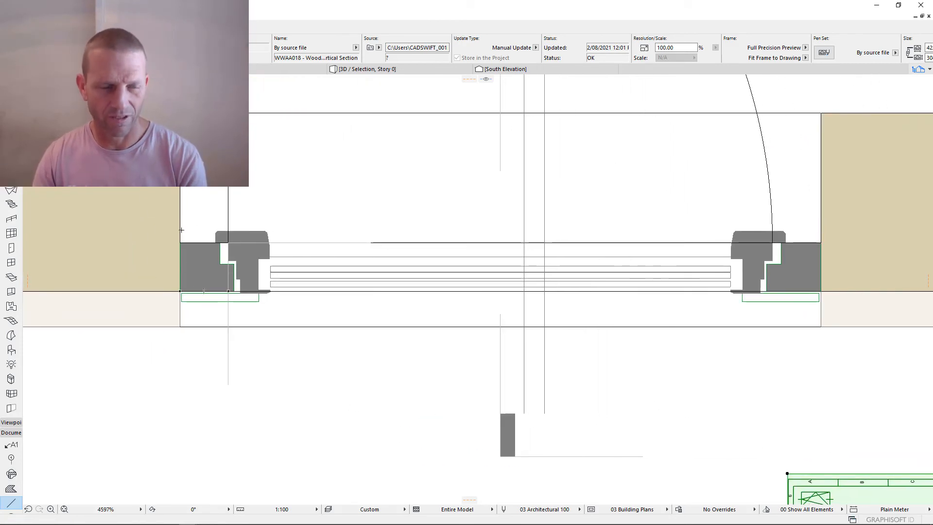
- Set the Infinite Window's guide hotspots to Mullions & Transoms in its shape settings, apply the change and deselect the window
key(w)
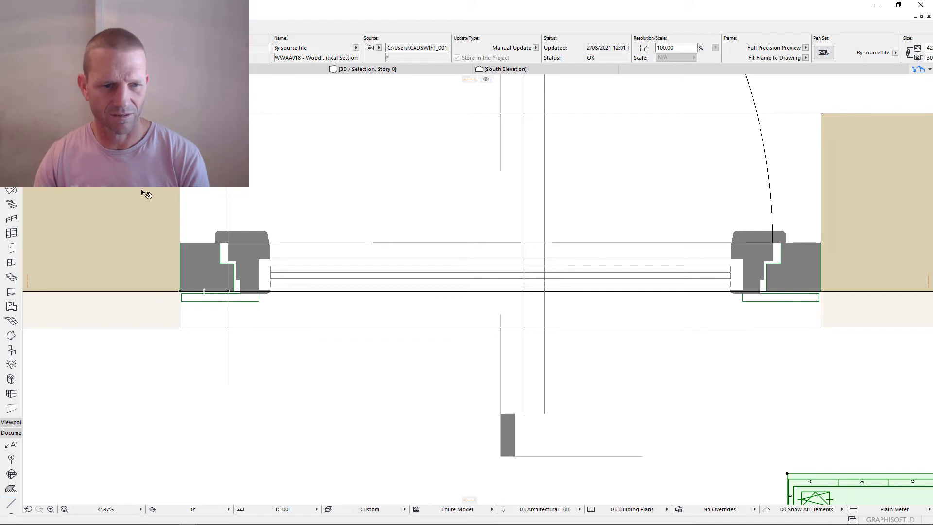
click(200, 271)
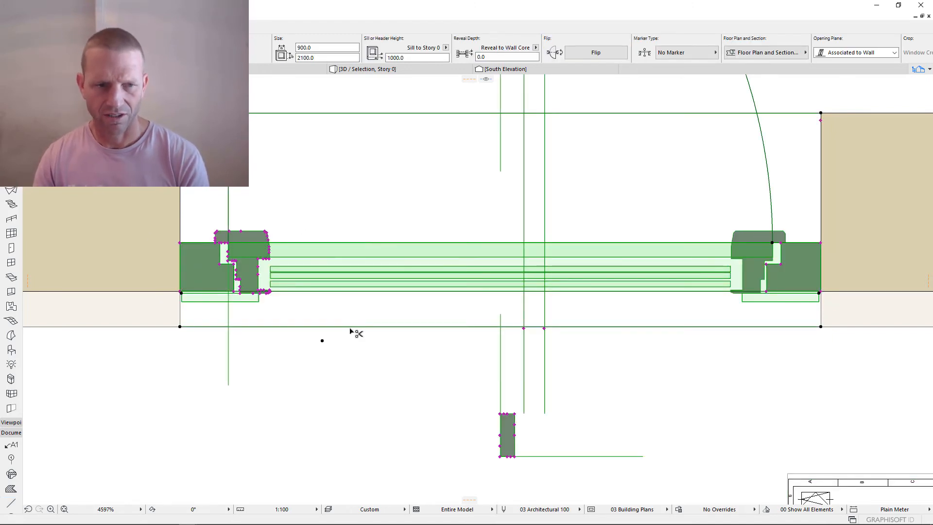
key(ctrl+t)
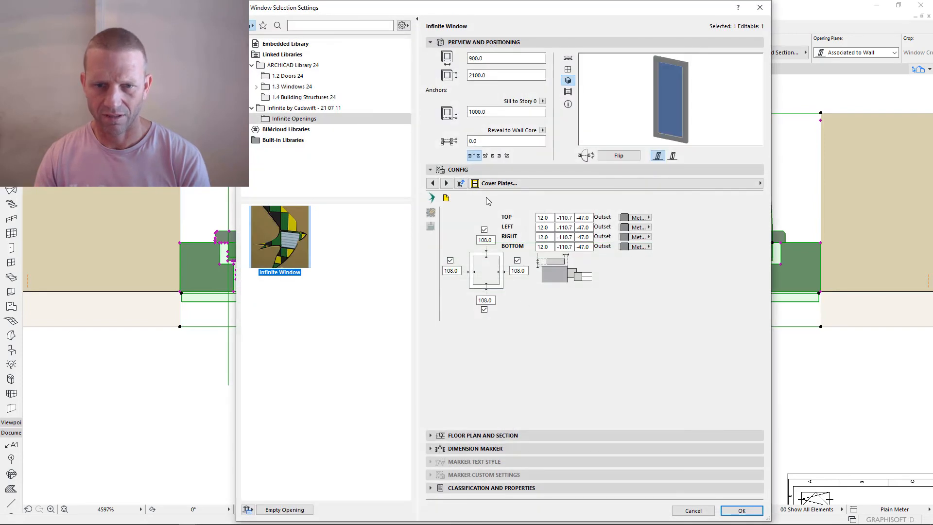
click(501, 184)
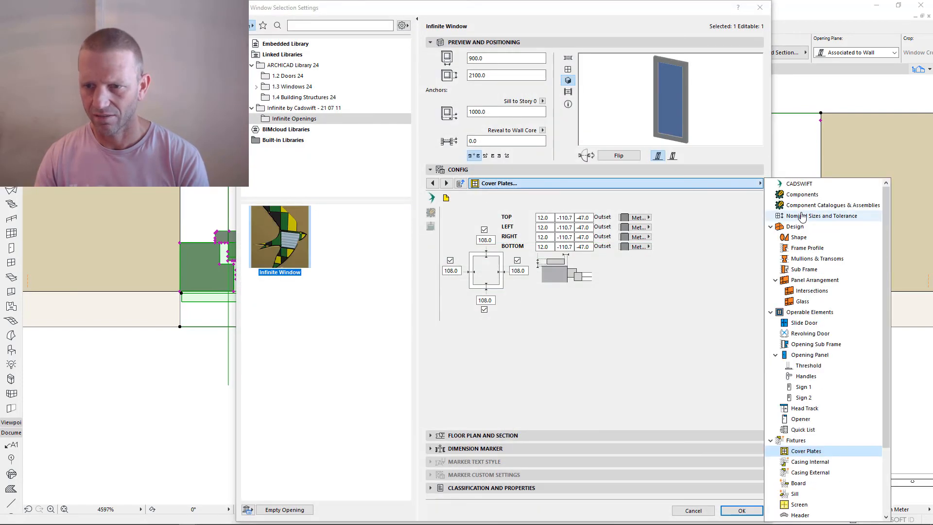
click(802, 194)
click(799, 237)
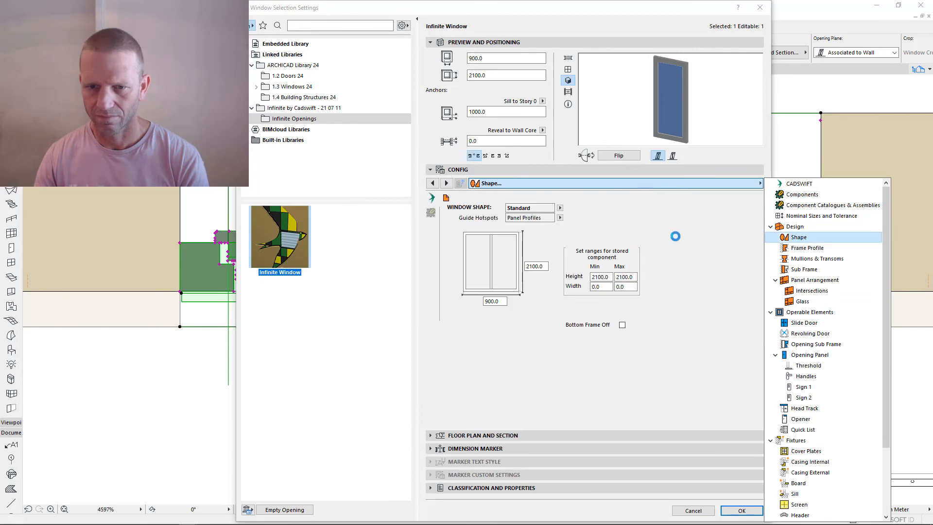
click(560, 217)
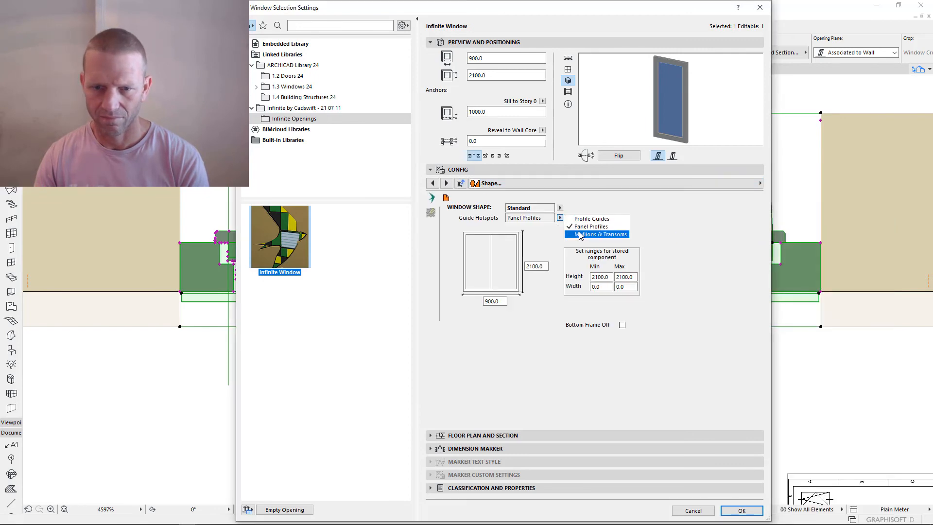
click(580, 235)
click(742, 510)
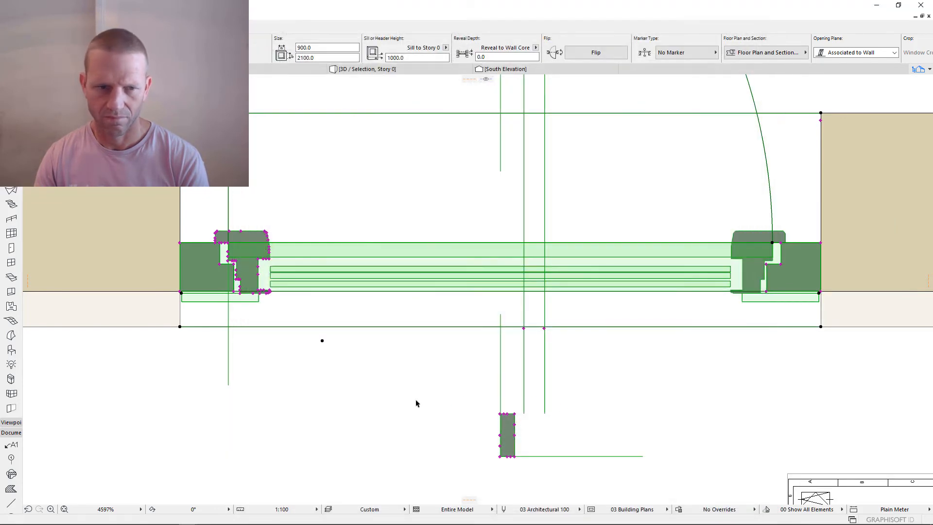
click(347, 405)
- Set the casement's 2D opening value to 50 in the Infinite Window's operable element settings and apply the change
scroll(505, 359, down, 1)
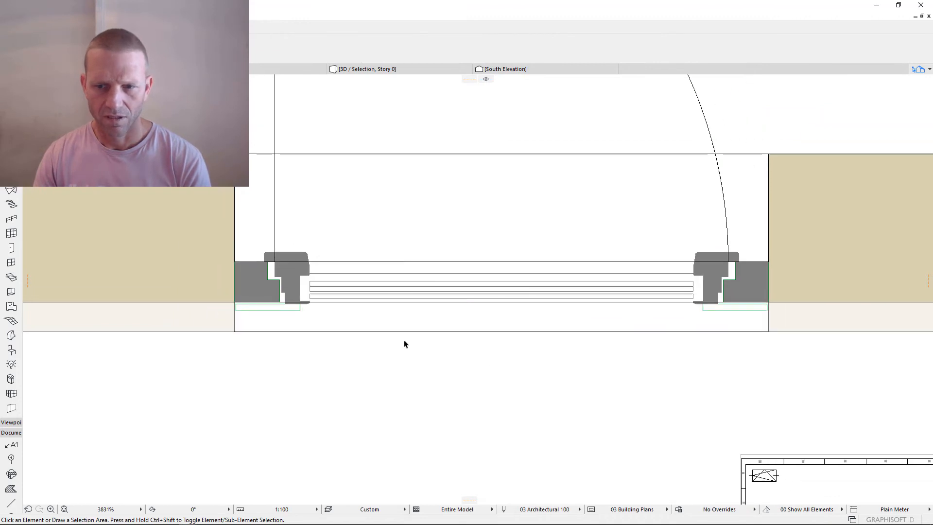
scroll(360, 339, up, 3)
middle_drag(342, 328, 549, 329)
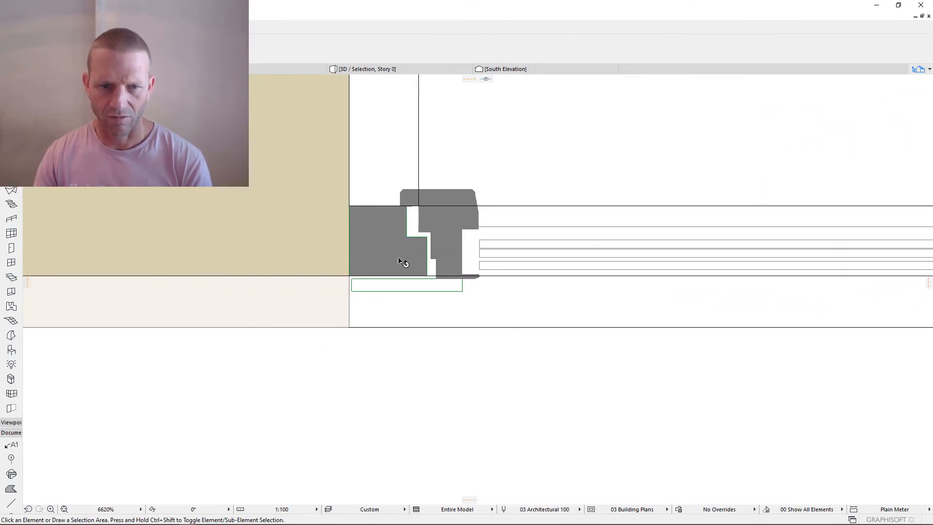
scroll(399, 248, up, 5)
scroll(394, 273, down, 10)
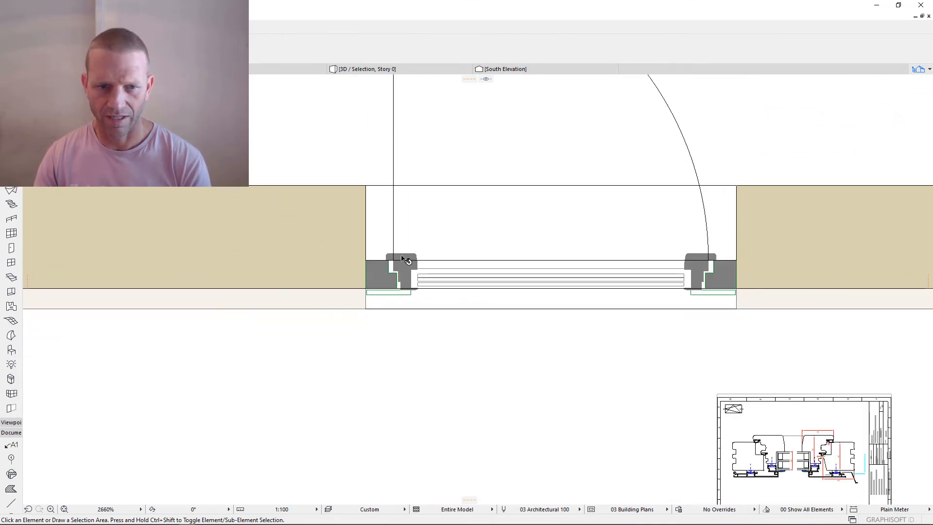
click(402, 258)
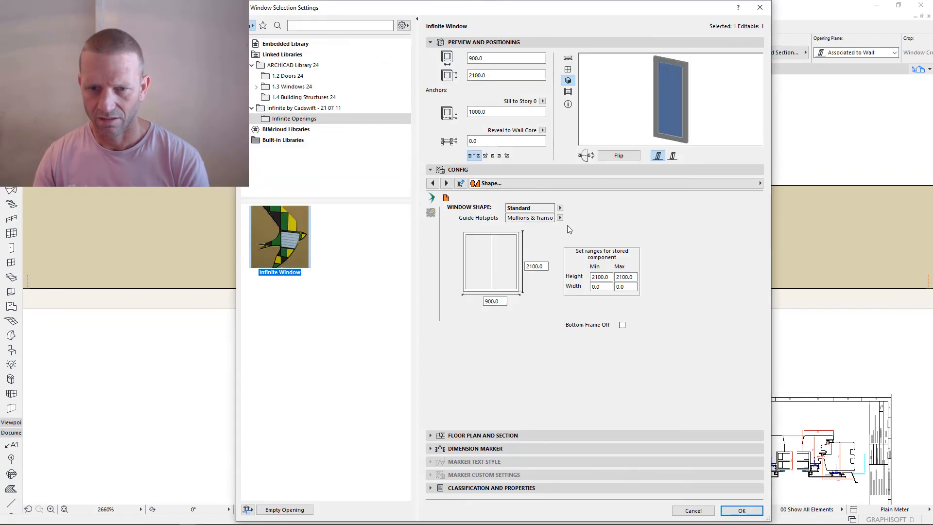
click(459, 184)
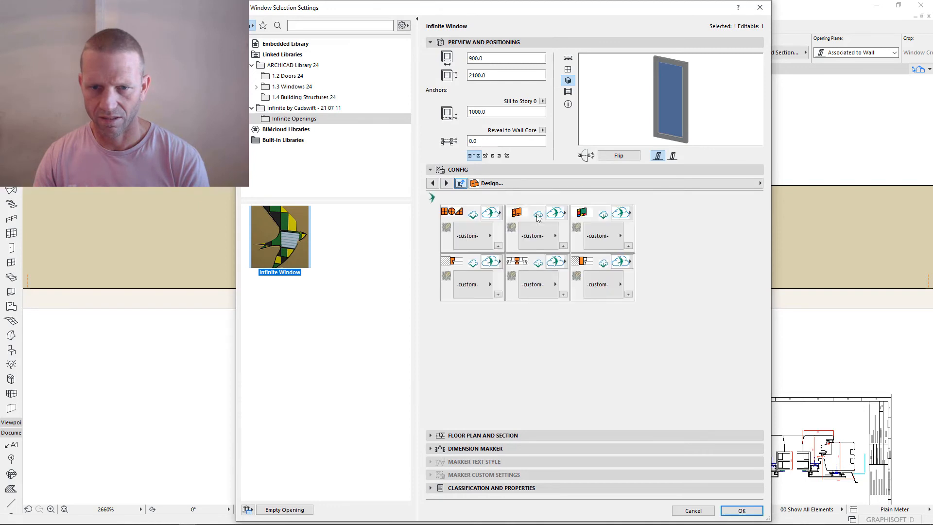
click(480, 183)
click(810, 269)
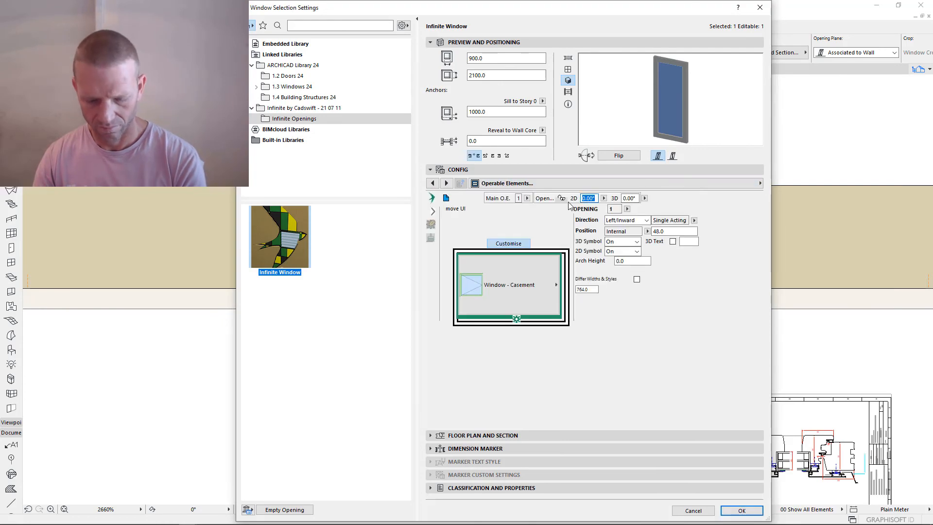
text(50)
click(742, 511)
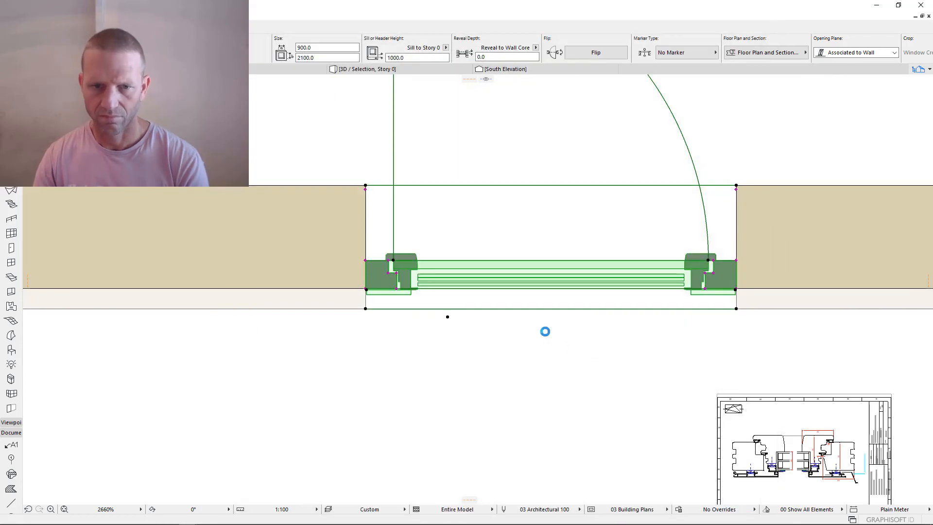
- Stretch the sash in plan to a 2D opening of about 10 percent and check its hinge-side profile against the frame
scroll(537, 395, down, 3)
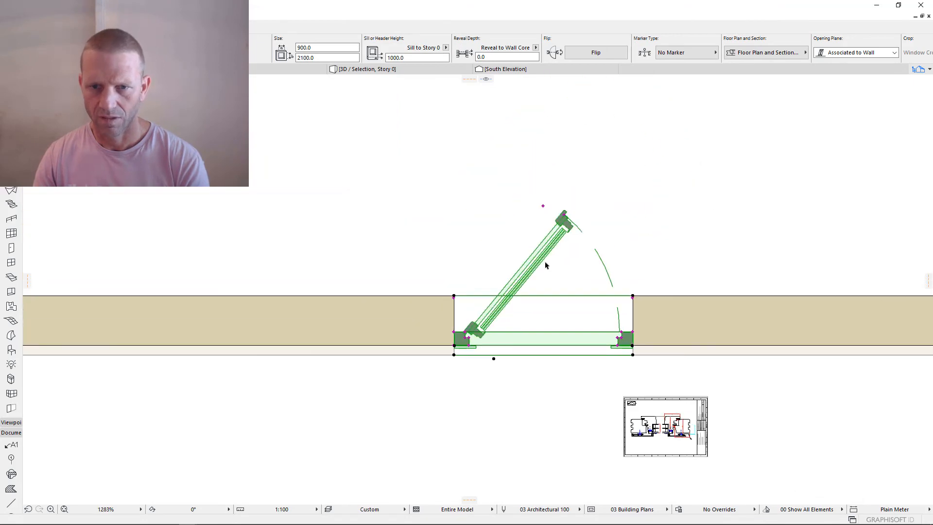
click(565, 216)
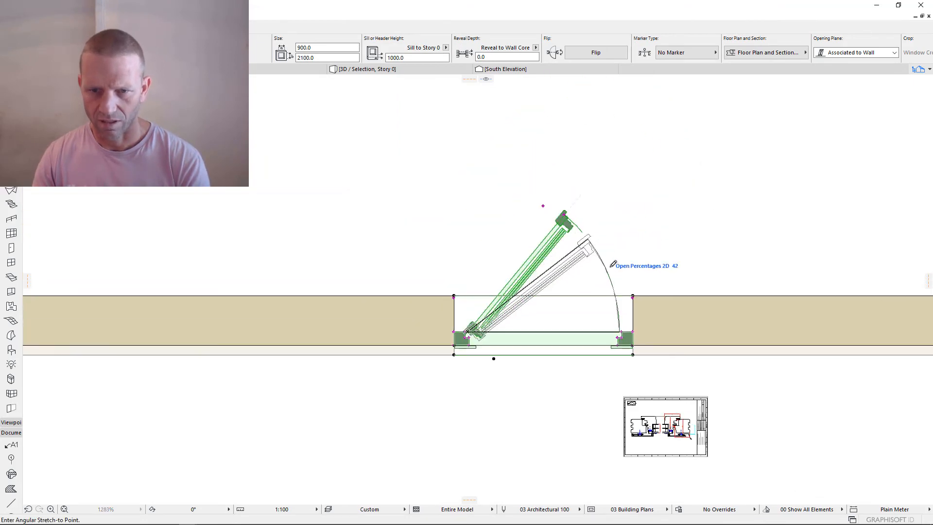
scroll(596, 319, up, 6)
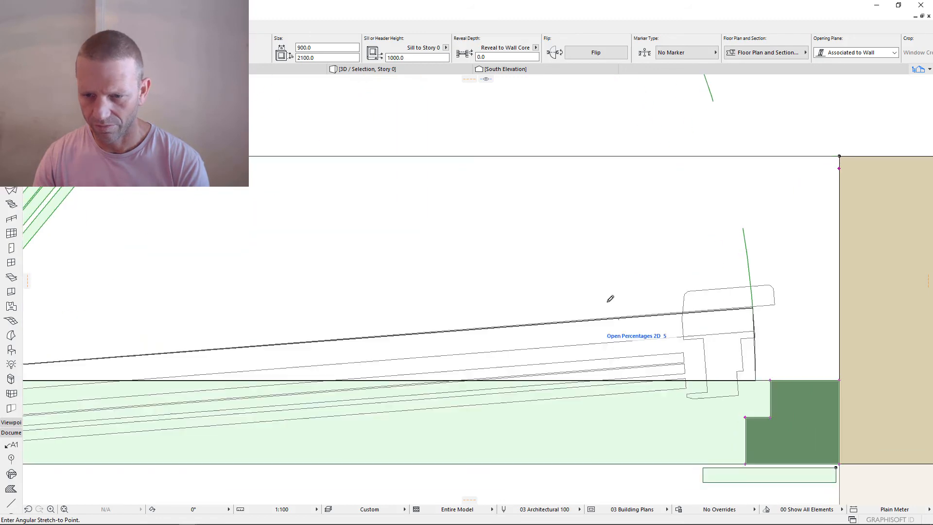
scroll(608, 298, down, 2)
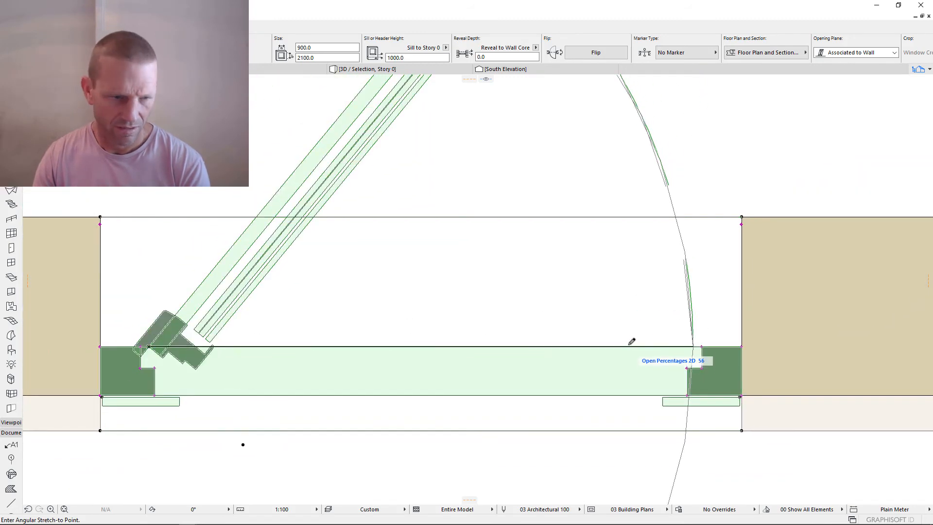
click(606, 273)
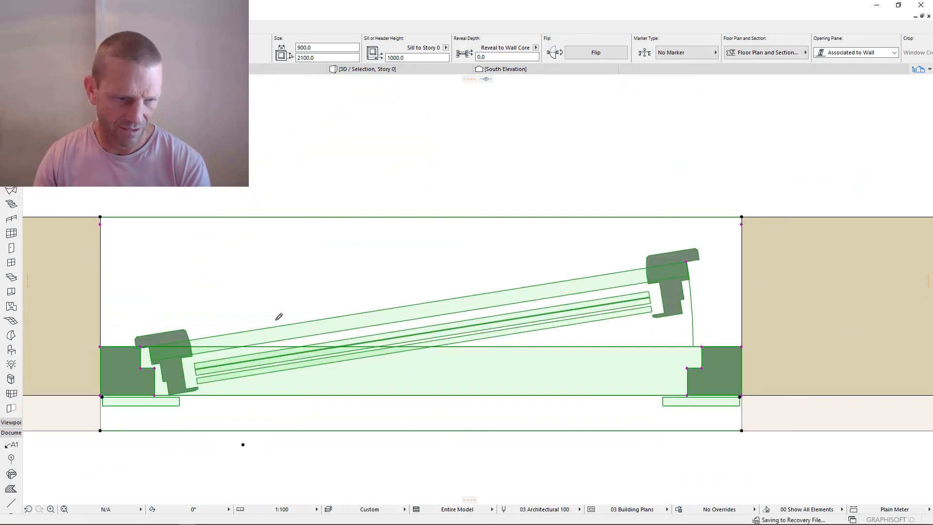
scroll(155, 338, up, 10)
scroll(155, 339, up, 1)
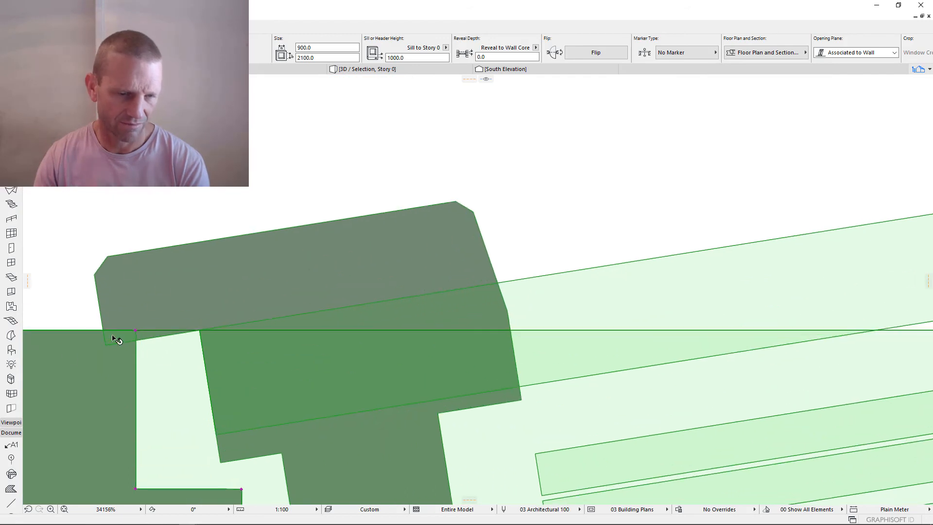
scroll(286, 321, down, 15)
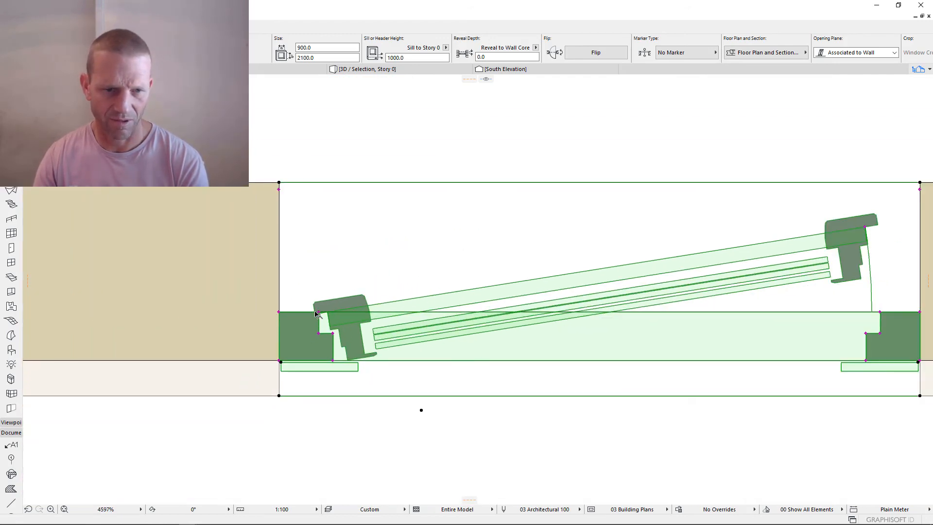
scroll(516, 367, down, 7)
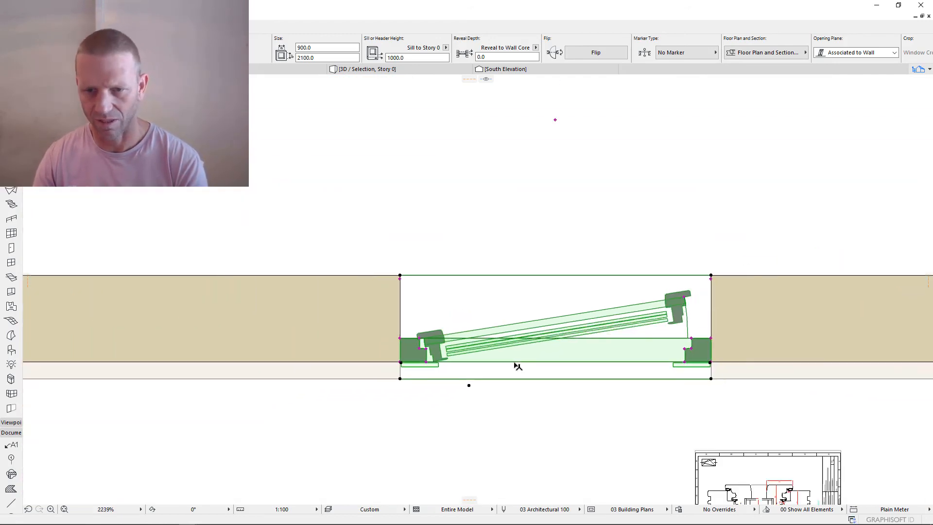
- Try to swing the sash closed in plan, and undo the sash stretches and the change to the 2D opening
scroll(646, 308, up, 5)
click(643, 297)
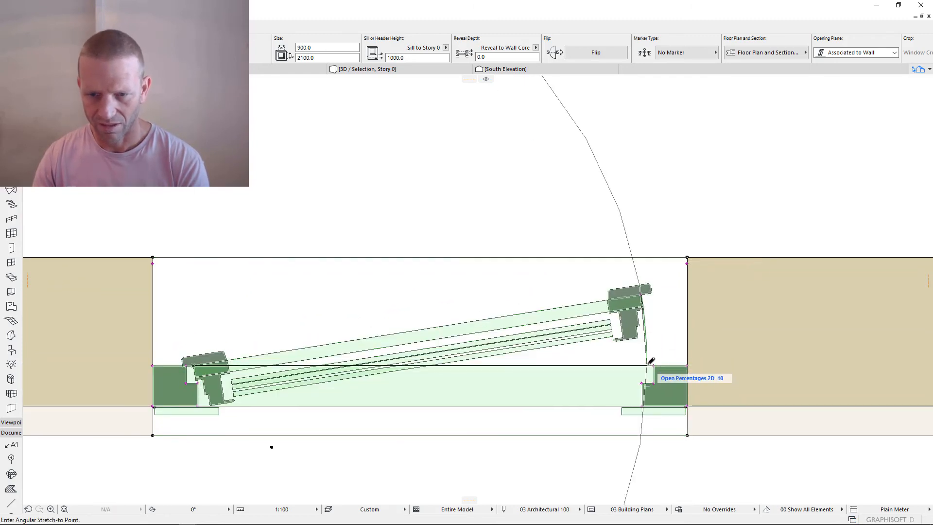
click(652, 361)
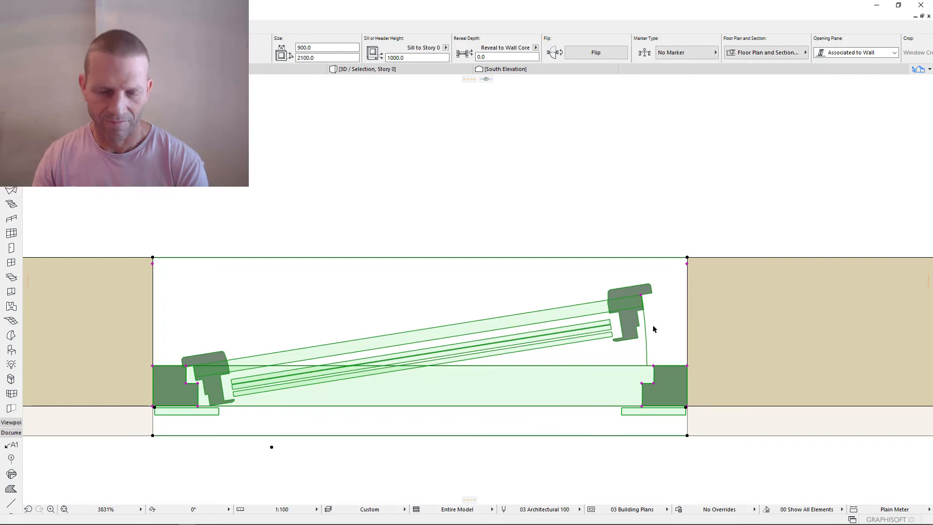
scroll(647, 311, down, 3)
key(ctrl+z)
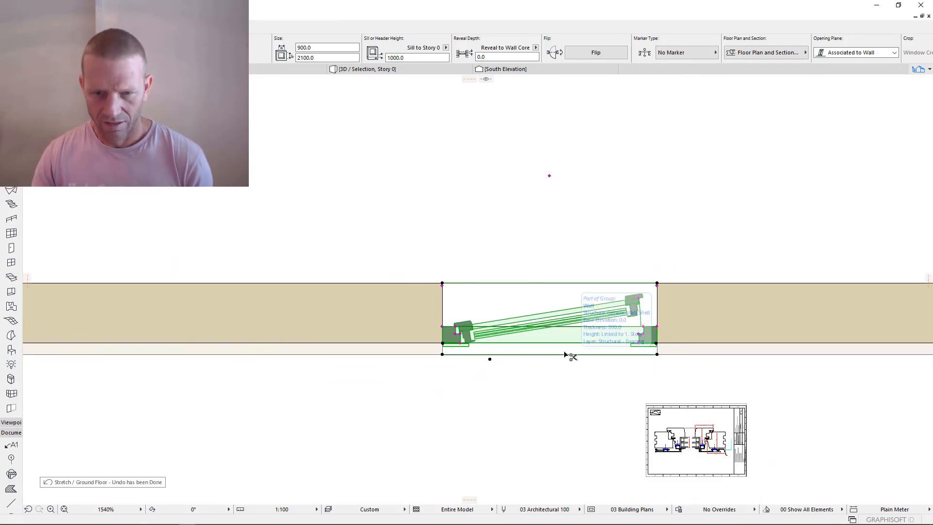
key(ctrl+z)
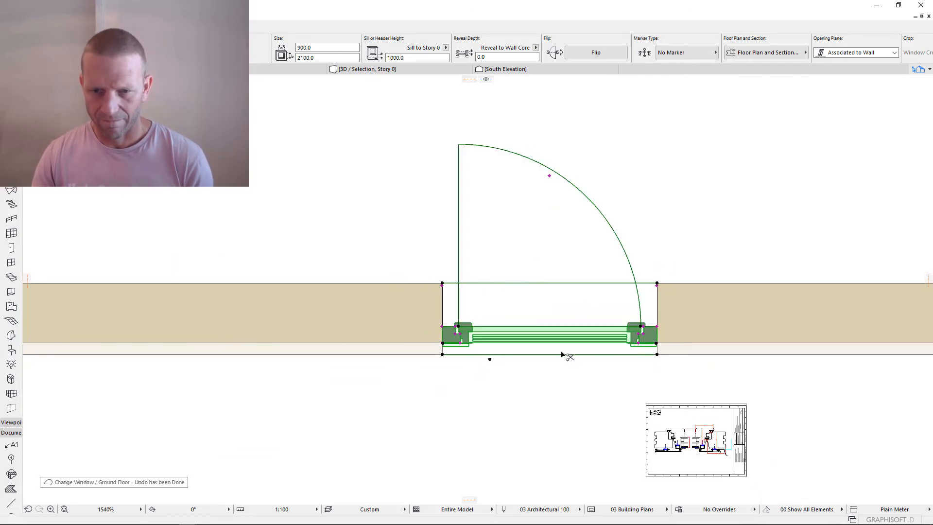
- Inspect the cover plate and frame profiles in plan and display the selected window in 3D
scroll(486, 345, up, 5)
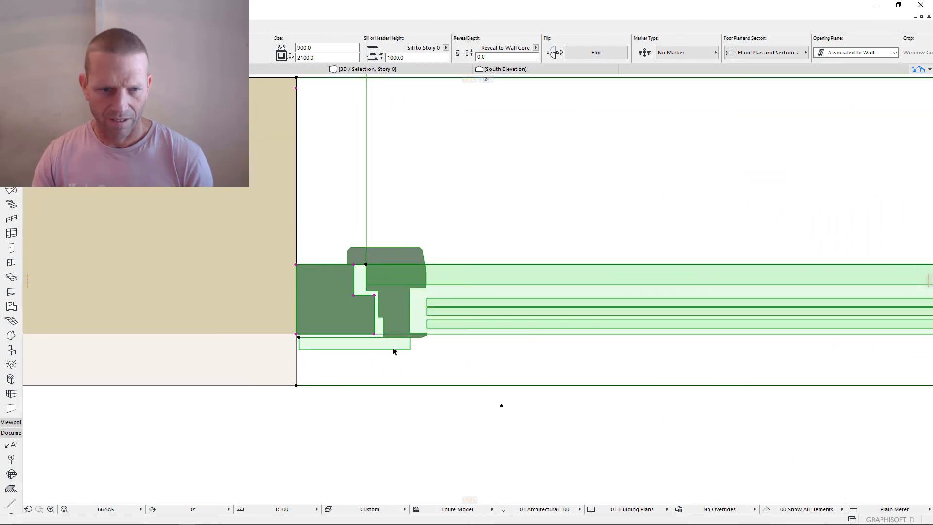
scroll(435, 375, down, 5)
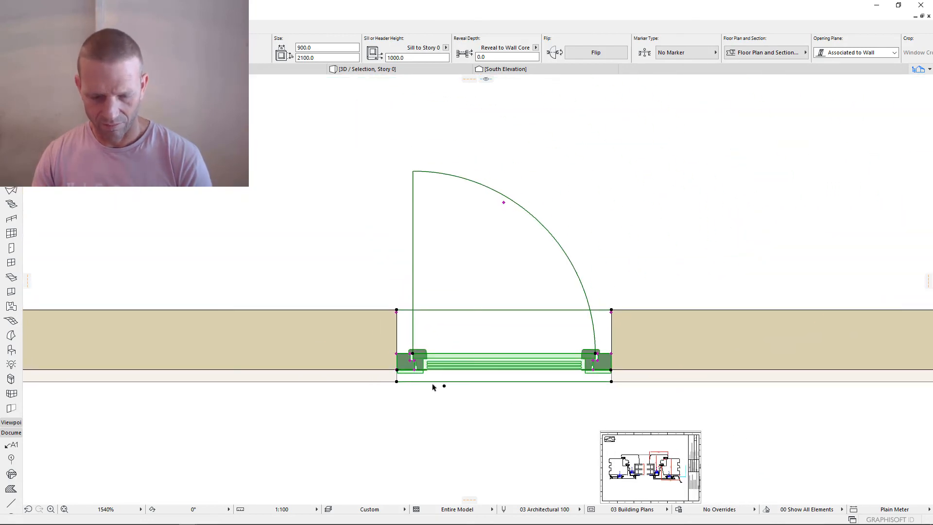
key(F5)
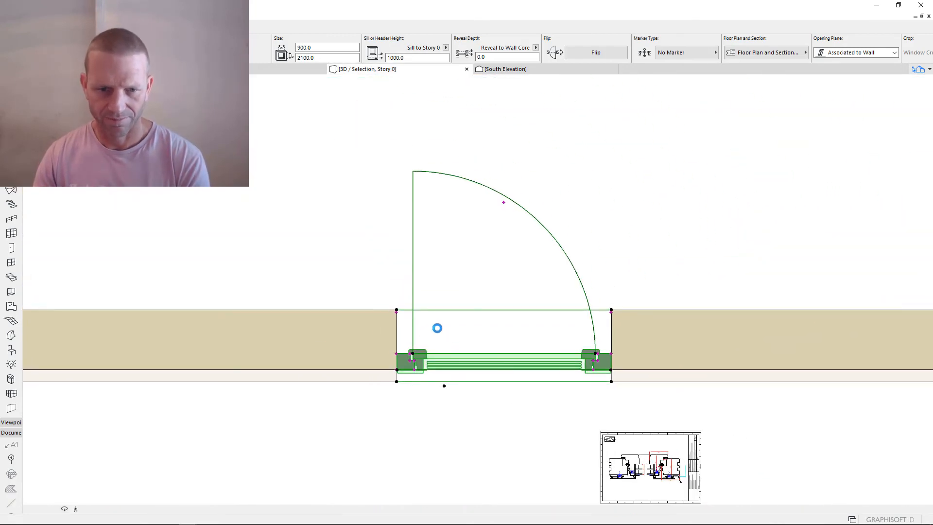
- Examine the window's cover plate side in 3D, checking how the cladding meets at the lower corners around the glass
scroll(509, 227, up, 1)
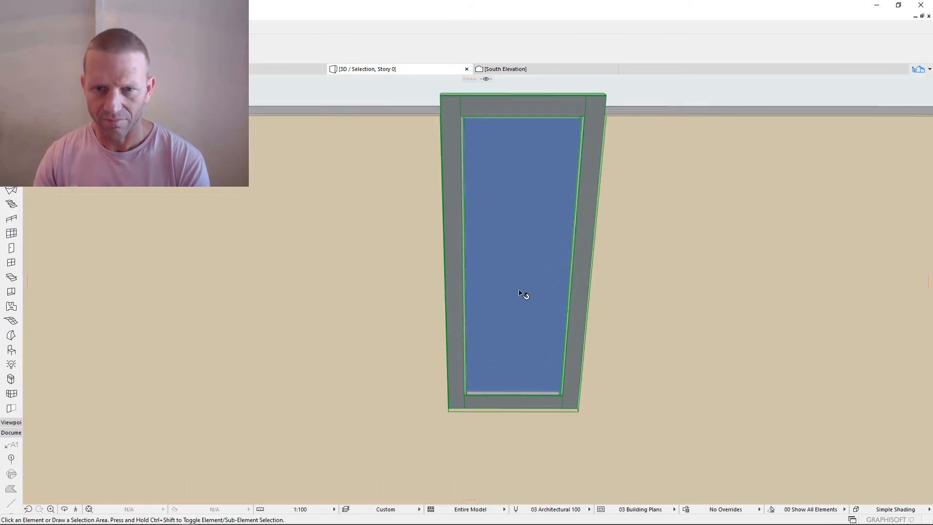
shift+middle_drag(520, 291, 532, 247)
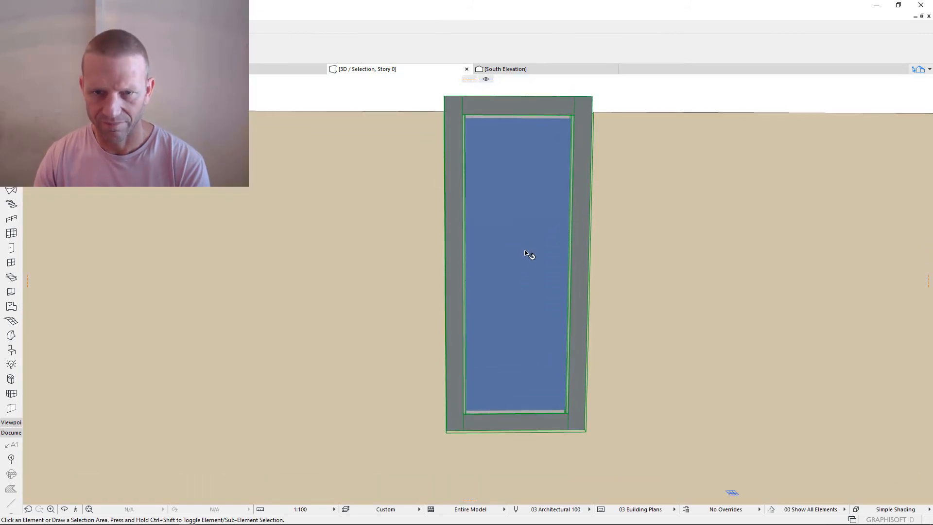
scroll(525, 287, up, 1)
scroll(573, 469, up, 1)
scroll(571, 453, up, 1)
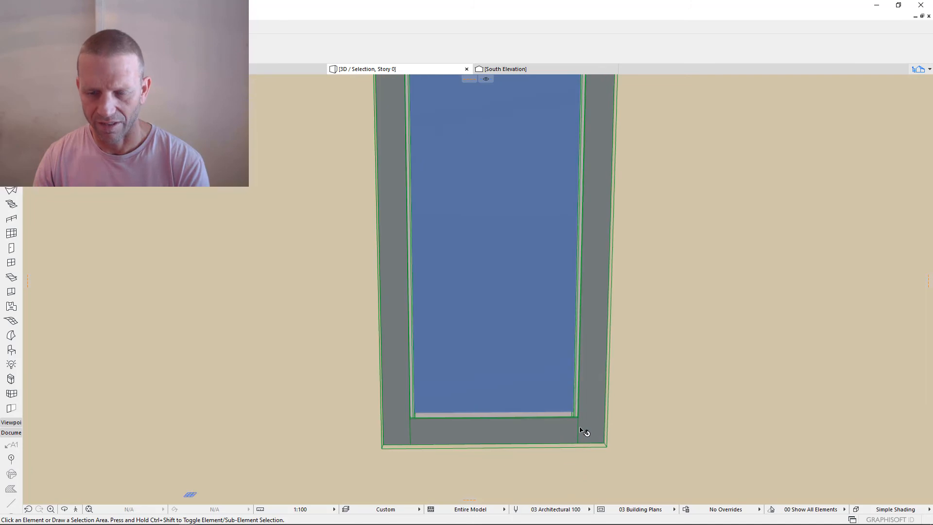
shift+middle_drag(581, 430, 535, 408)
scroll(576, 442, up, 2)
scroll(606, 427, up, 1)
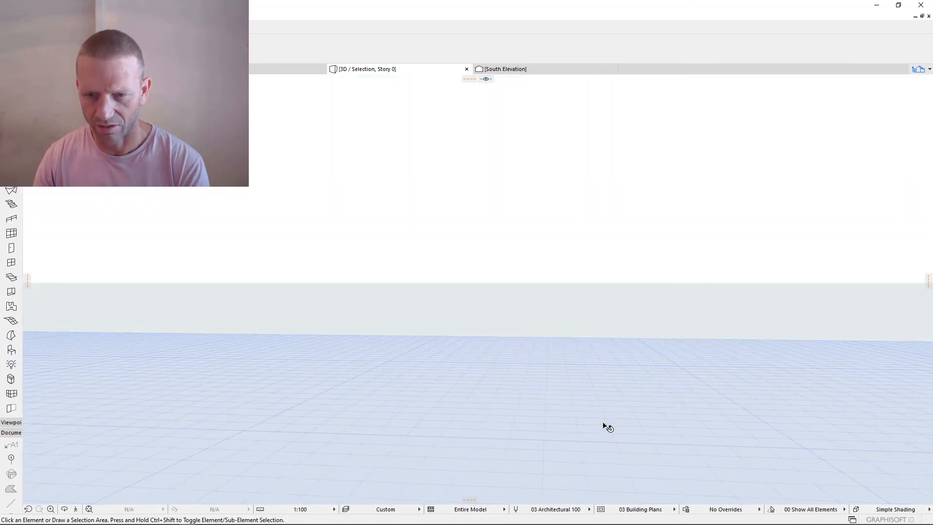
scroll(611, 425, down, 1)
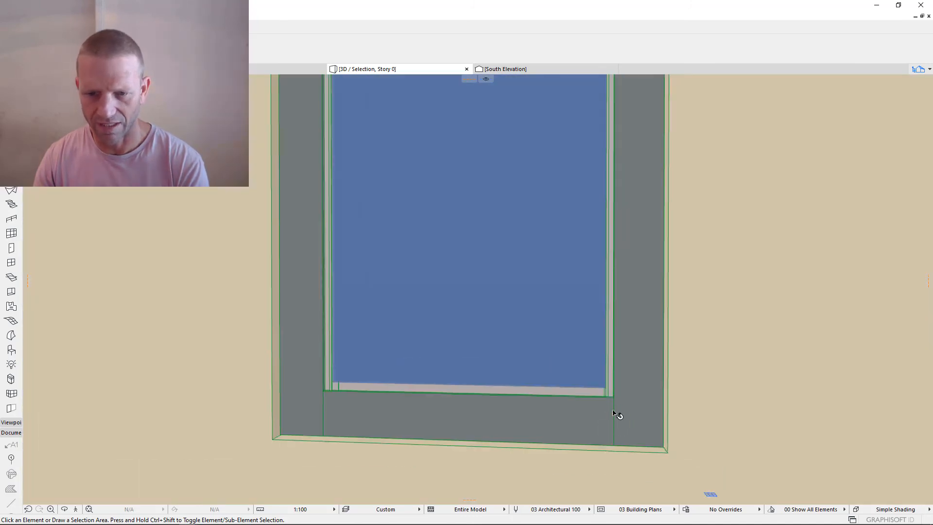
scroll(597, 475, down, 3)
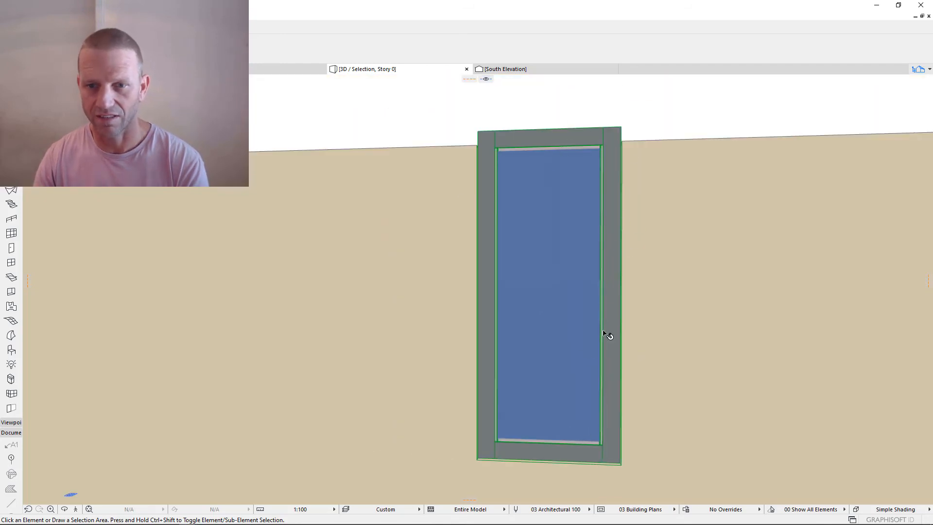
- Examine the opposite side of the window in 3D, checking the sash and frame joints at the upper corner
shift+middle_drag(631, 308, 534, 394)
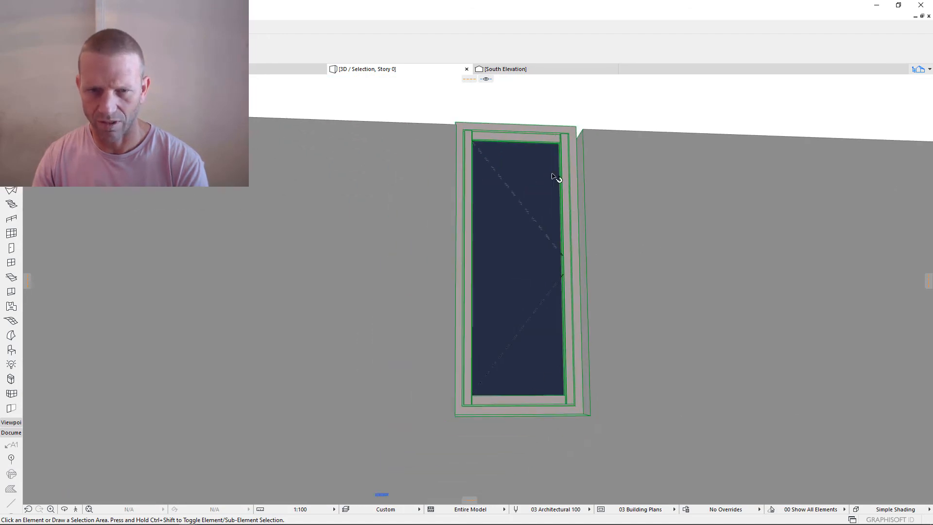
scroll(587, 216, up, 2)
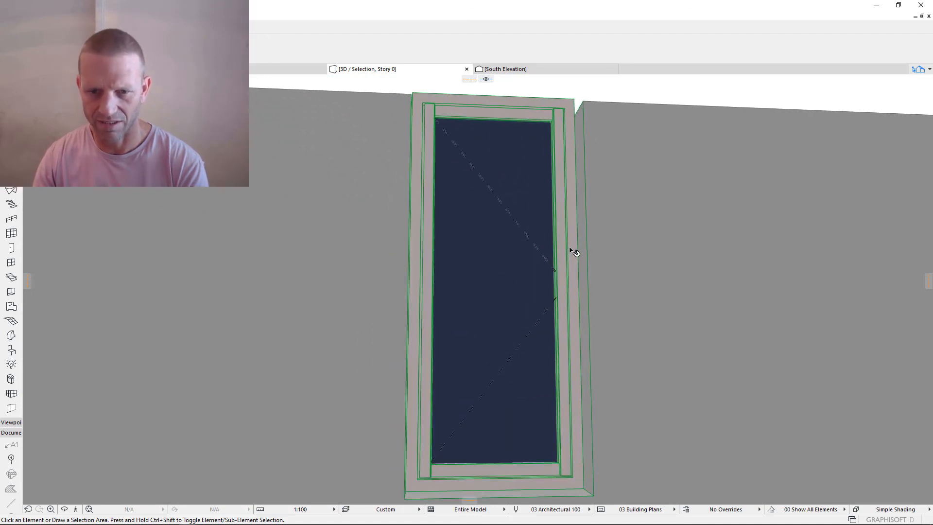
scroll(574, 253, down, 3)
shift+middle_drag(576, 316, 553, 314)
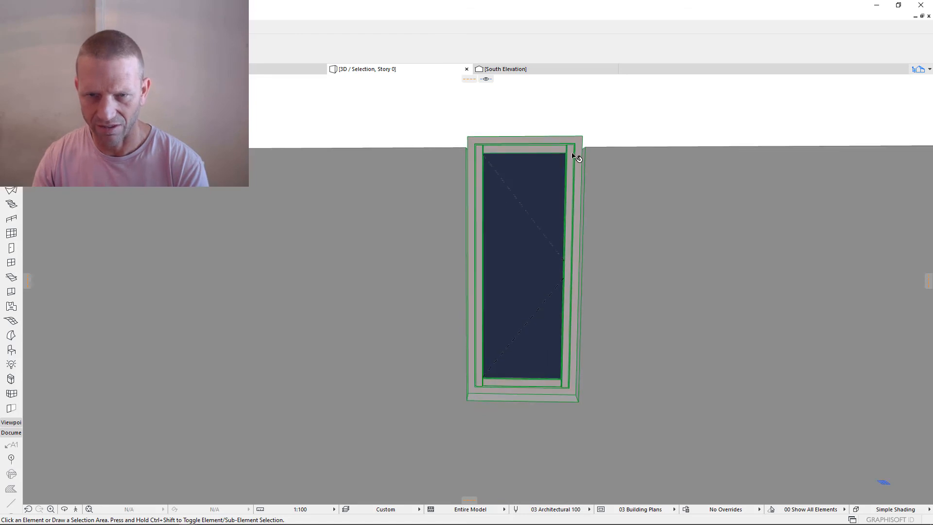
scroll(573, 151, up, 3)
scroll(575, 151, down, 4)
shift+middle_drag(577, 152, 515, 152)
scroll(550, 156, up, 5)
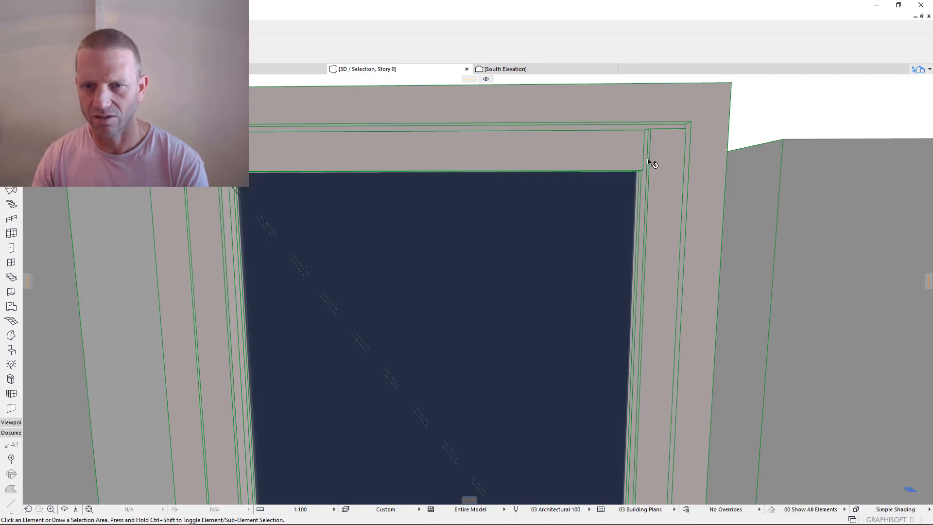
- Open the Infinite Window's settings and review its operable elements, opening panel, sub frame, opening sub frame and cover plate parameters
click(675, 161)
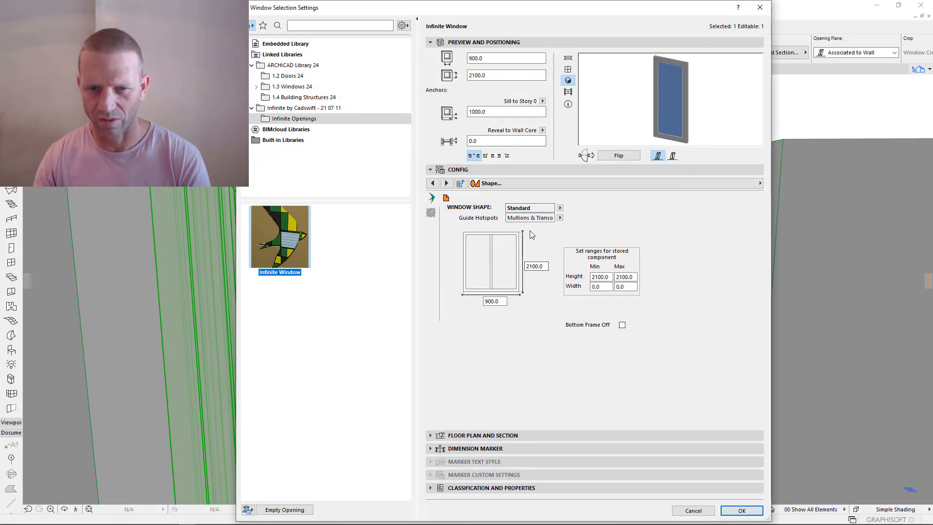
click(479, 185)
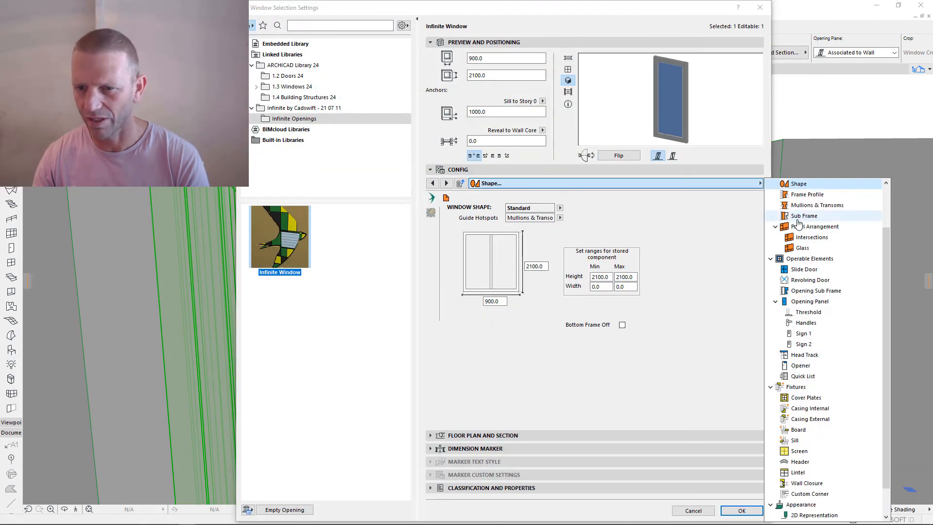
click(810, 258)
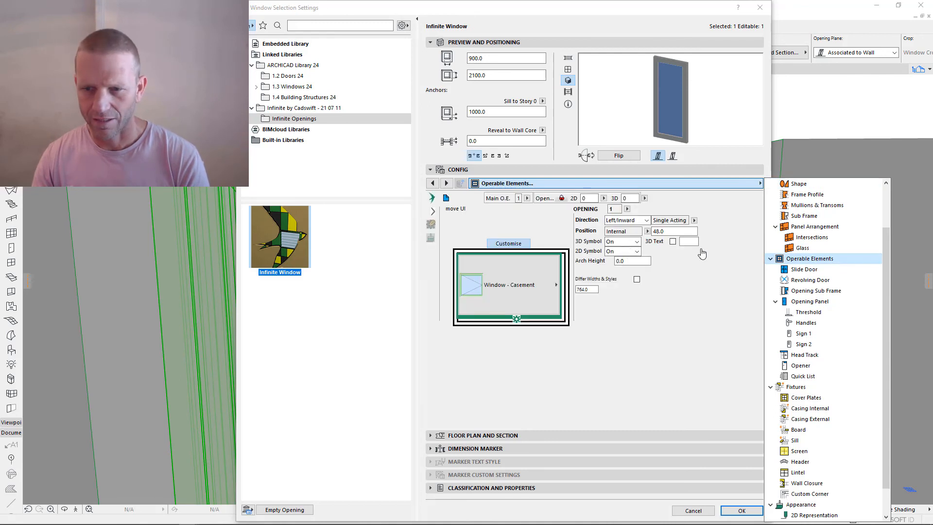
click(810, 301)
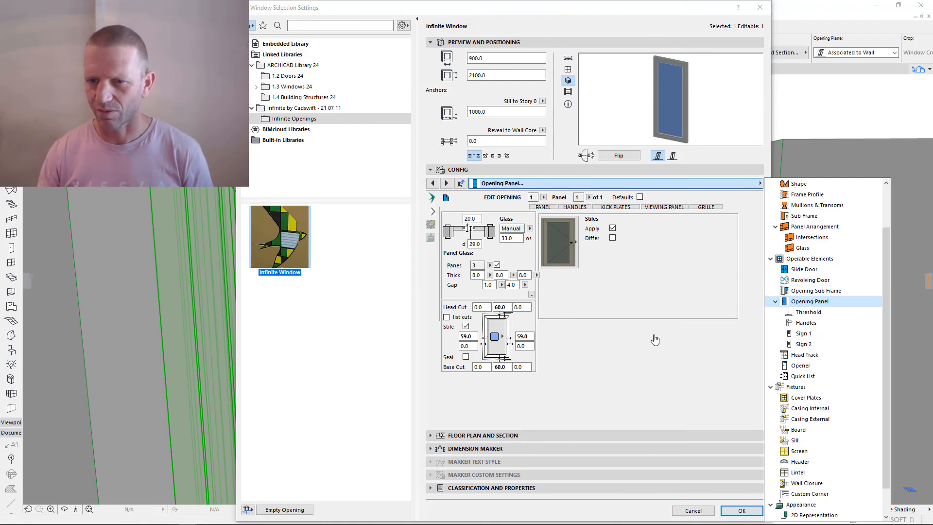
click(810, 218)
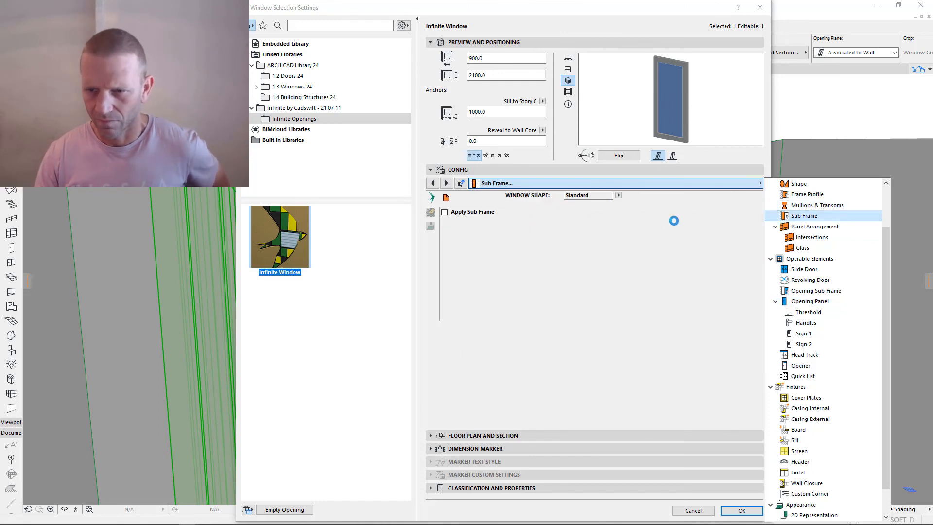
click(817, 292)
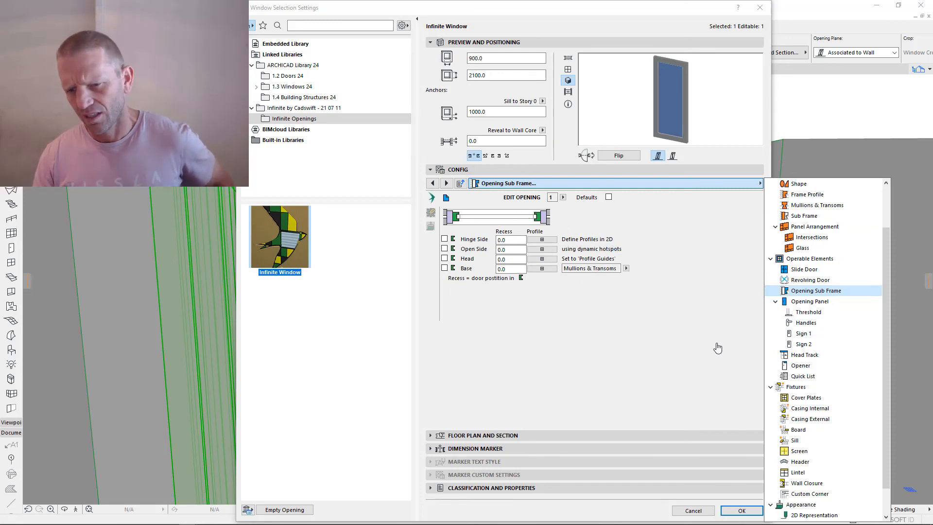
click(806, 398)
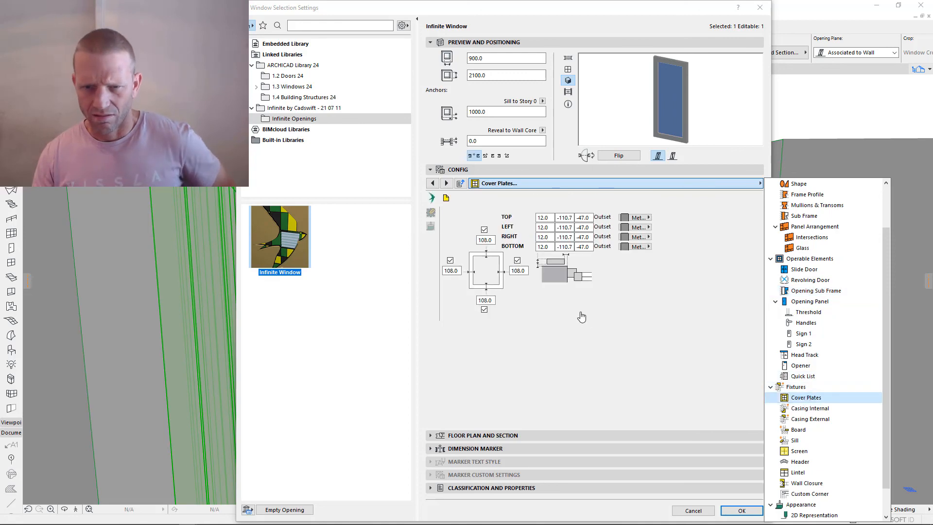